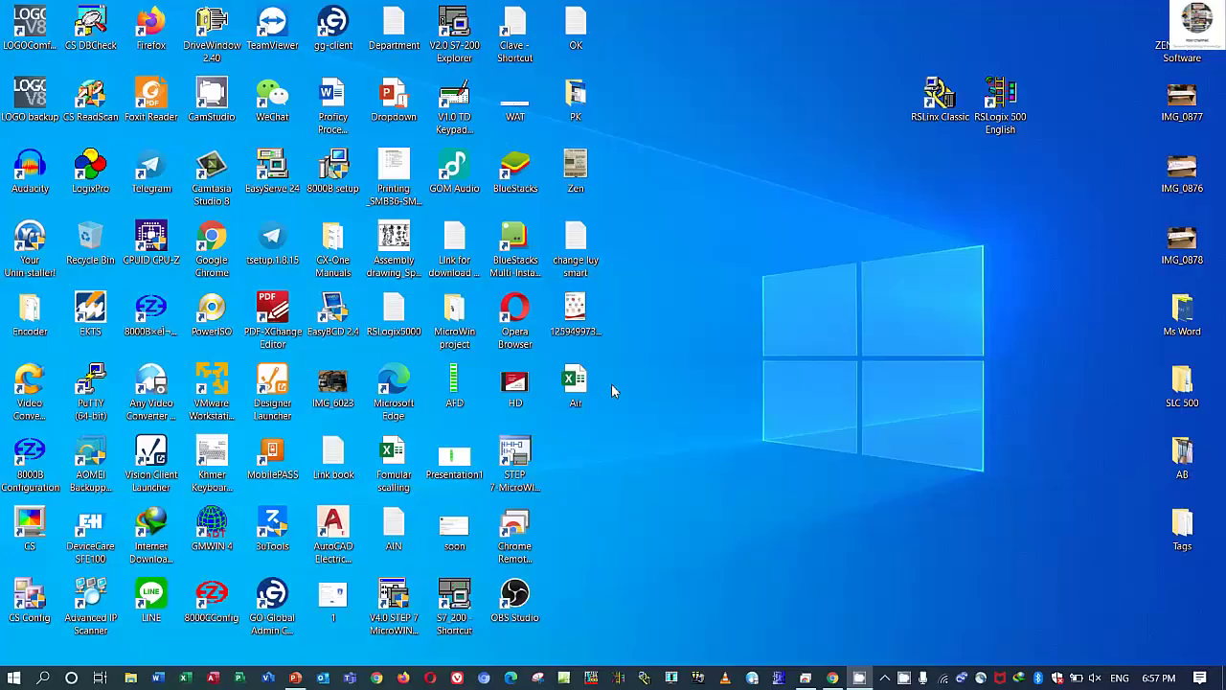
Restore the PowerPoint window from the taskbar to show the blank Presentation1 slide
left_click(295, 675)
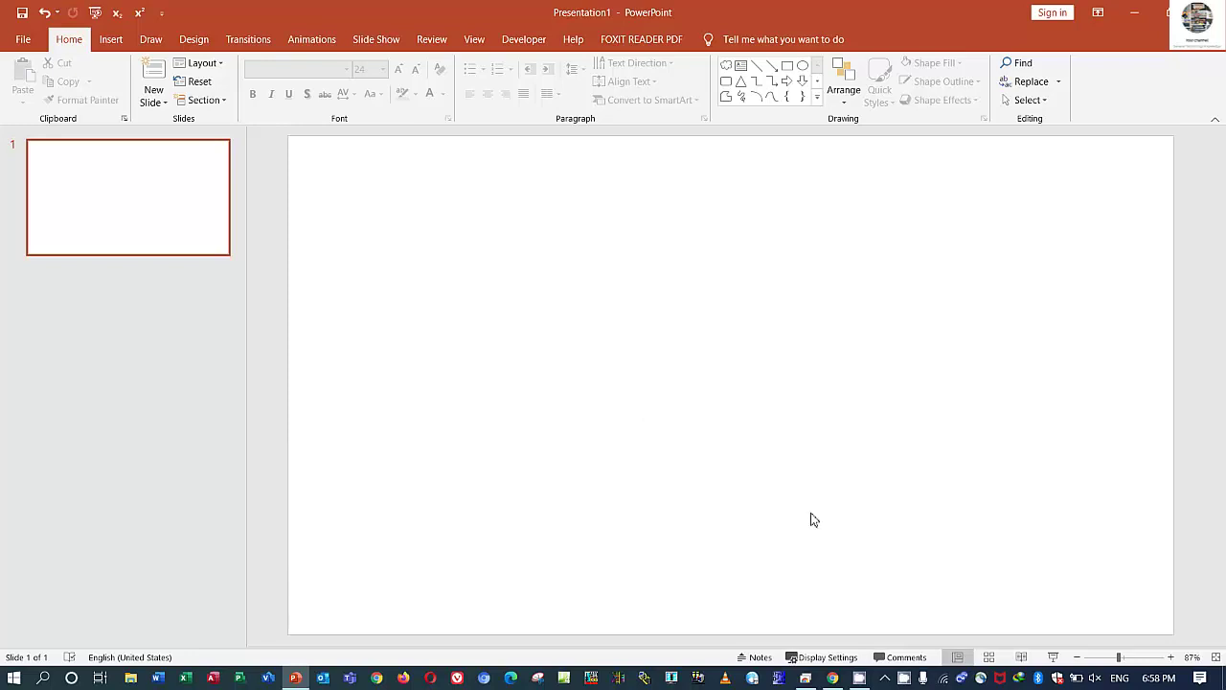
left_click(860, 678)
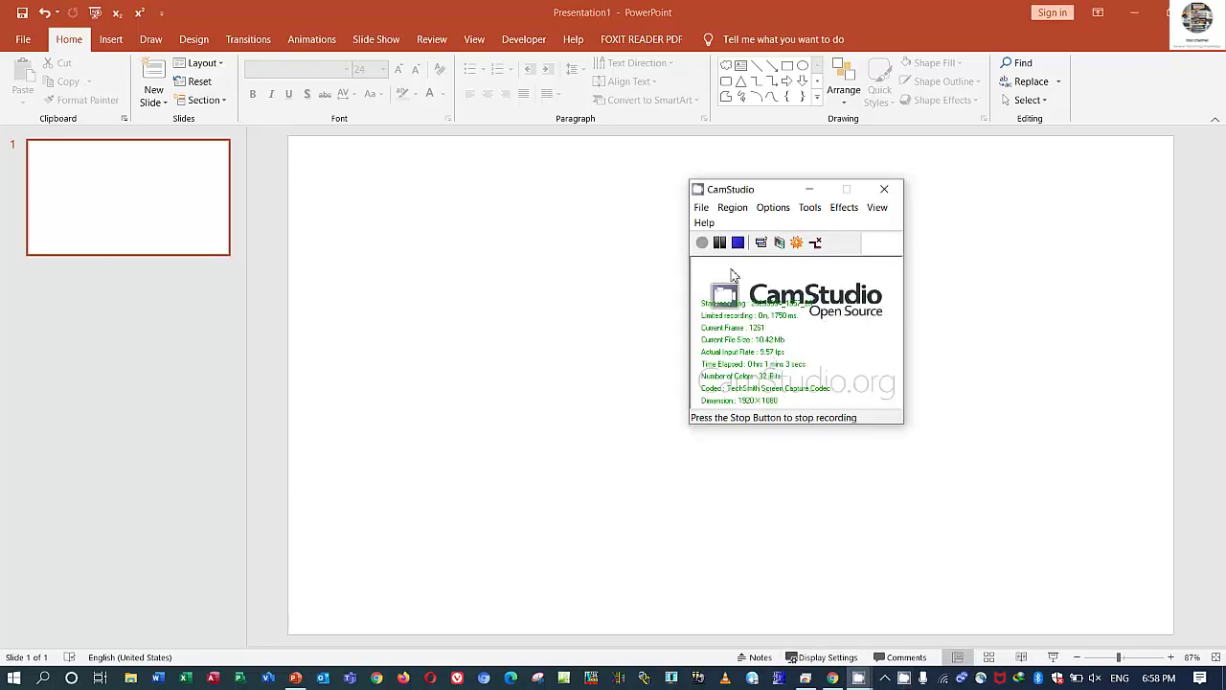
left_click(719, 243)
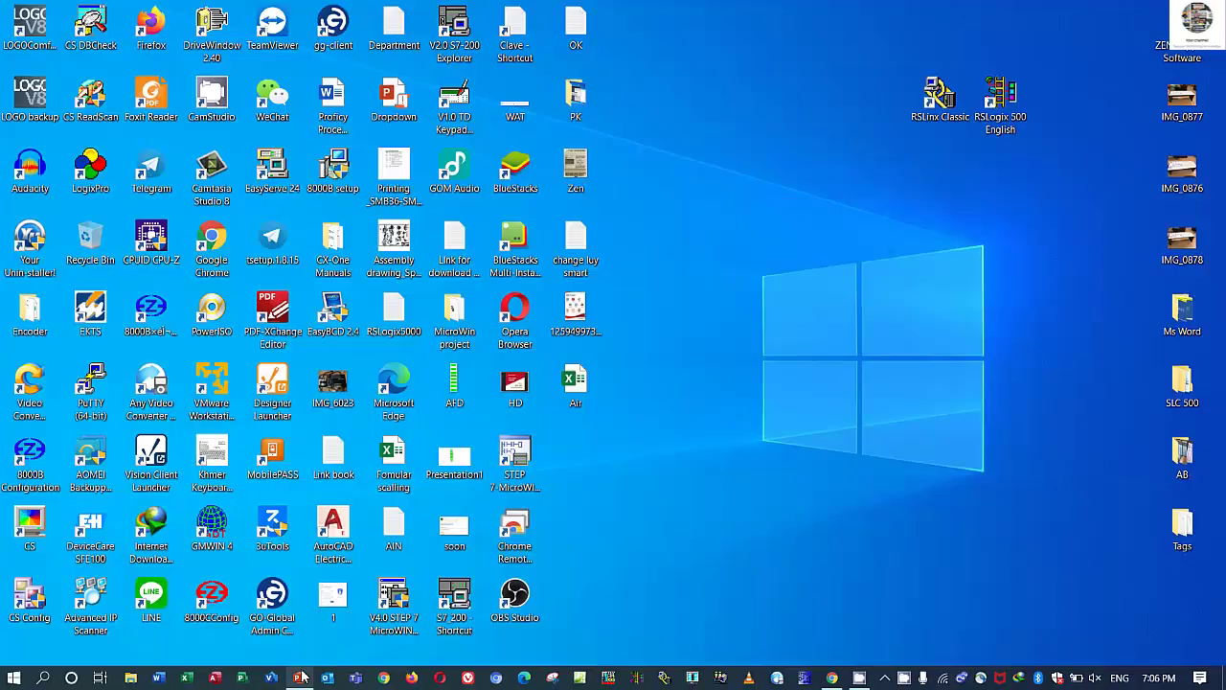
left_click(299, 678)
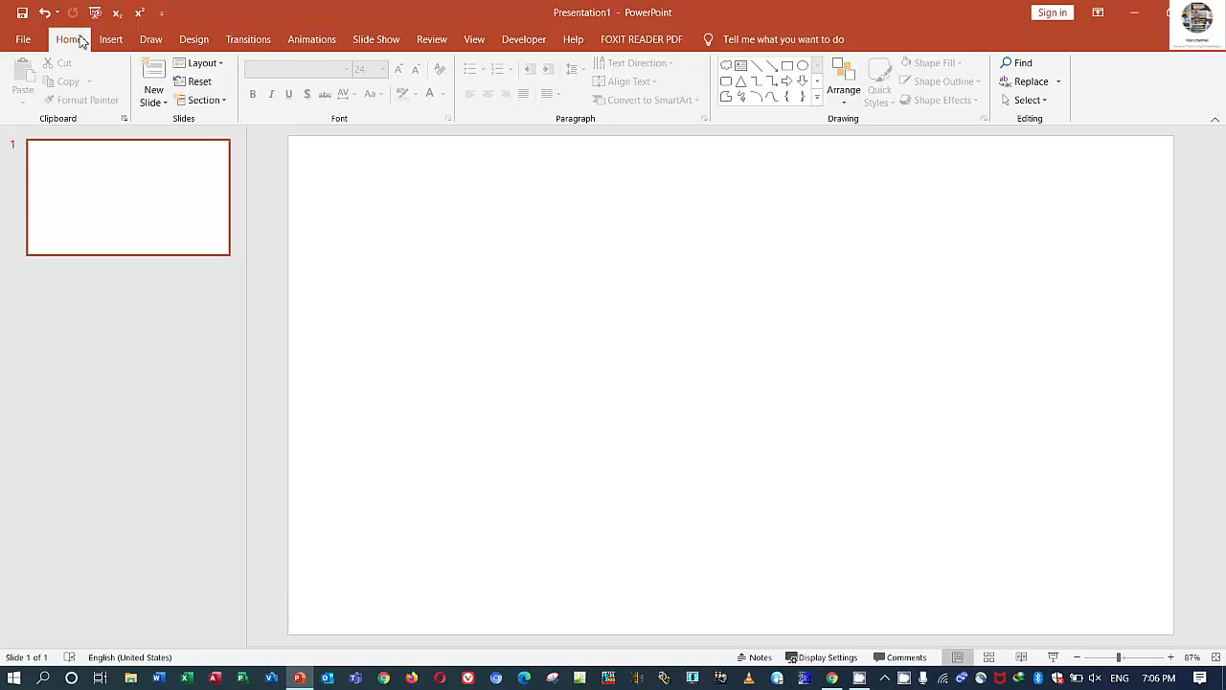
Insert the DI1 module image from the Desktop\AB\Picture folder onto the slide
left_click(110, 41)
left_click(115, 82)
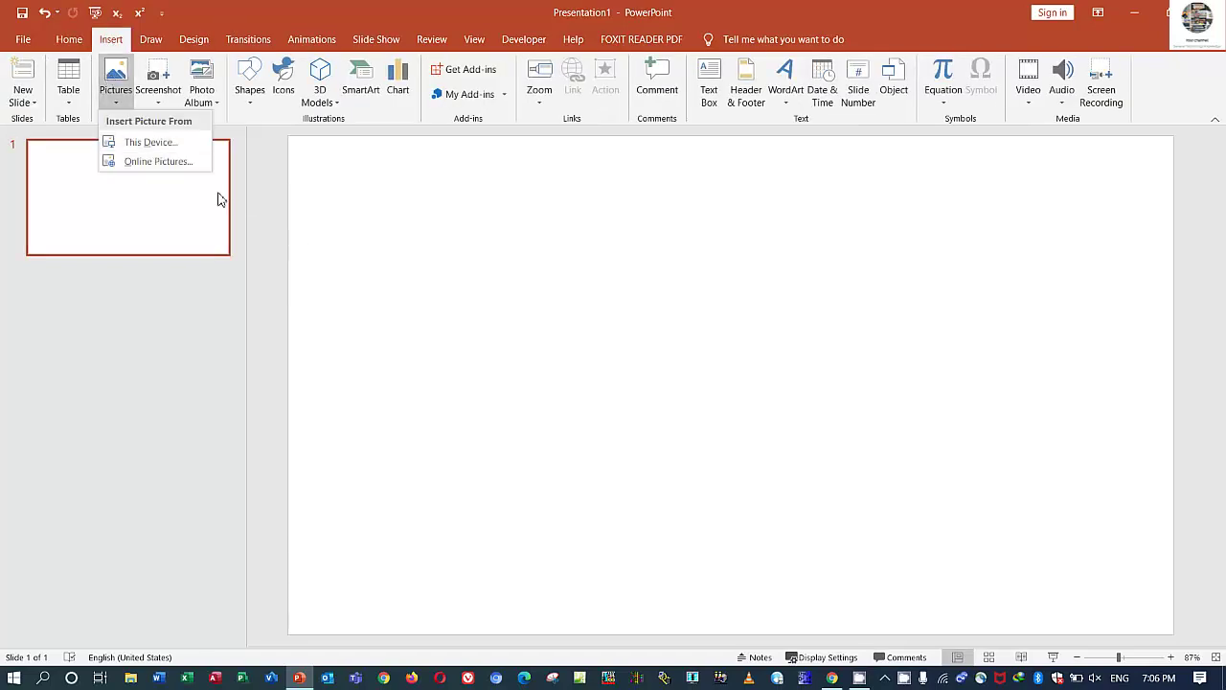
left_click(153, 143)
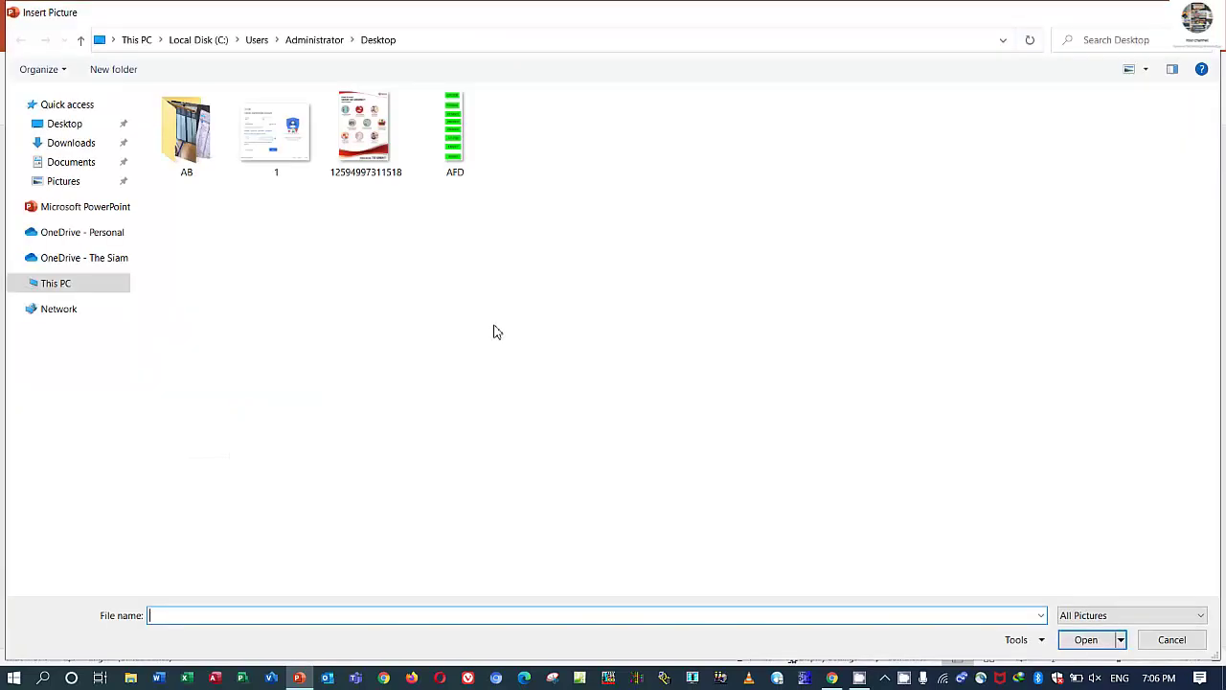
left_click(72, 129)
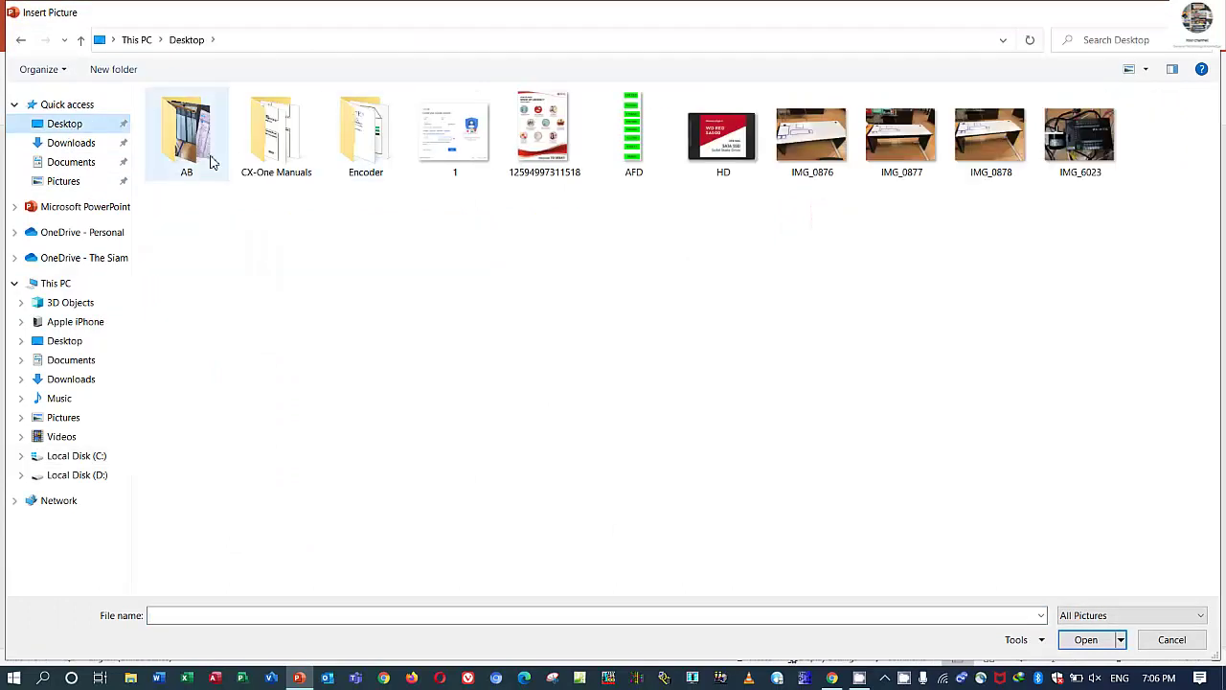
double_click(186, 134)
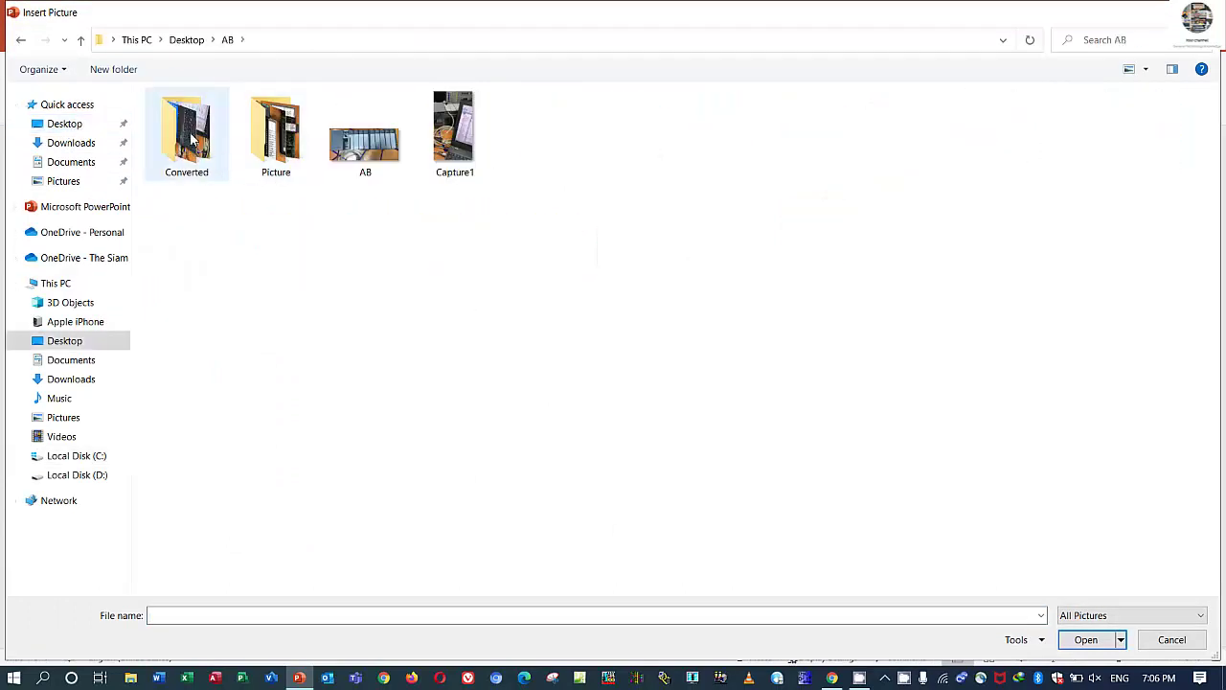
left_click(285, 147)
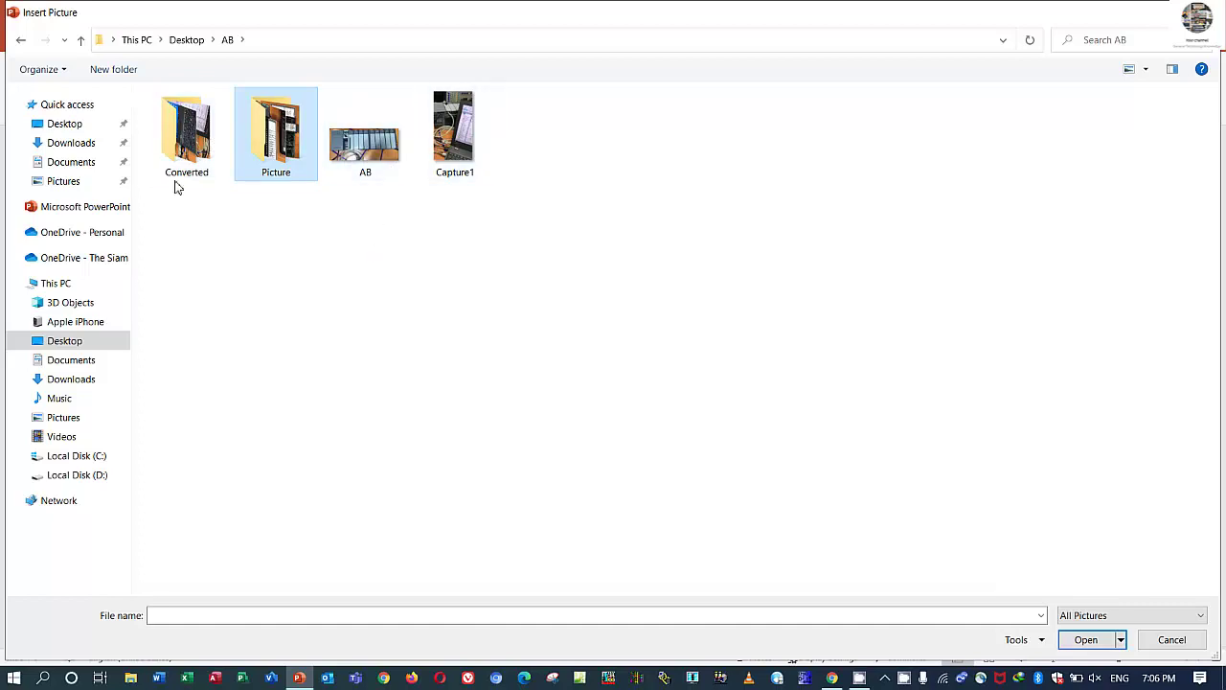
left_click(62, 123)
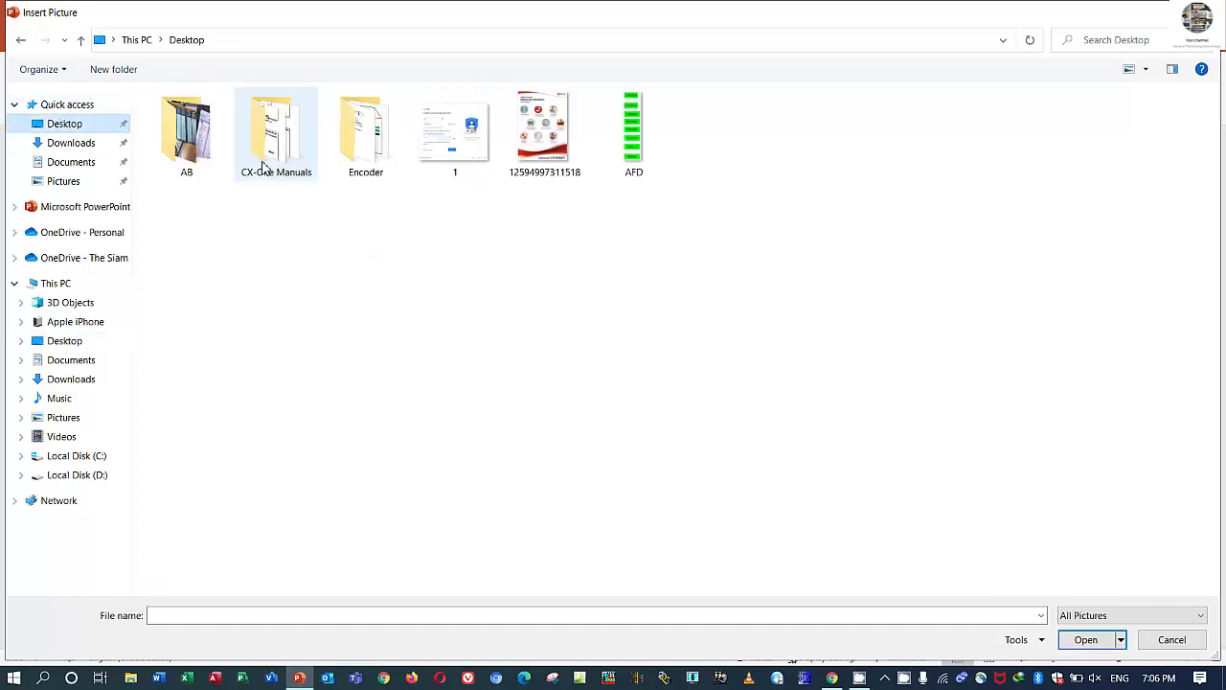
double_click(199, 144)
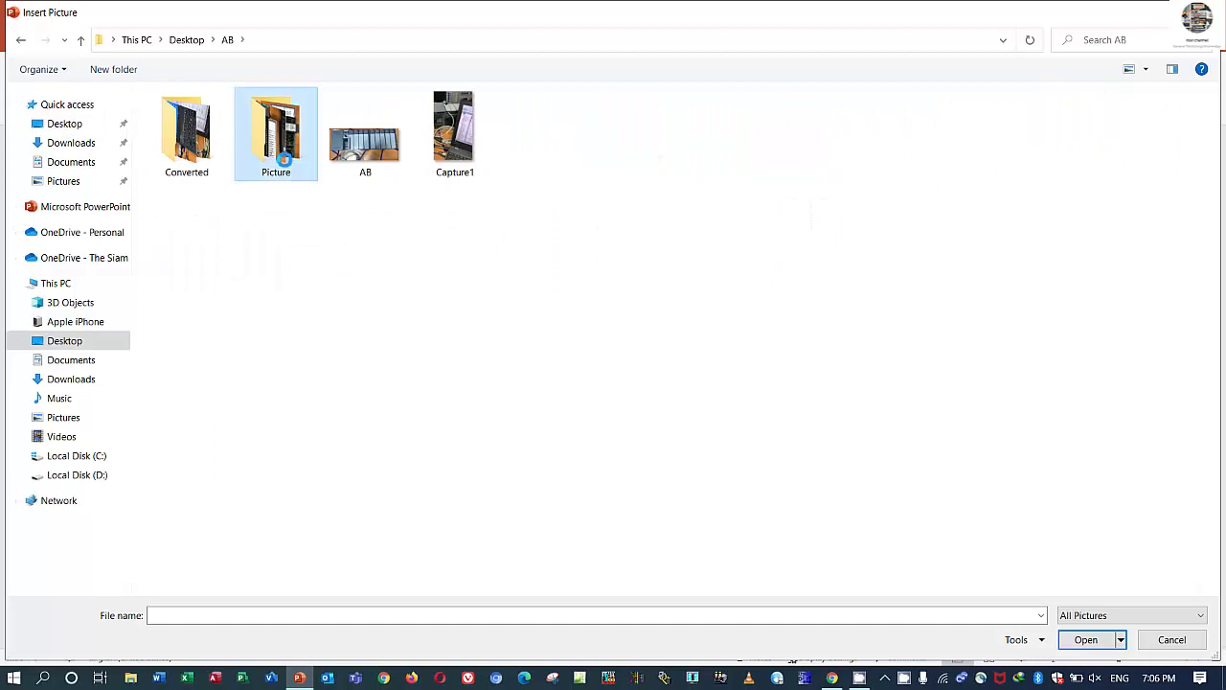
double_click(282, 148)
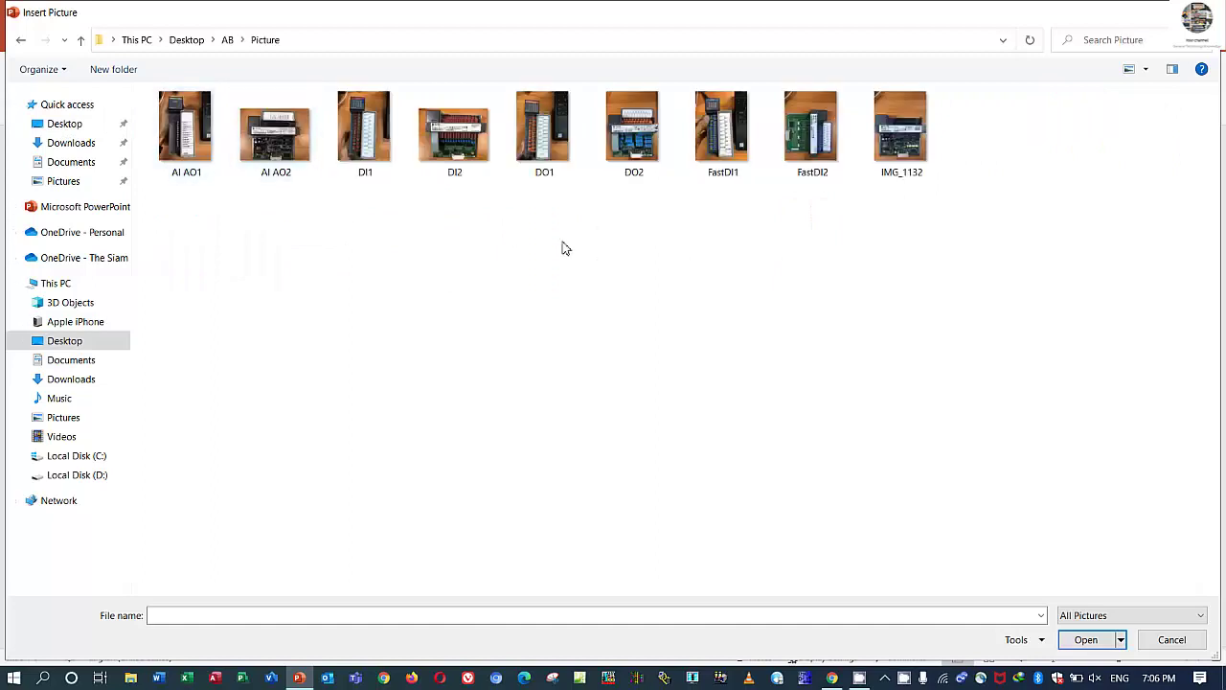
left_click(544, 152)
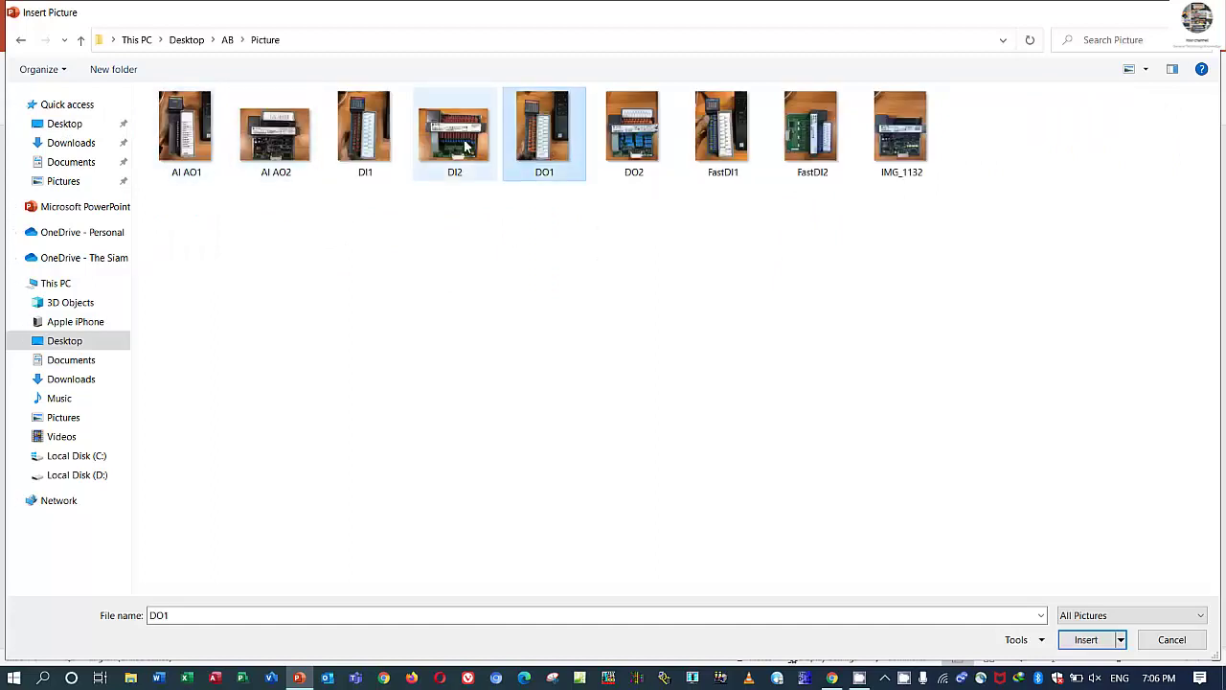
left_click(467, 143)
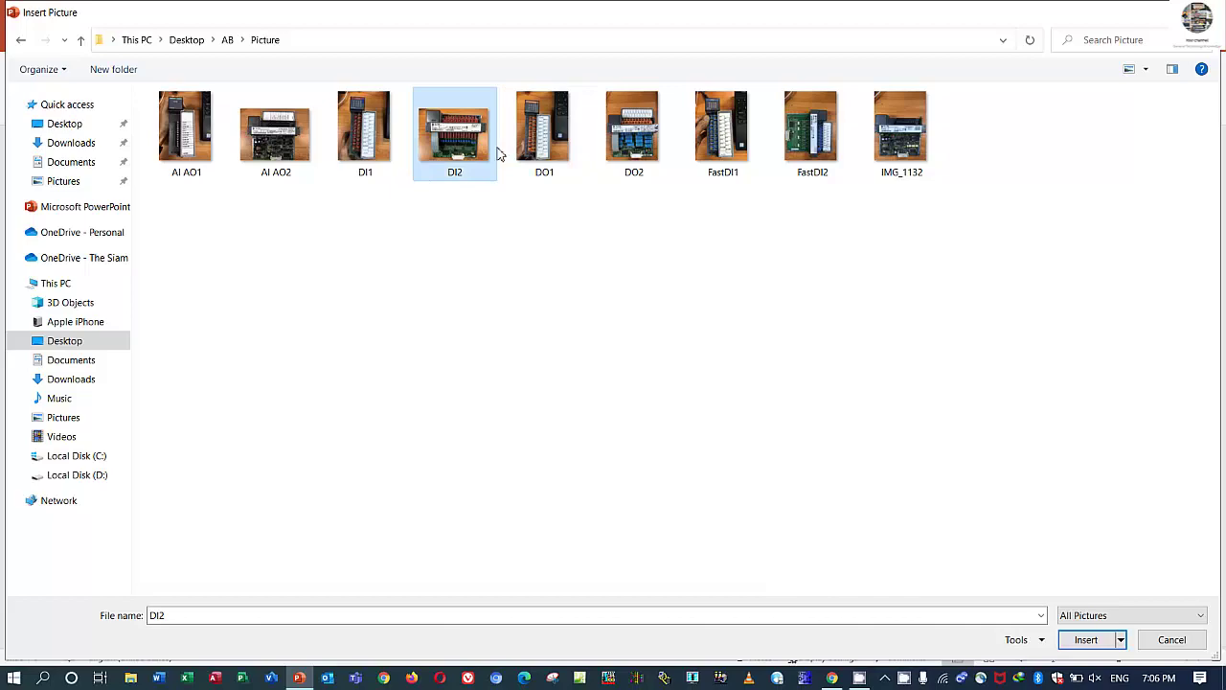
double_click(375, 140)
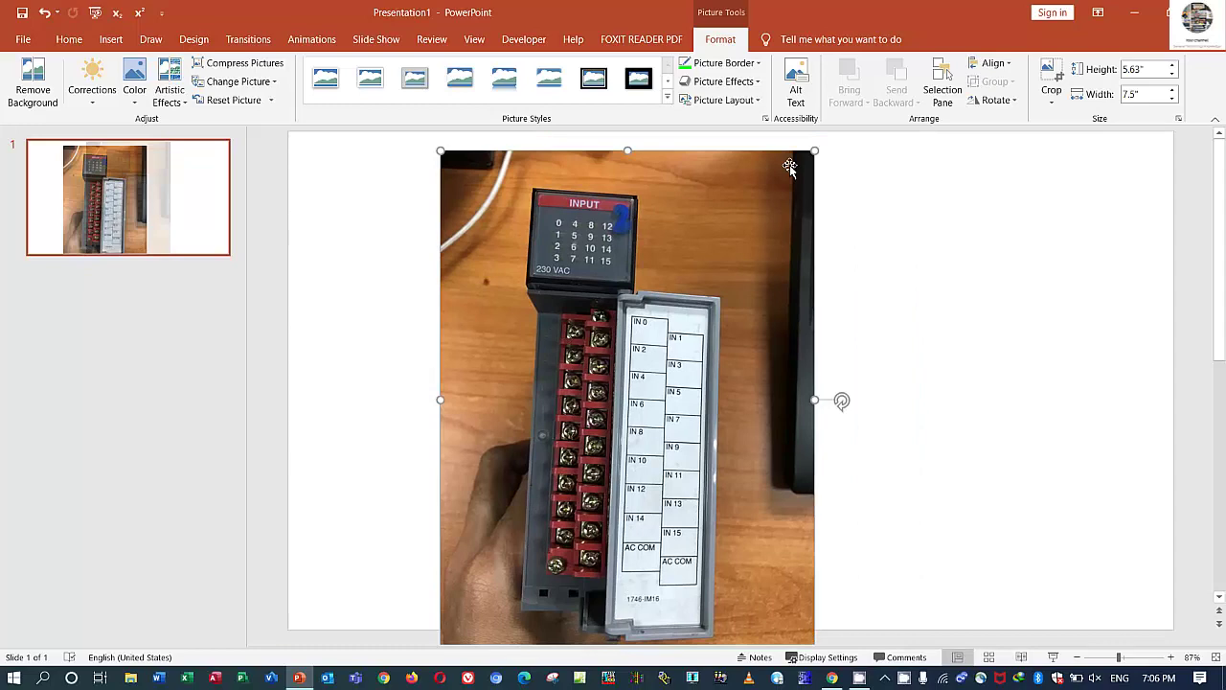
Scale the module photo down from its top-right corner so it fits inside the slide
left_click_drag(814, 150, 699, 241)
left_click(69, 39)
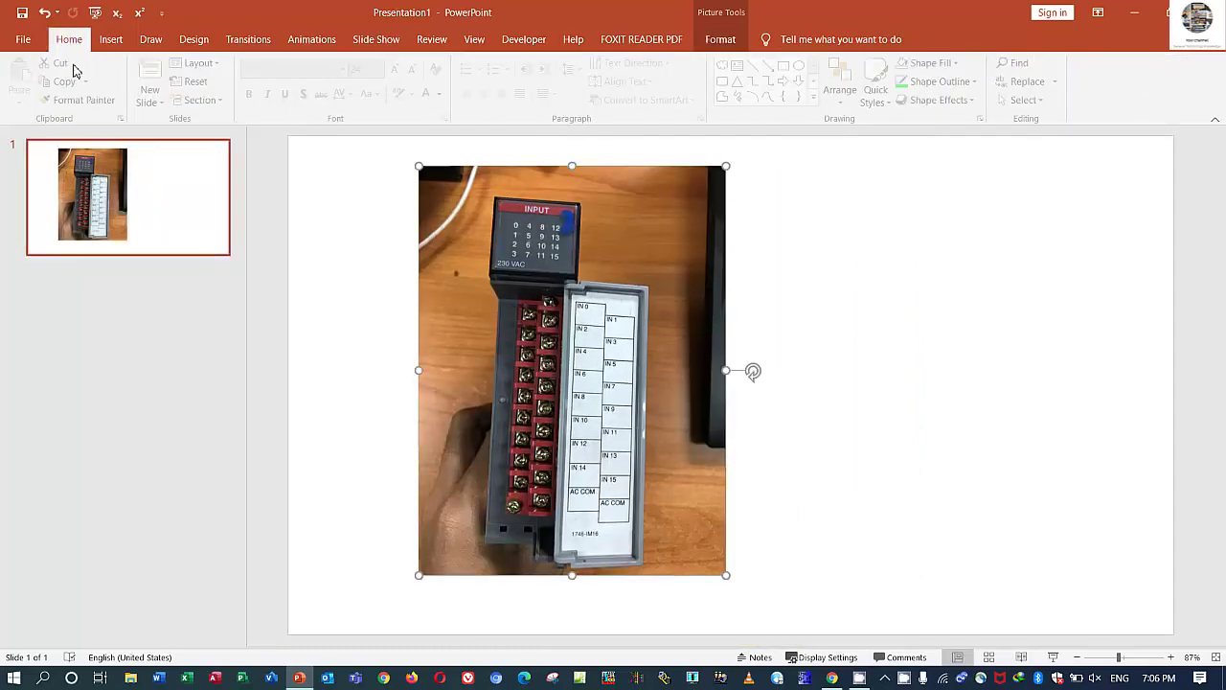
left_click(113, 39)
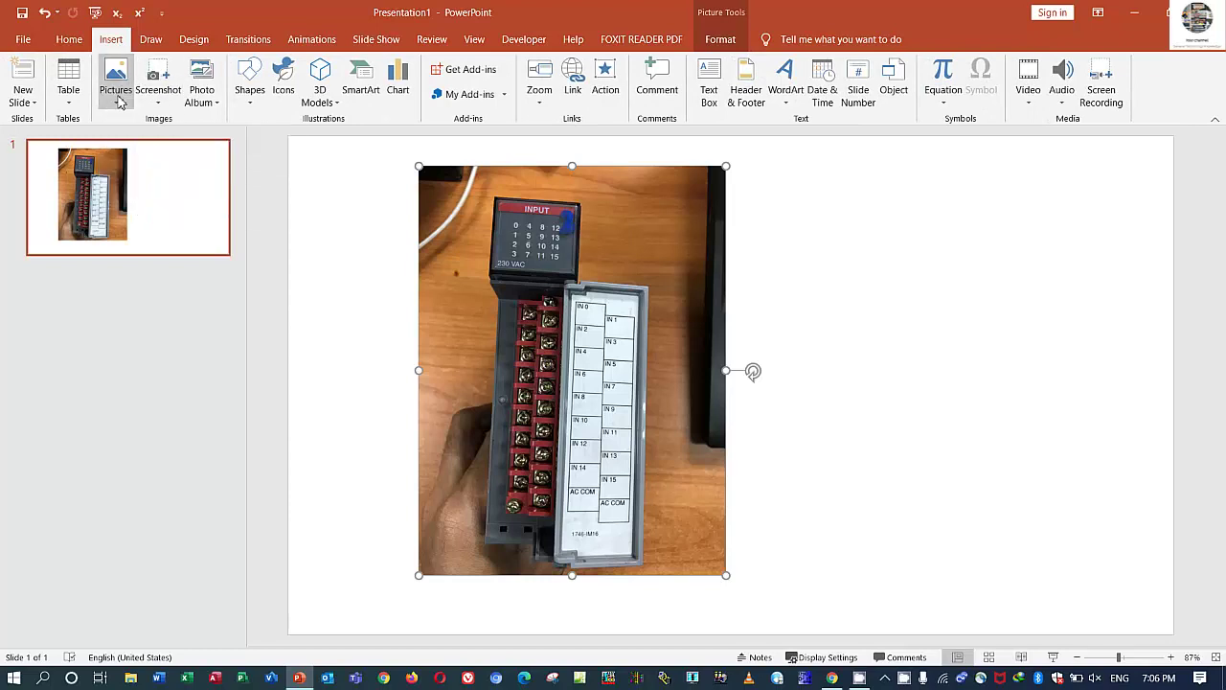
Insert the DI2 image of the SLC500 board from the same Picture folder
left_click(116, 91)
left_click(158, 141)
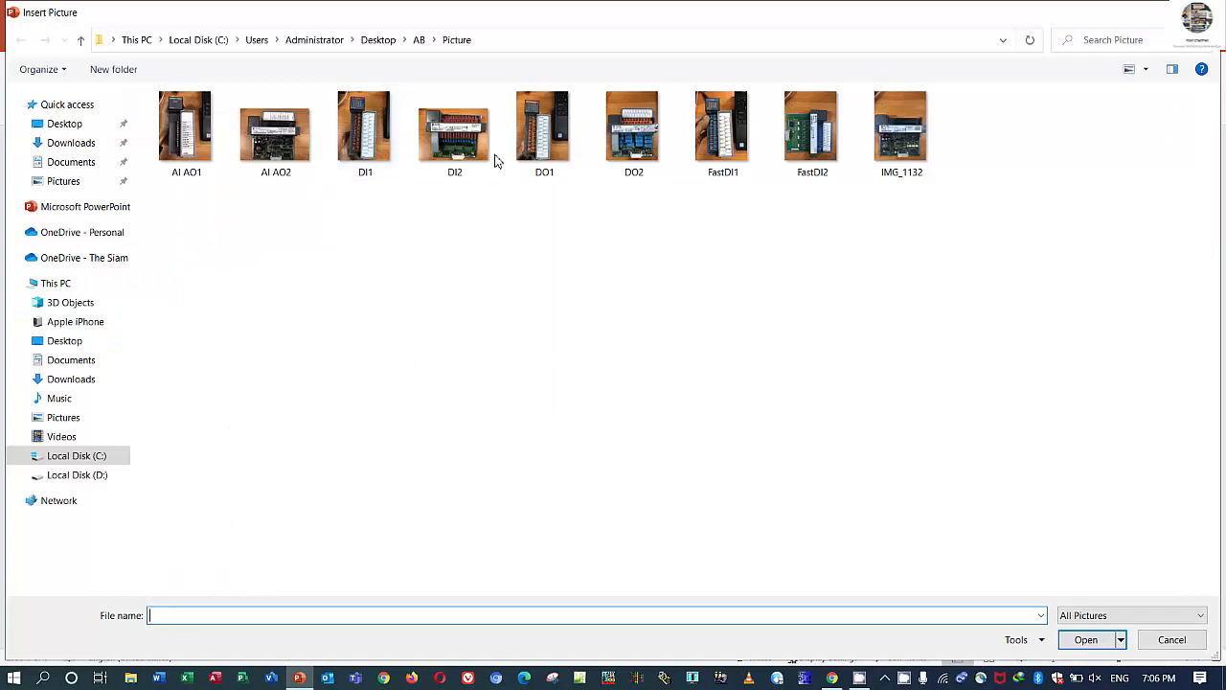
double_click(459, 137)
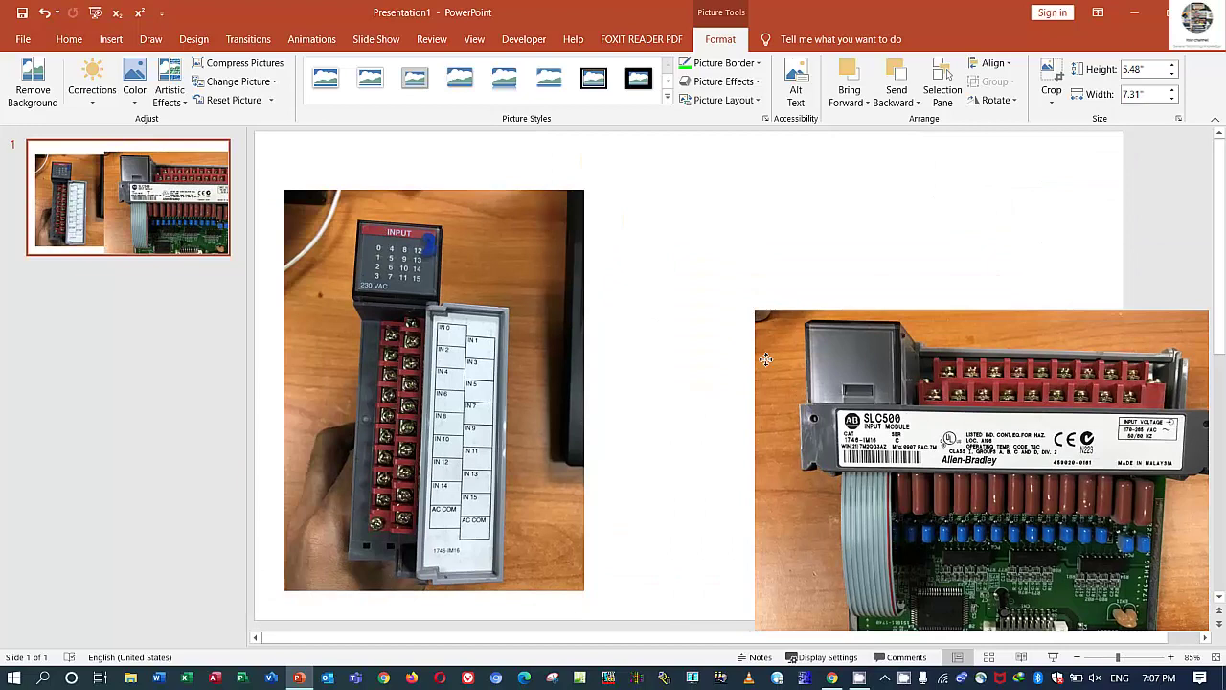
Move the SLC500 photo fully onto the slide and nudge both photos up and right
left_click_drag(766, 359, 645, 242)
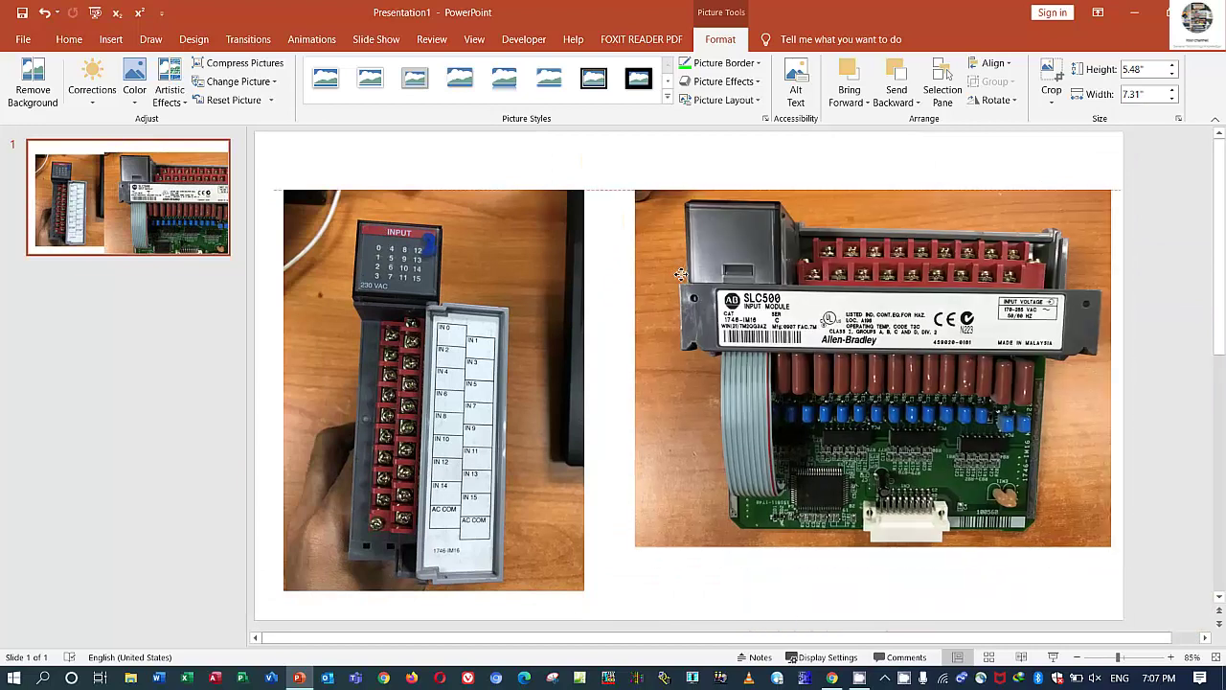
left_click_drag(491, 321, 519, 299)
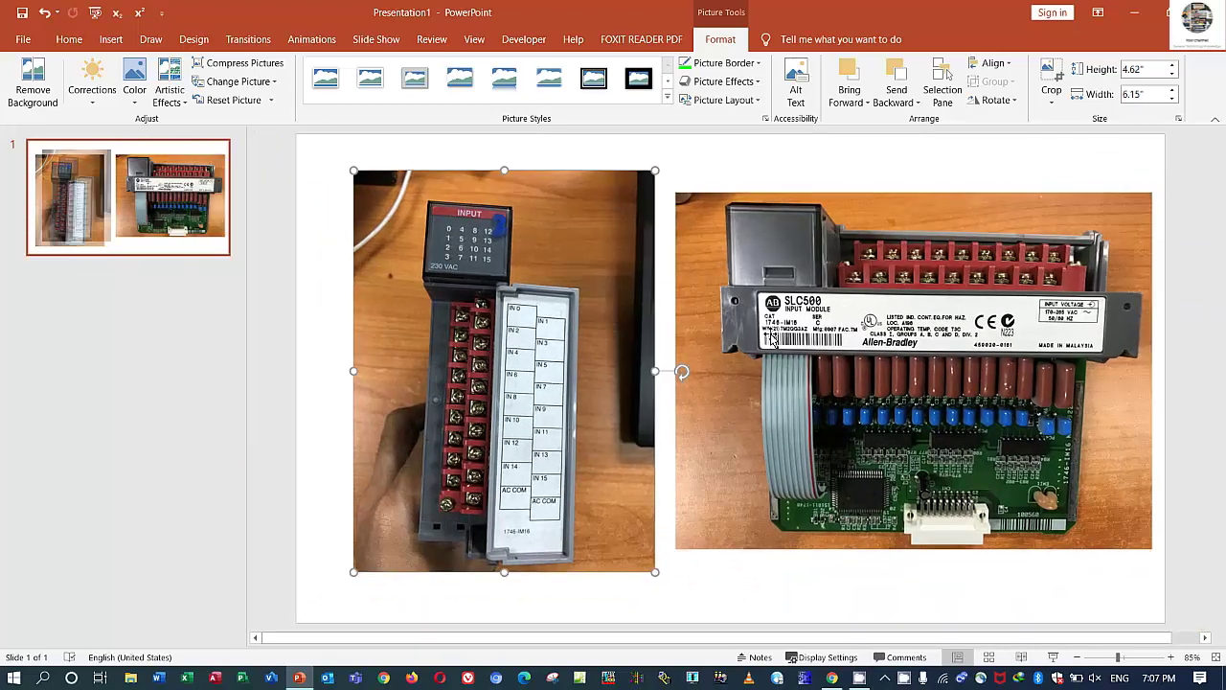
left_click_drag(771, 337, 784, 321)
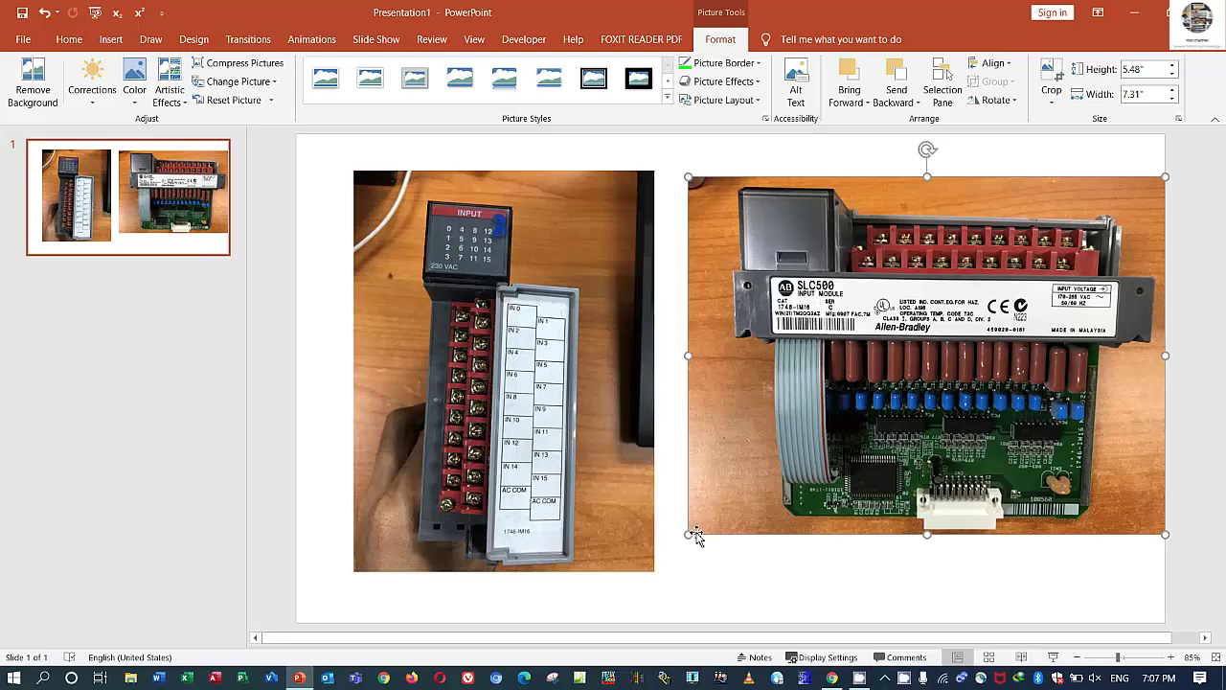
Resize the SLC500 photo to 6.73 by 6.99 inches and push it toward the right edge
left_click_drag(692, 531, 682, 550)
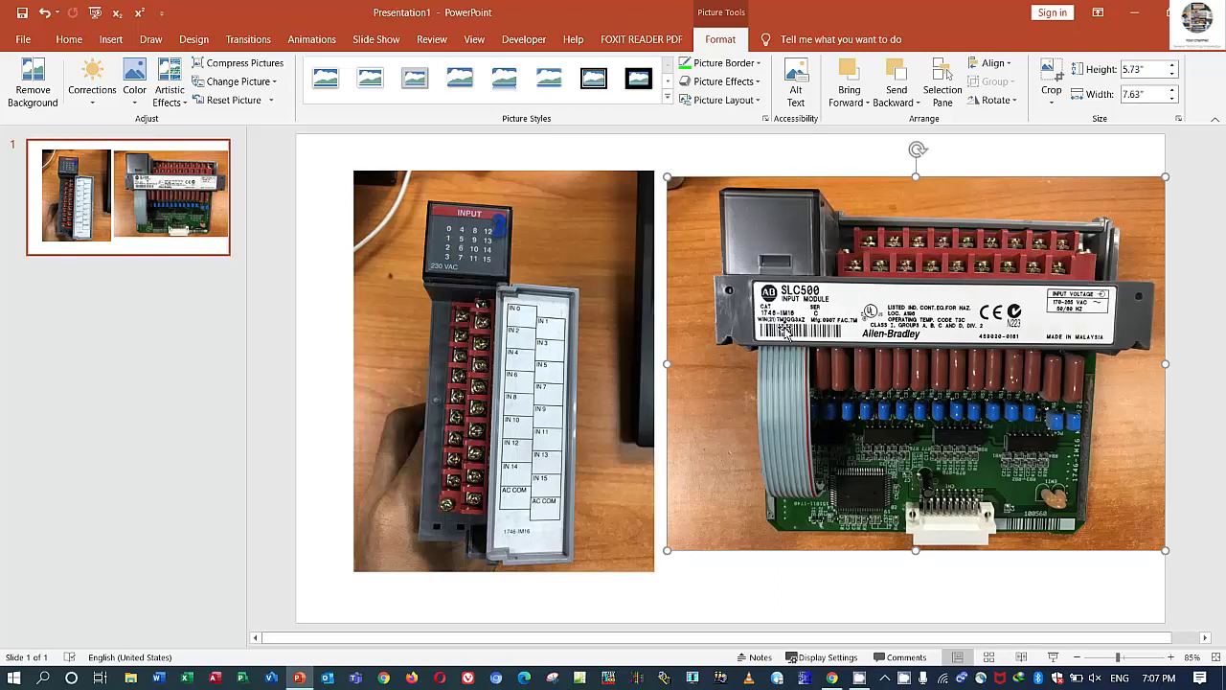
left_click_drag(786, 331, 811, 347)
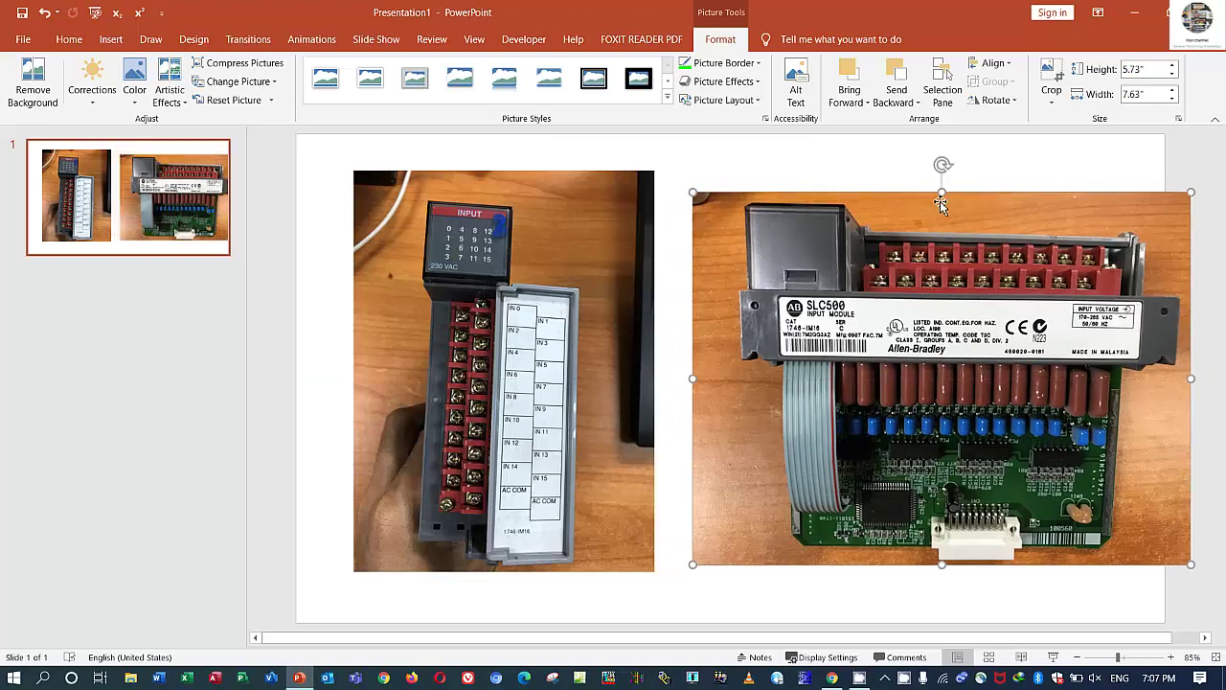
left_click_drag(942, 194, 943, 170)
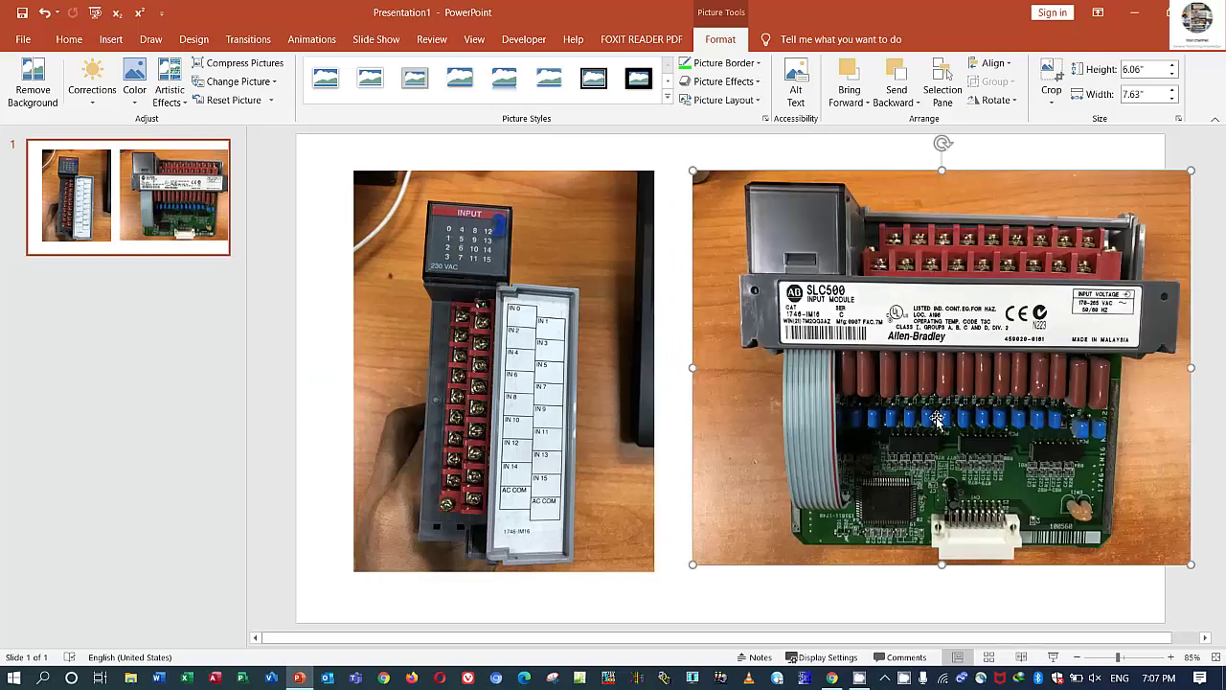
left_click_drag(943, 565, 945, 608)
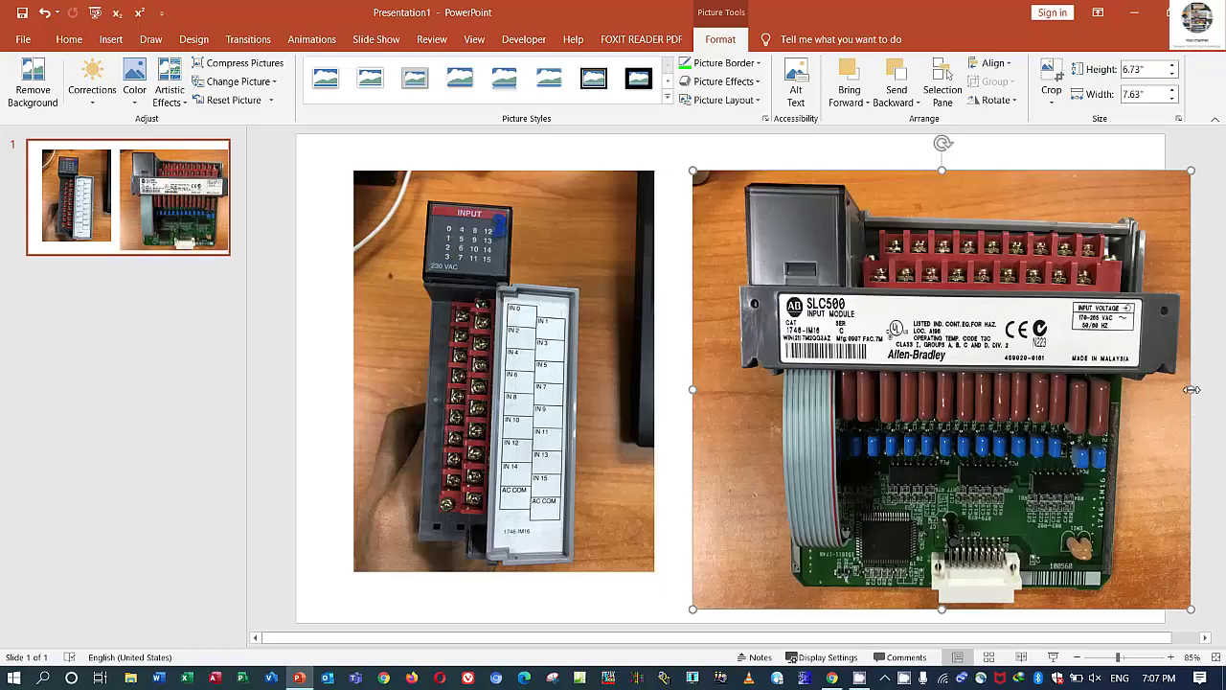
left_click_drag(1191, 390, 1151, 397)
left_click_drag(953, 410, 977, 410)
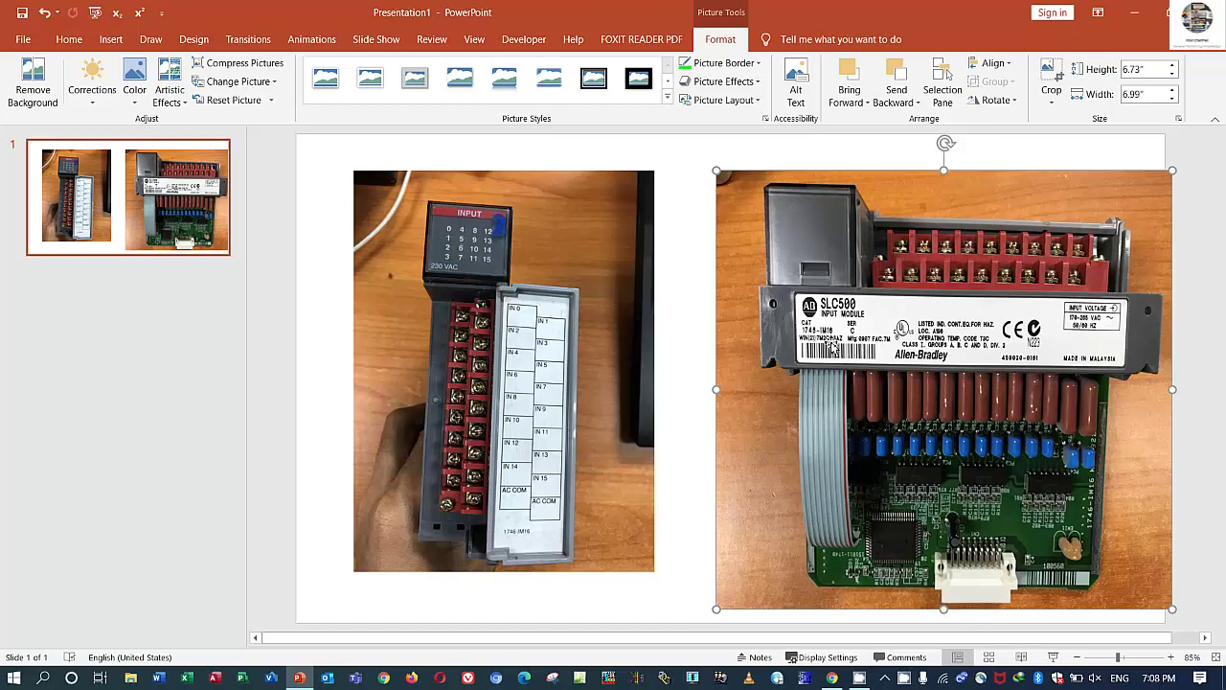
left_click_drag(836, 354, 980, 351)
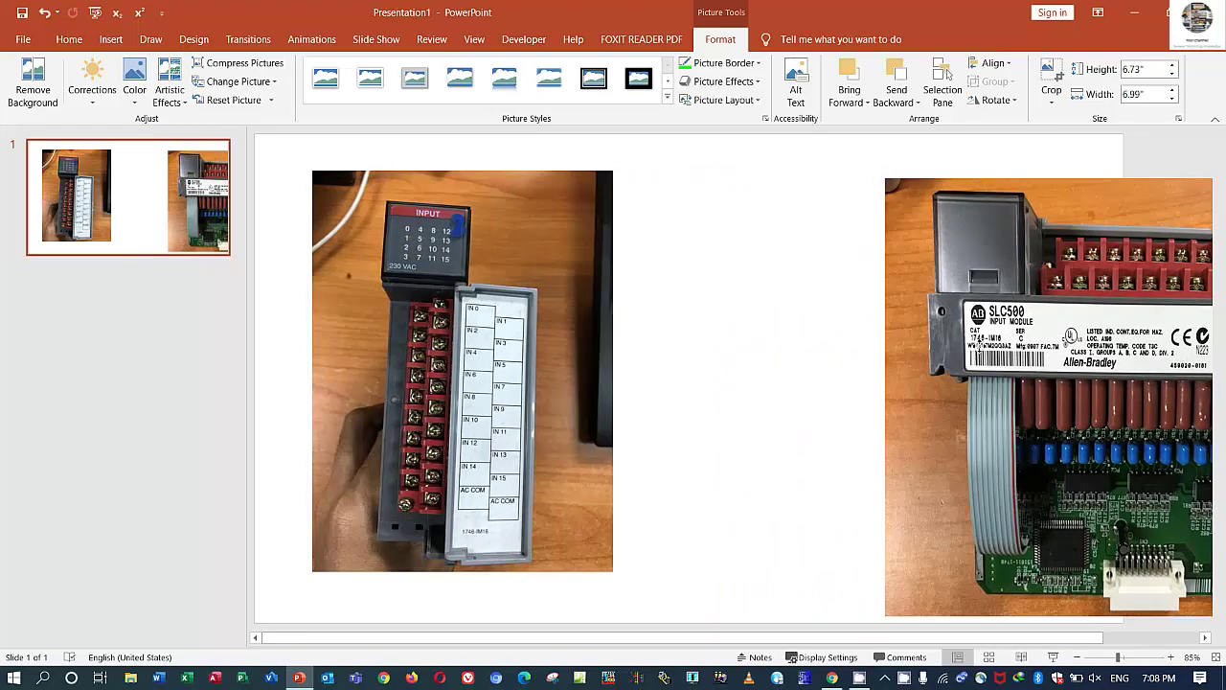
Enlarge the module photo to 5.1 by 6.81 inches and shift it right against the SLC500 photo
left_click_drag(553, 342, 737, 313)
left_click_drag(789, 547, 818, 588)
left_click_drag(725, 457, 776, 441)
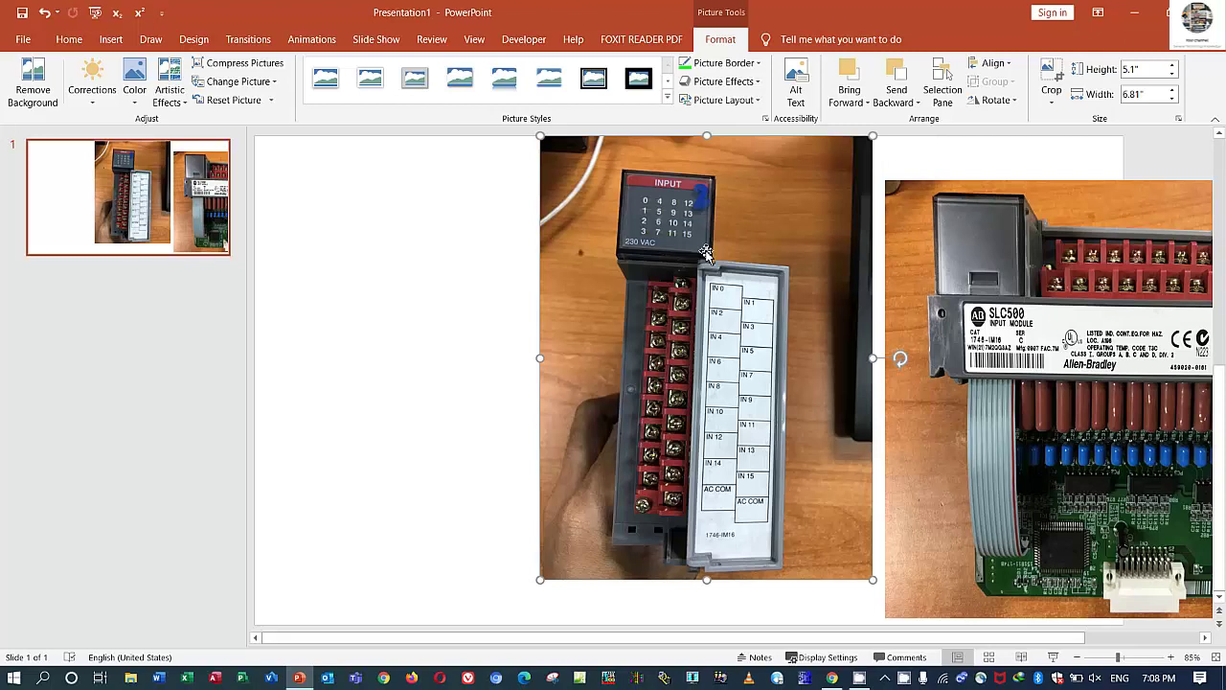
left_click_drag(675, 259, 674, 266)
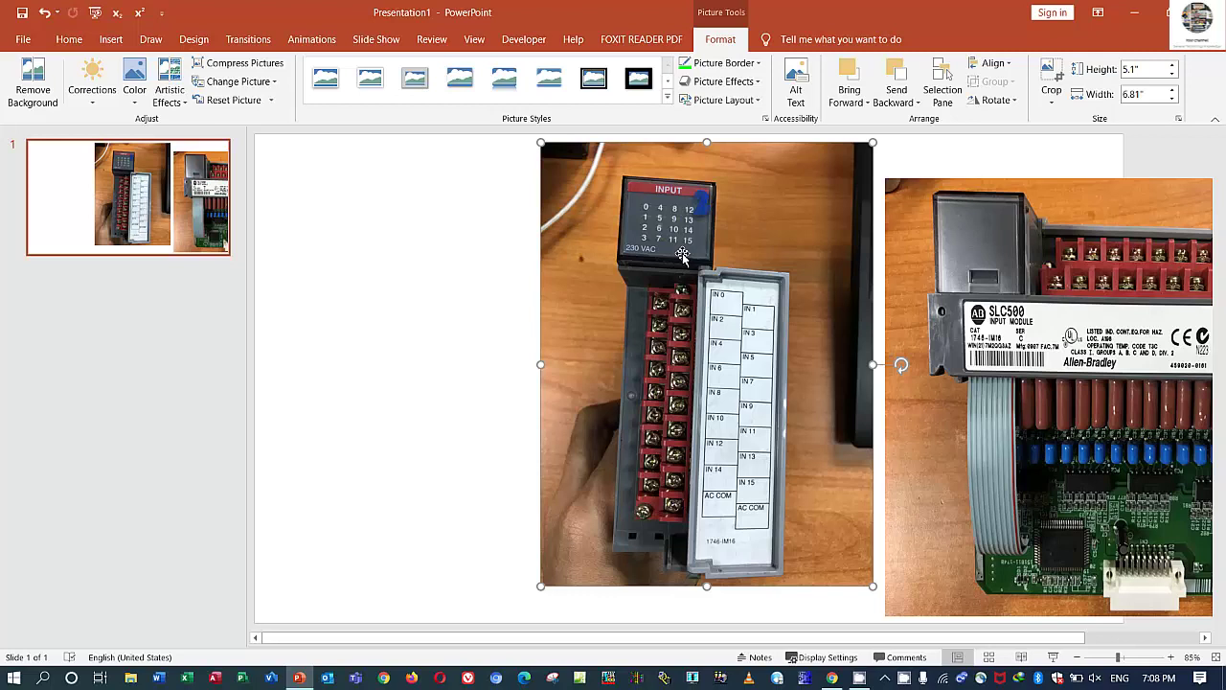
left_click_drag(682, 255, 683, 263)
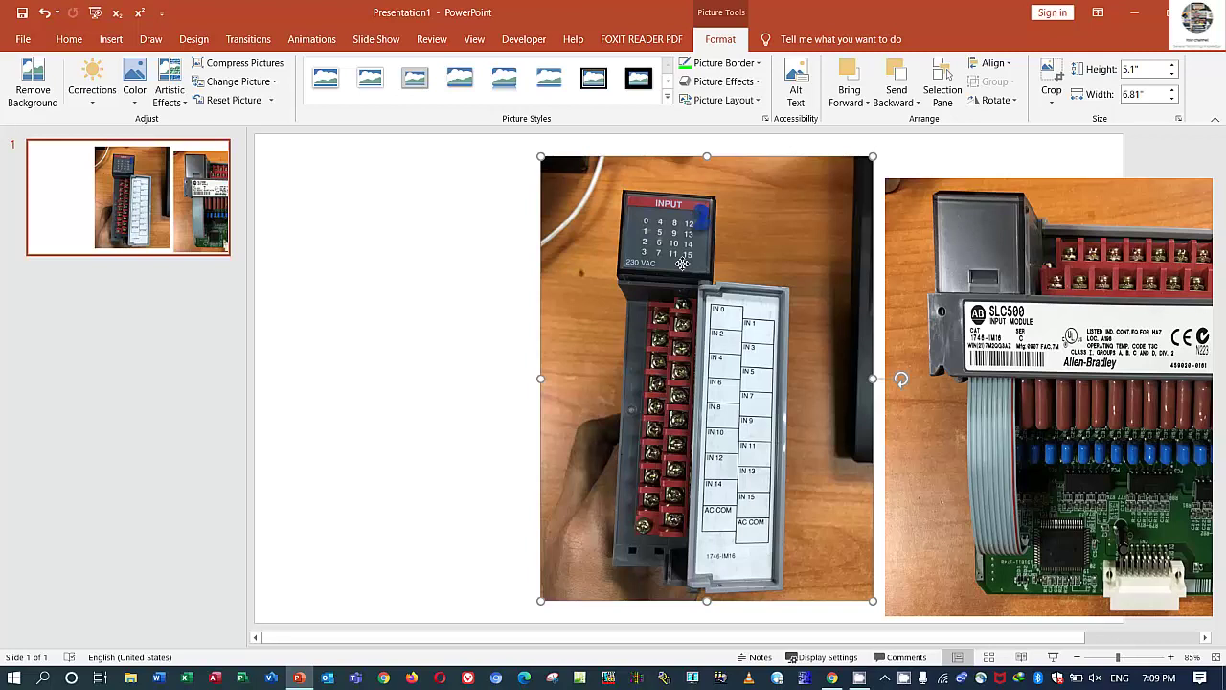
left_click_drag(685, 251, 697, 248)
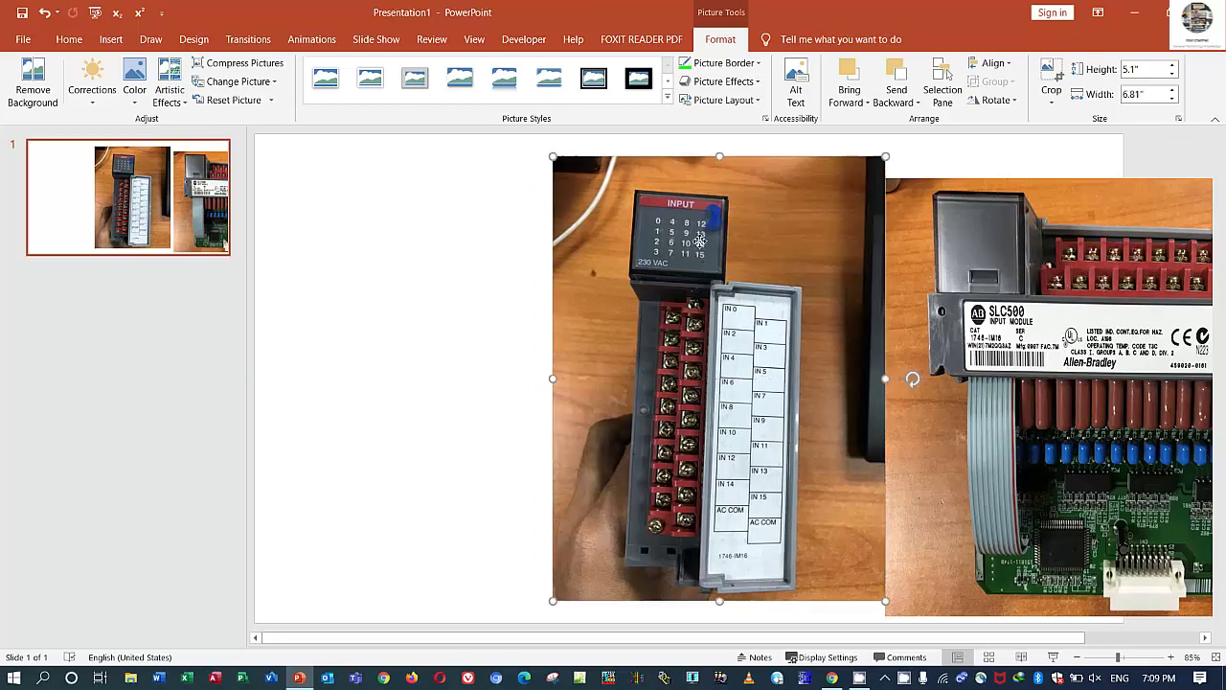
left_click(457, 296)
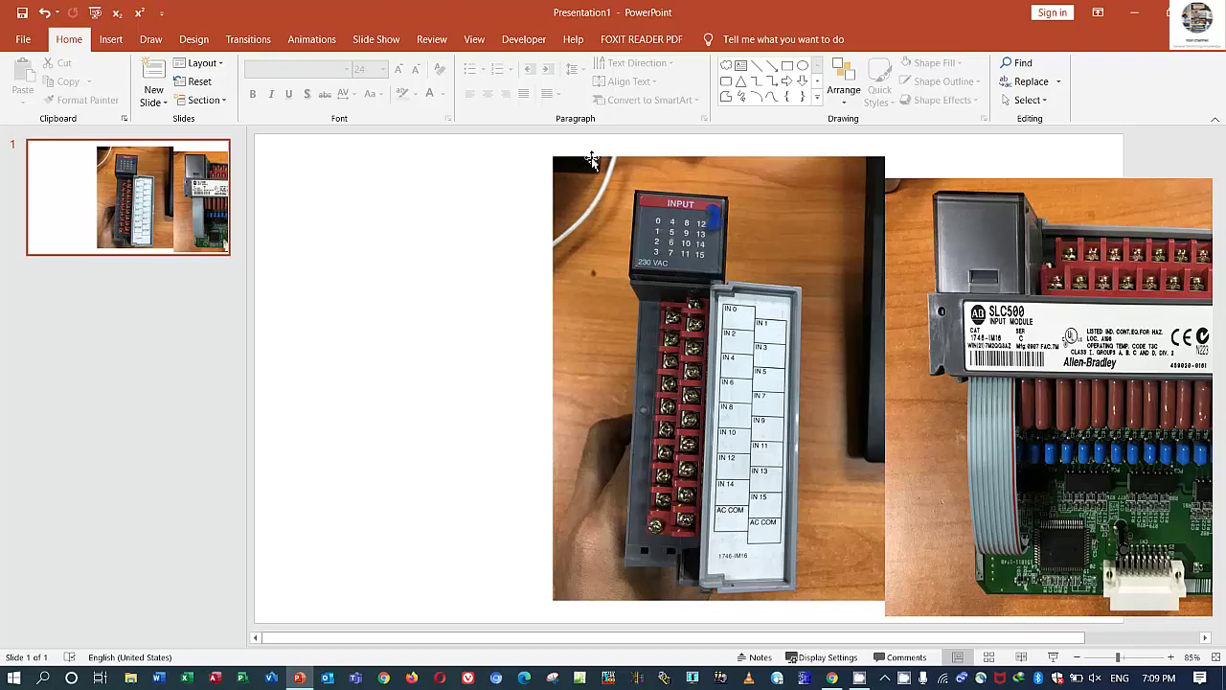
Draw a short red 4½ pt line near the module's lower terminal
left_click(772, 64)
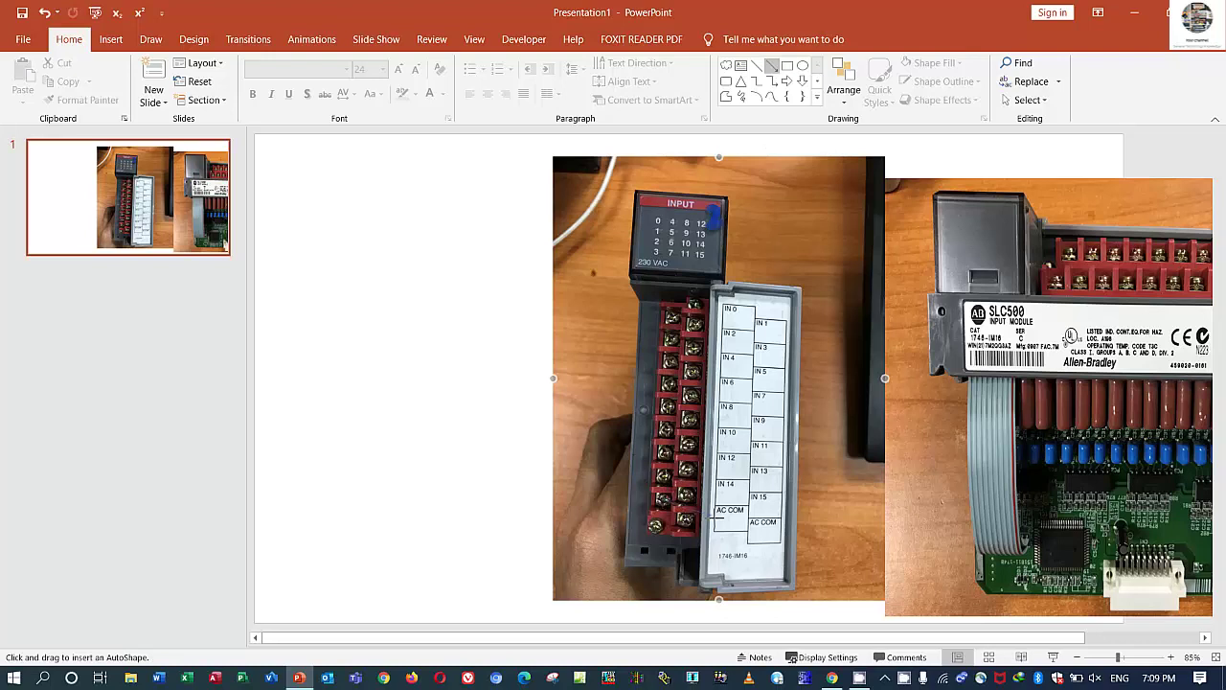
left_click_drag(717, 517, 661, 499)
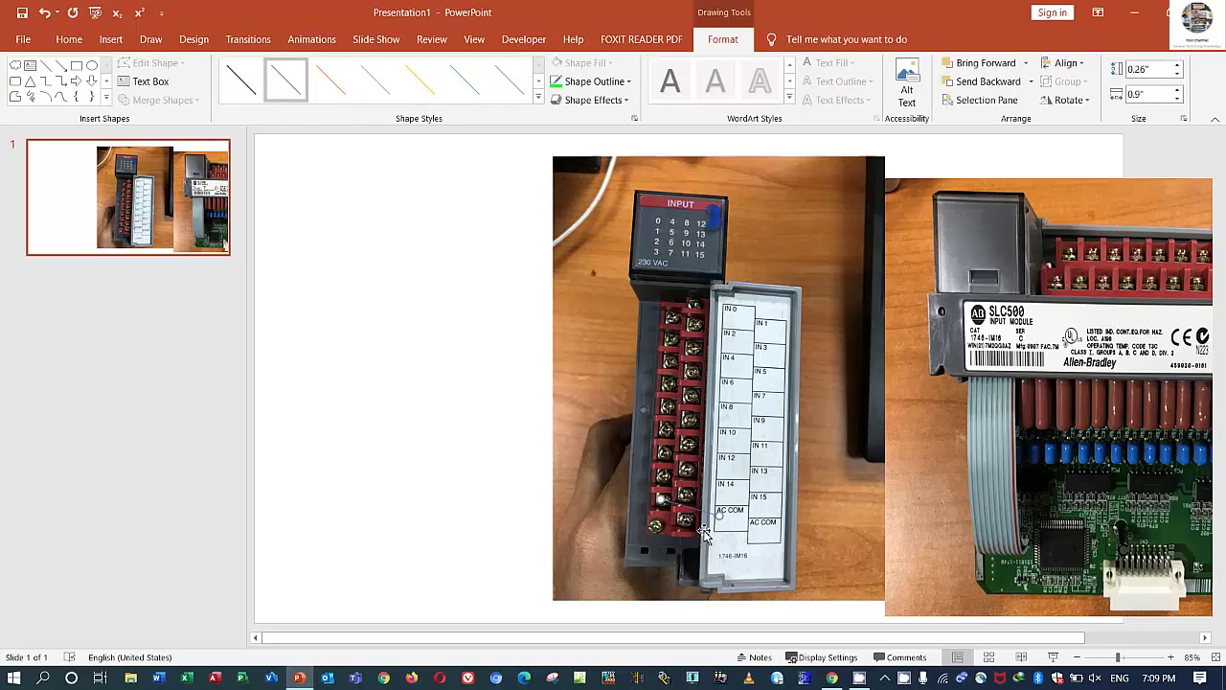
left_click(599, 82)
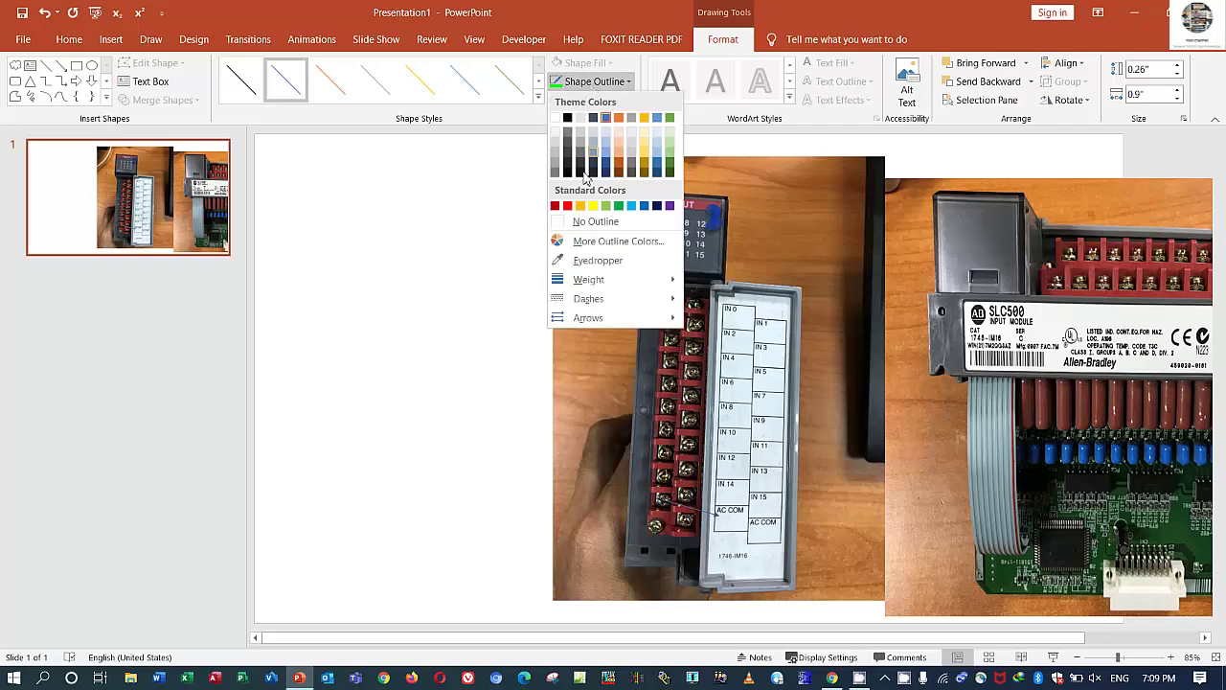
left_click(564, 206)
left_click(594, 81)
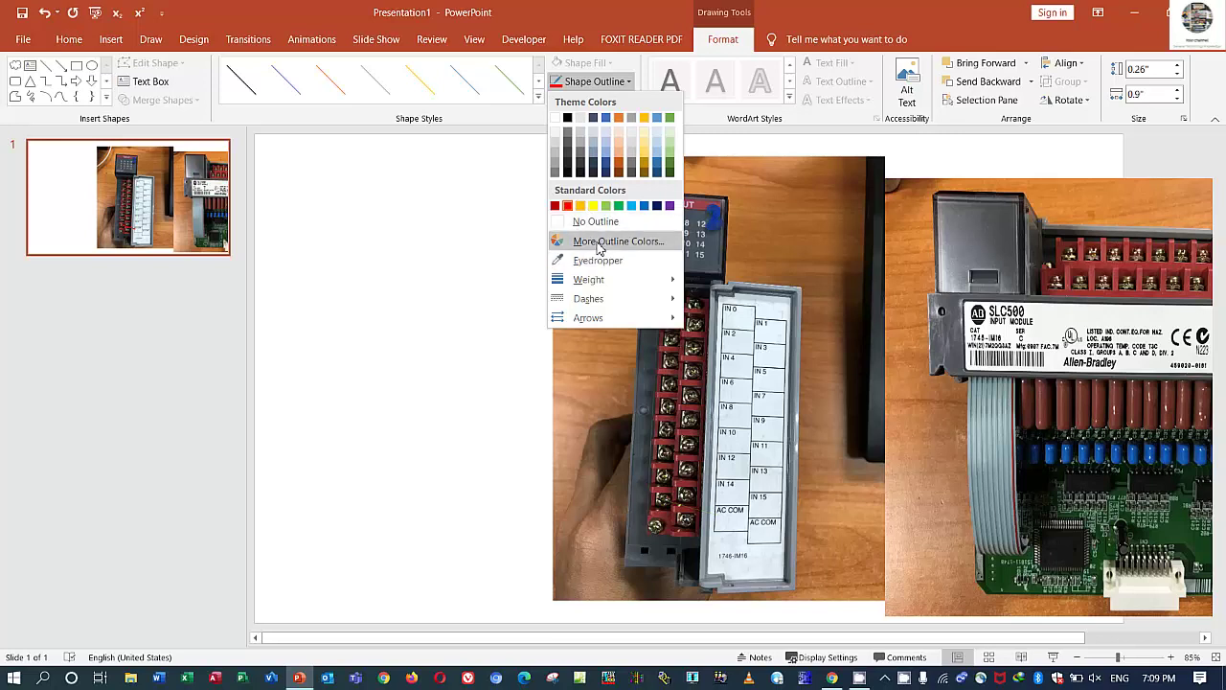
mouse_move(589, 279)
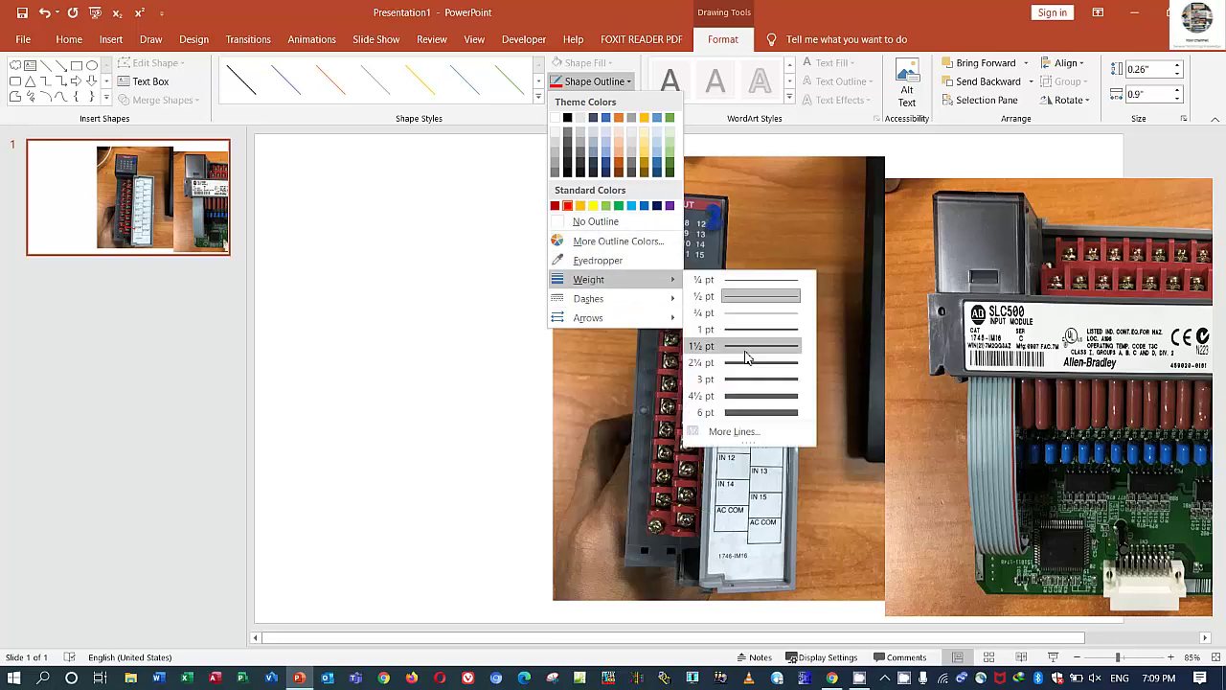
left_click(745, 402)
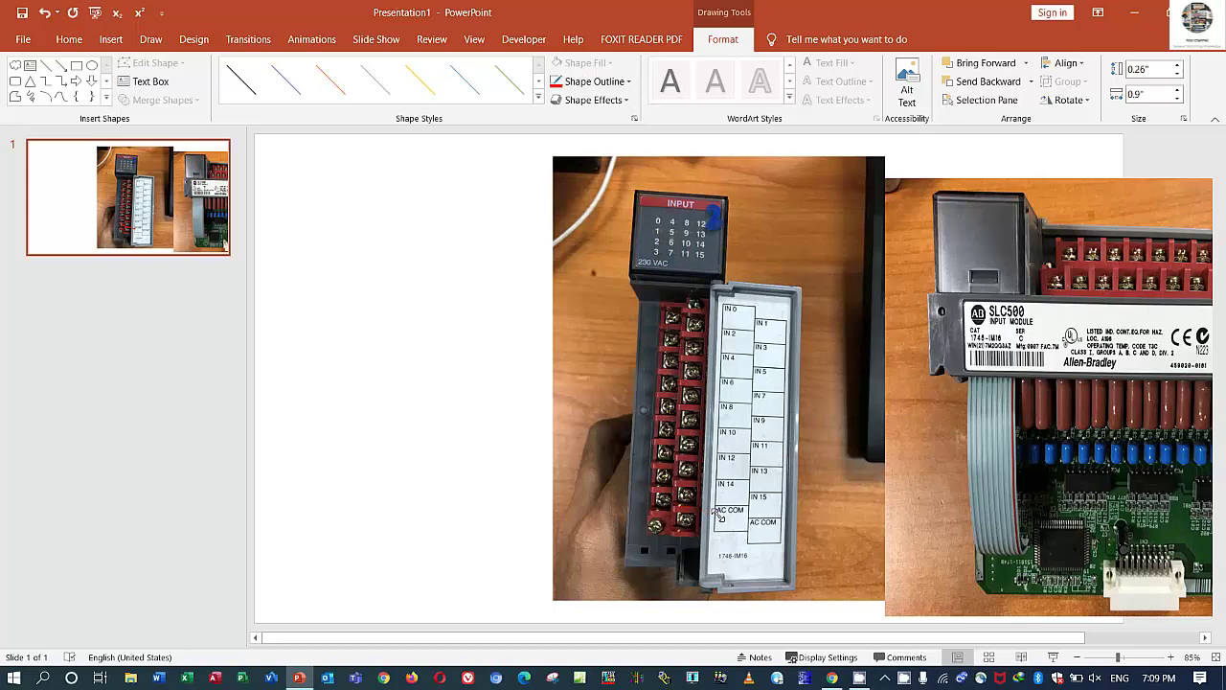
Reposition the red line so its end lands on the AC COM label
left_click_drag(716, 515, 719, 510)
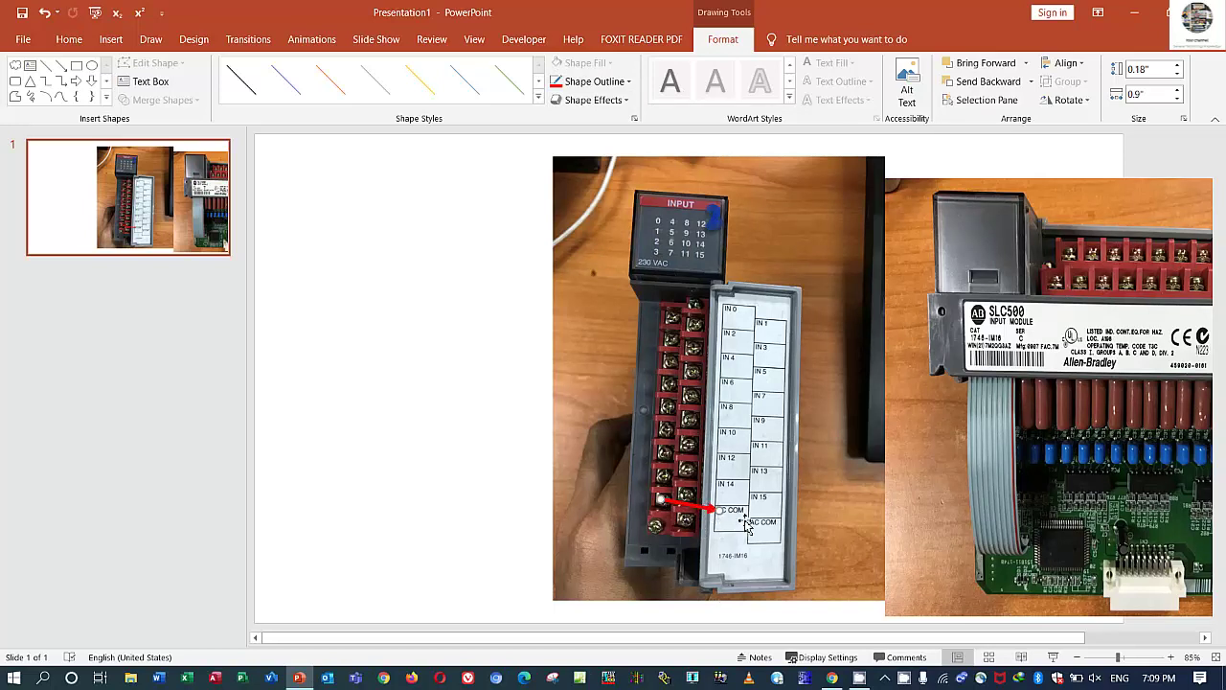
left_click(737, 522)
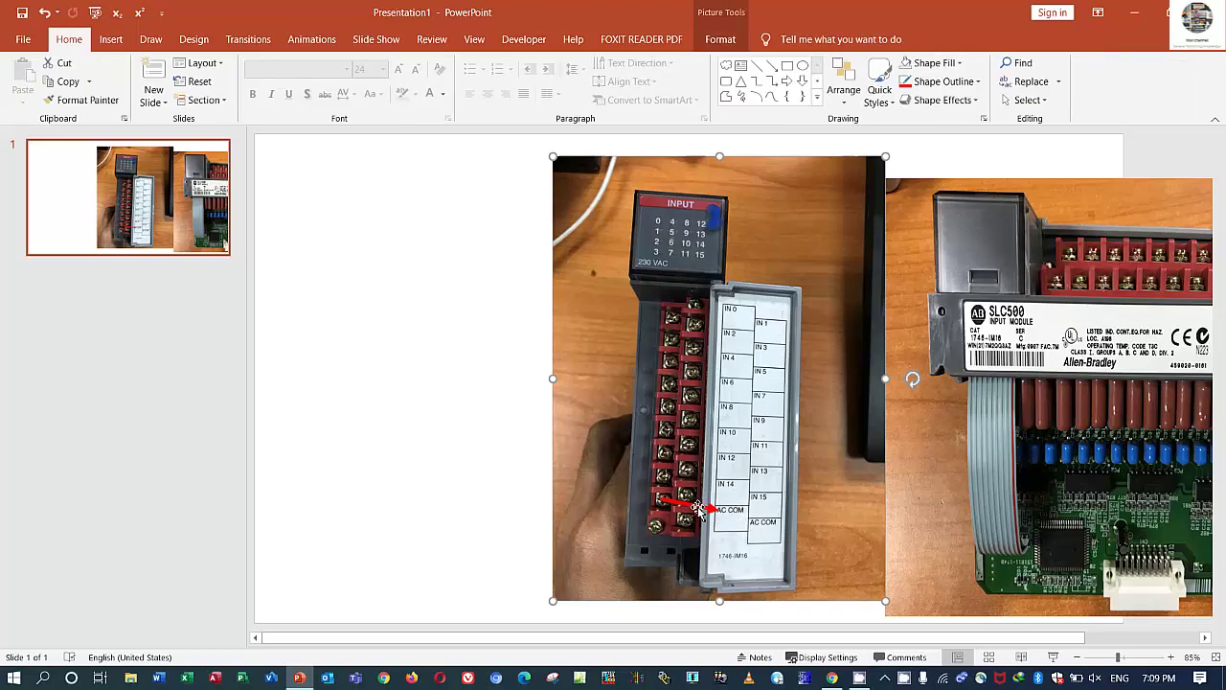
left_click(697, 507, "shift")
left_click_drag(698, 508, 700, 491)
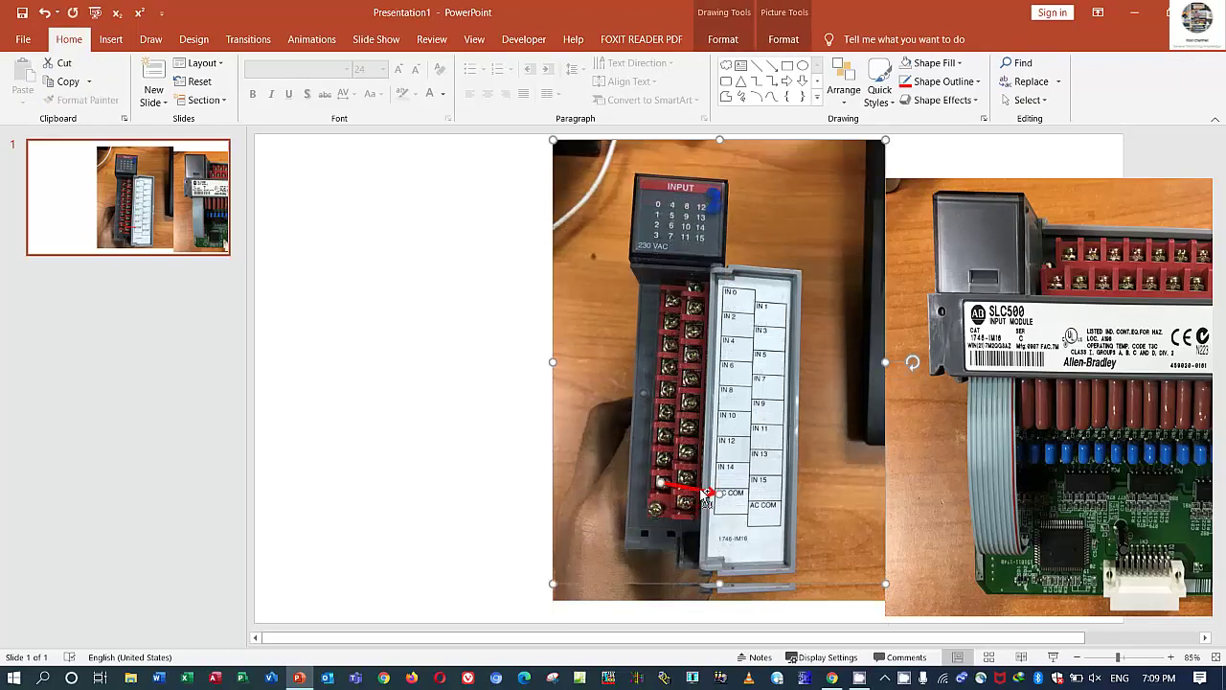
key("ctrl+z")
left_click(506, 501)
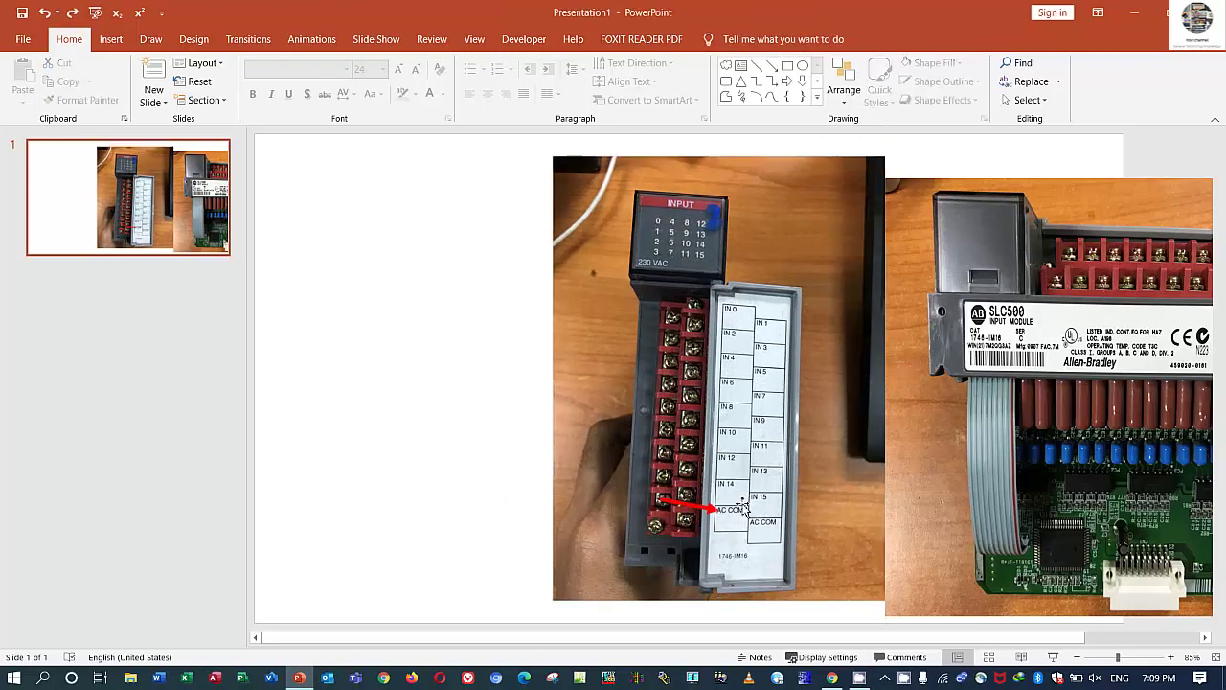
left_click(711, 511)
left_click_drag(710, 511, 748, 512)
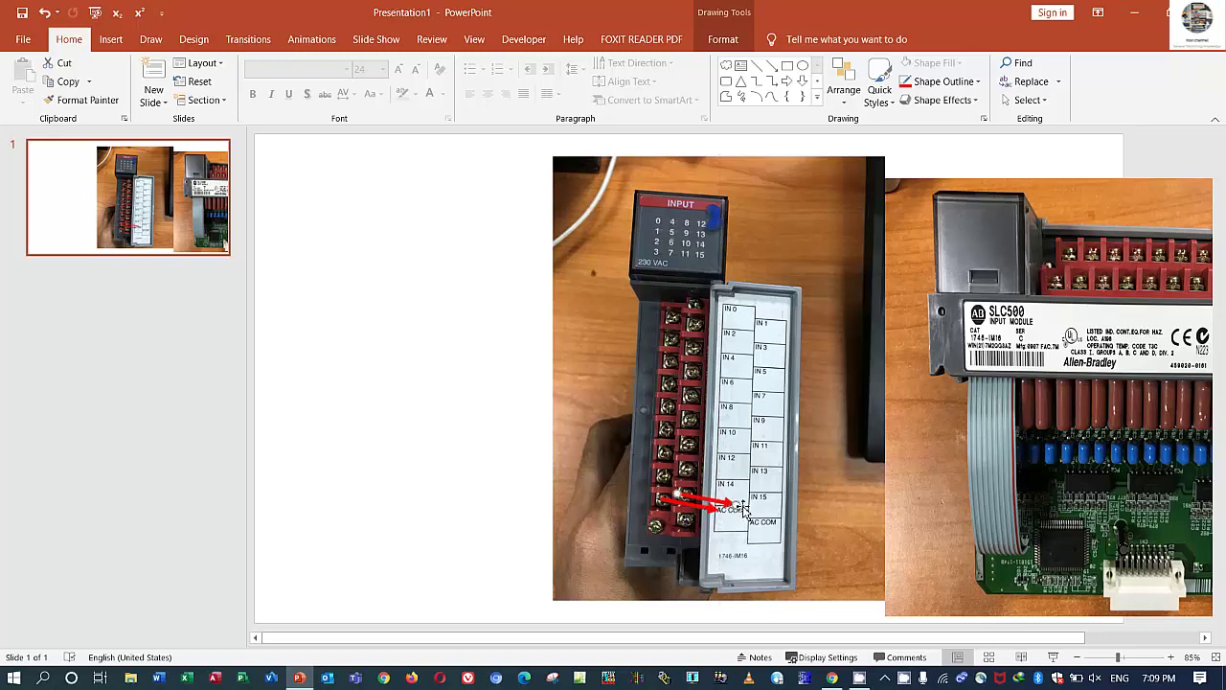
left_click(742, 508)
left_click(734, 505)
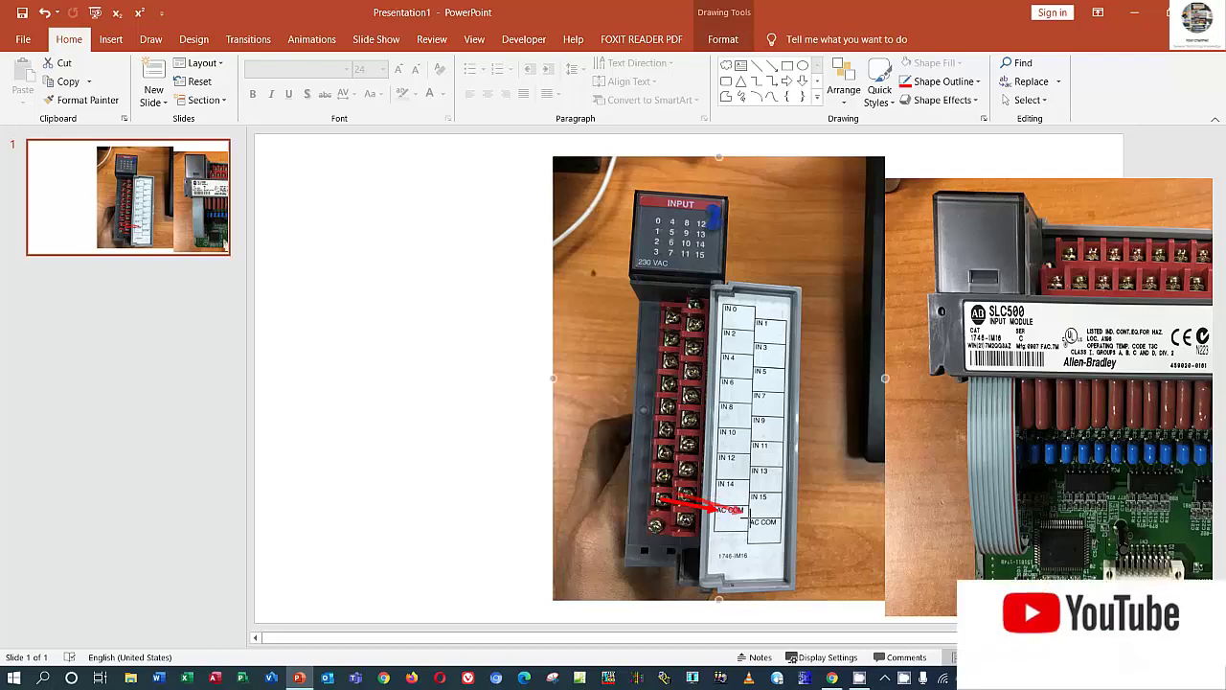
left_click_drag(735, 507, 754, 522)
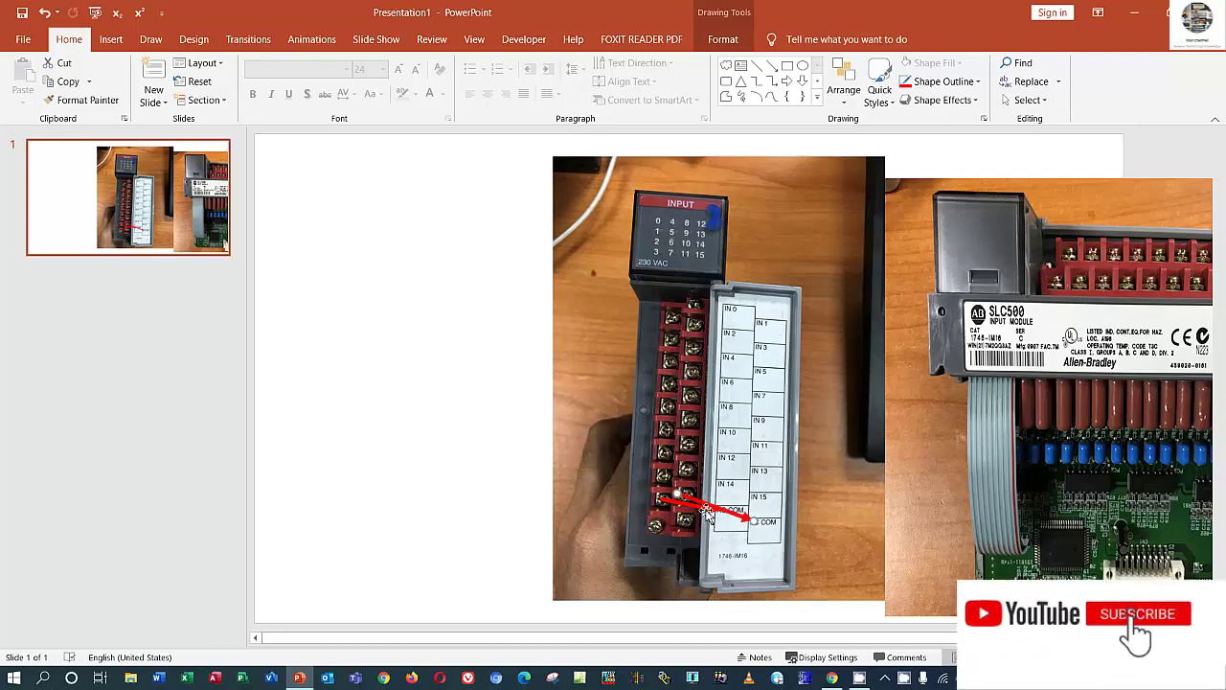
left_click(457, 352)
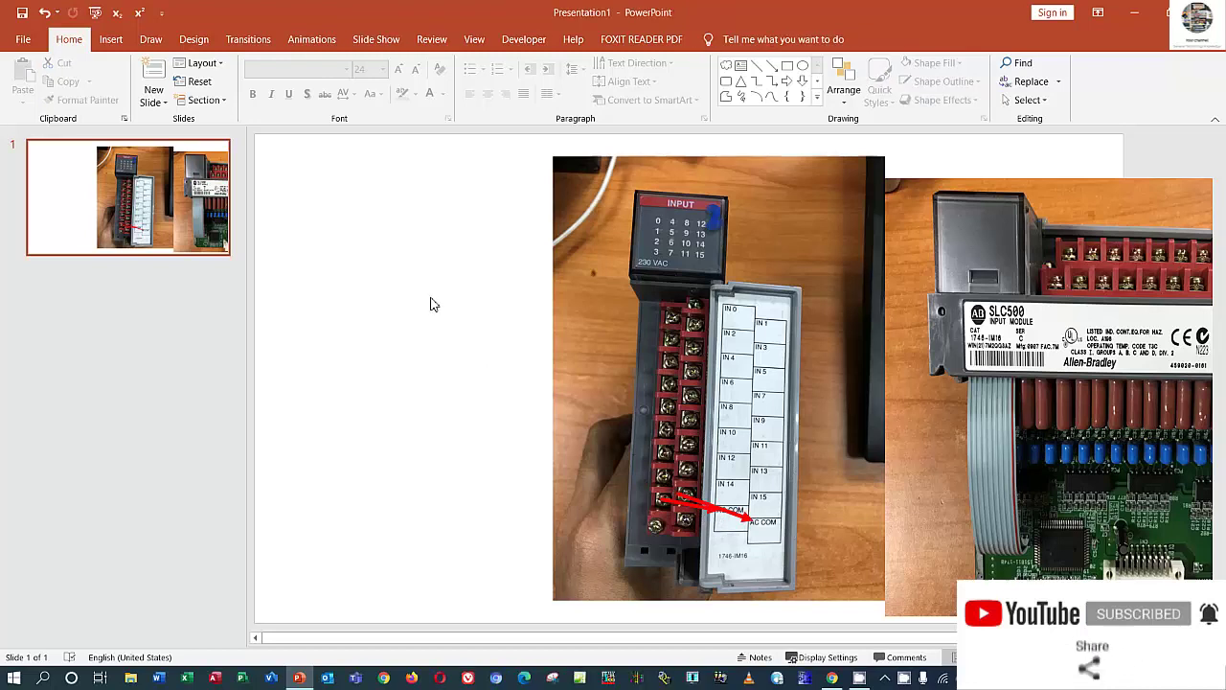
left_click(759, 66)
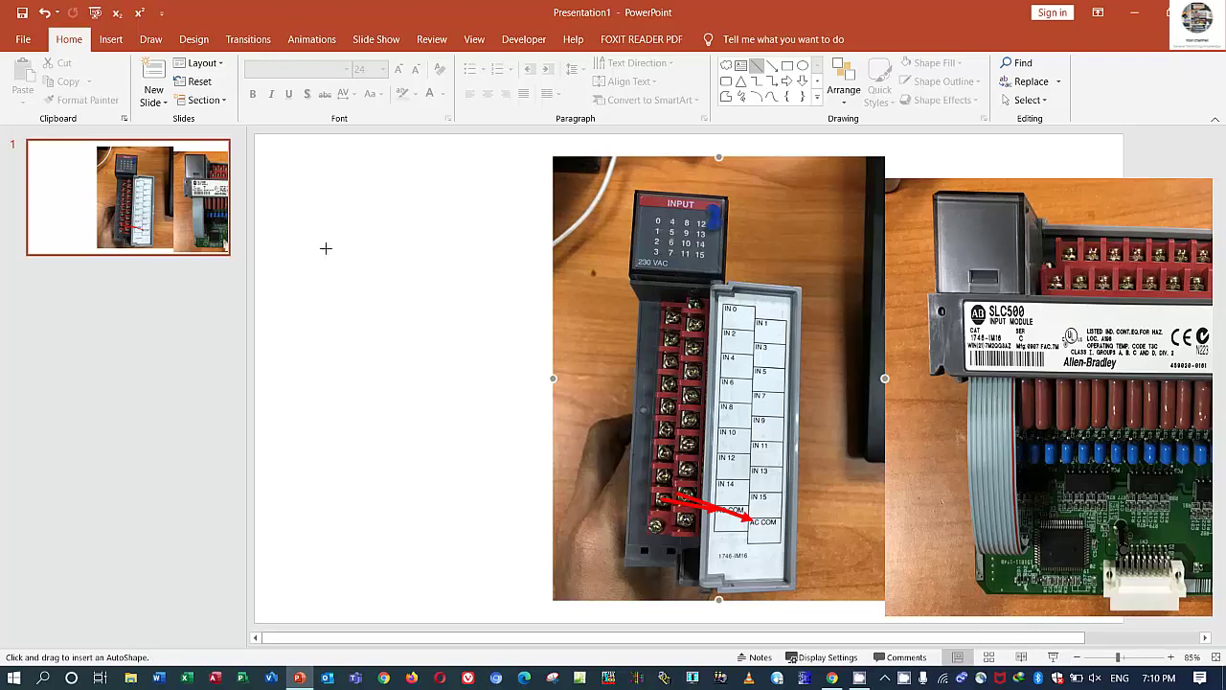
Draw a short thick horizontal line on the left side of the slide
left_click_drag(326, 248, 323, 275)
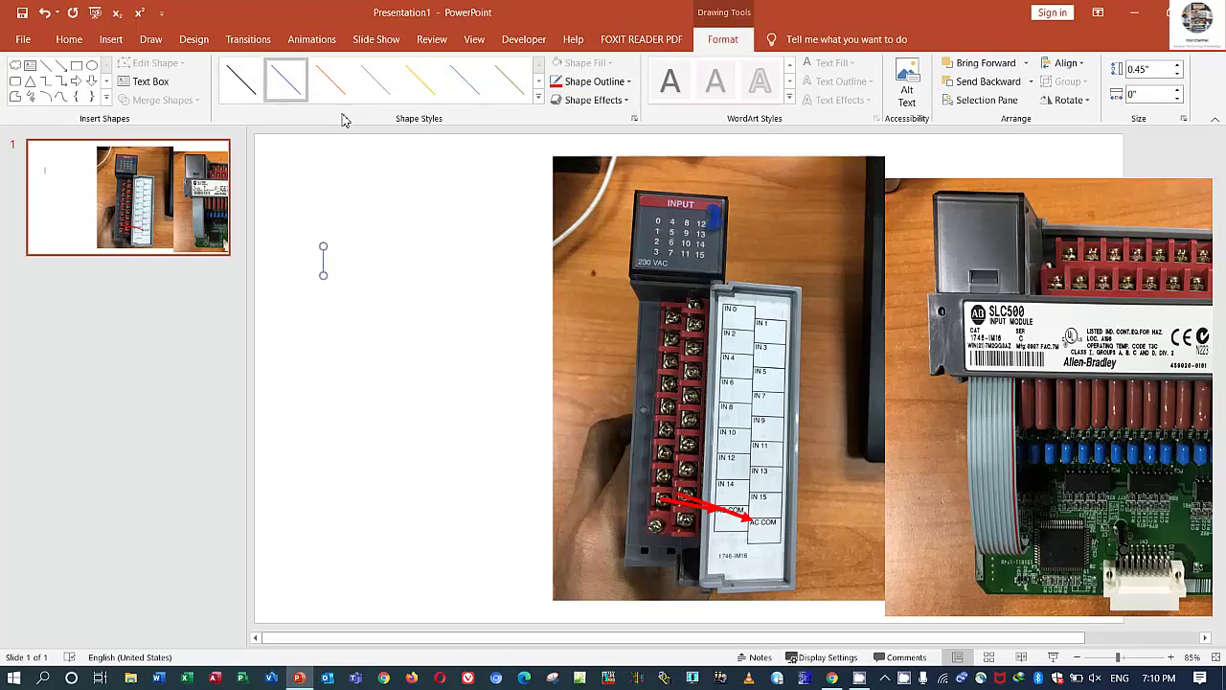
key("Delete")
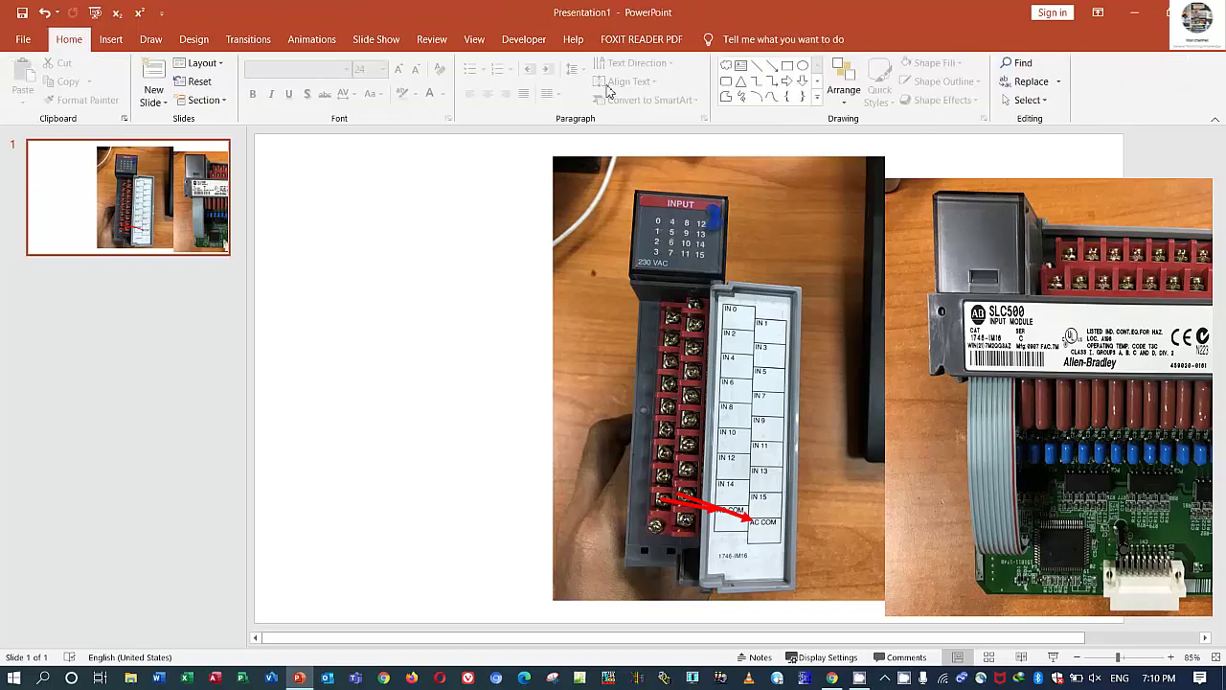
left_click(760, 68)
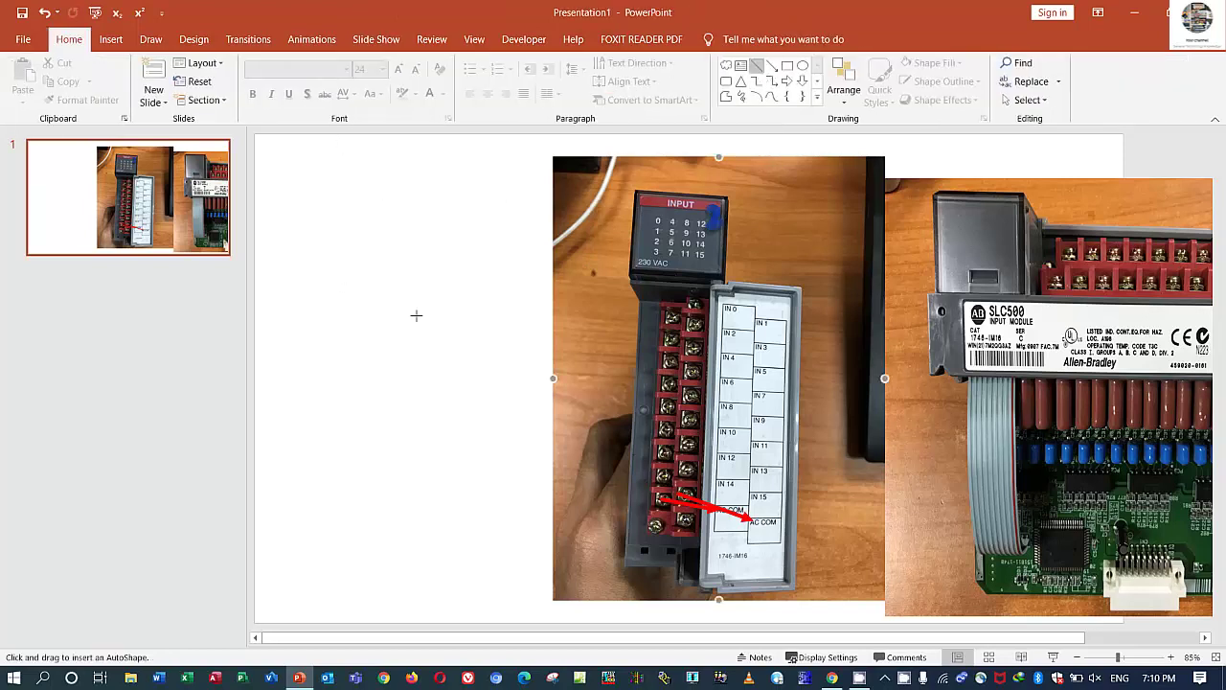
left_click_drag(282, 296, 321, 296)
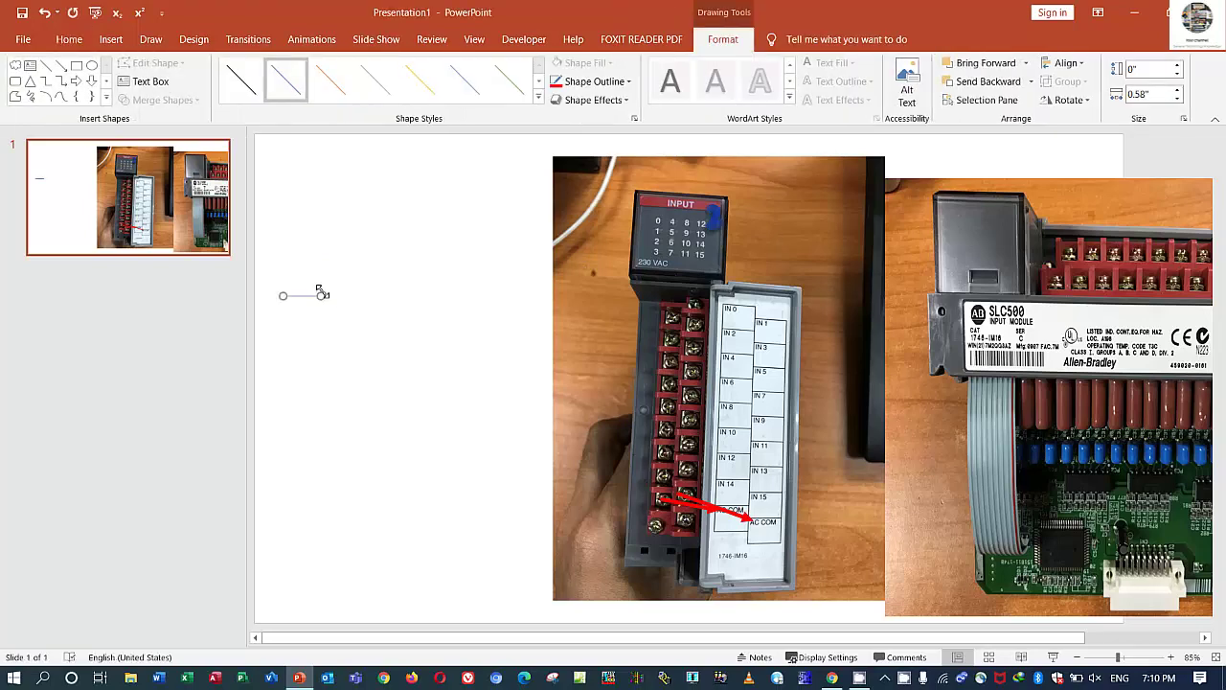
left_click(592, 82)
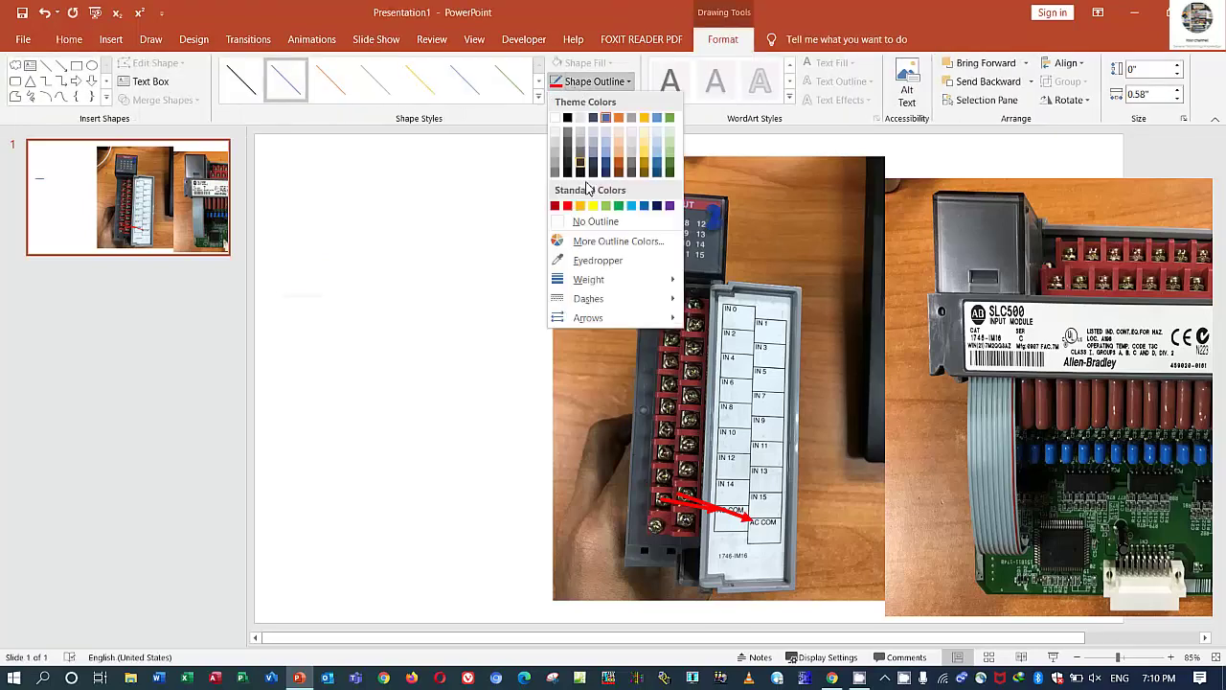
mouse_move(589, 279)
left_click(741, 397)
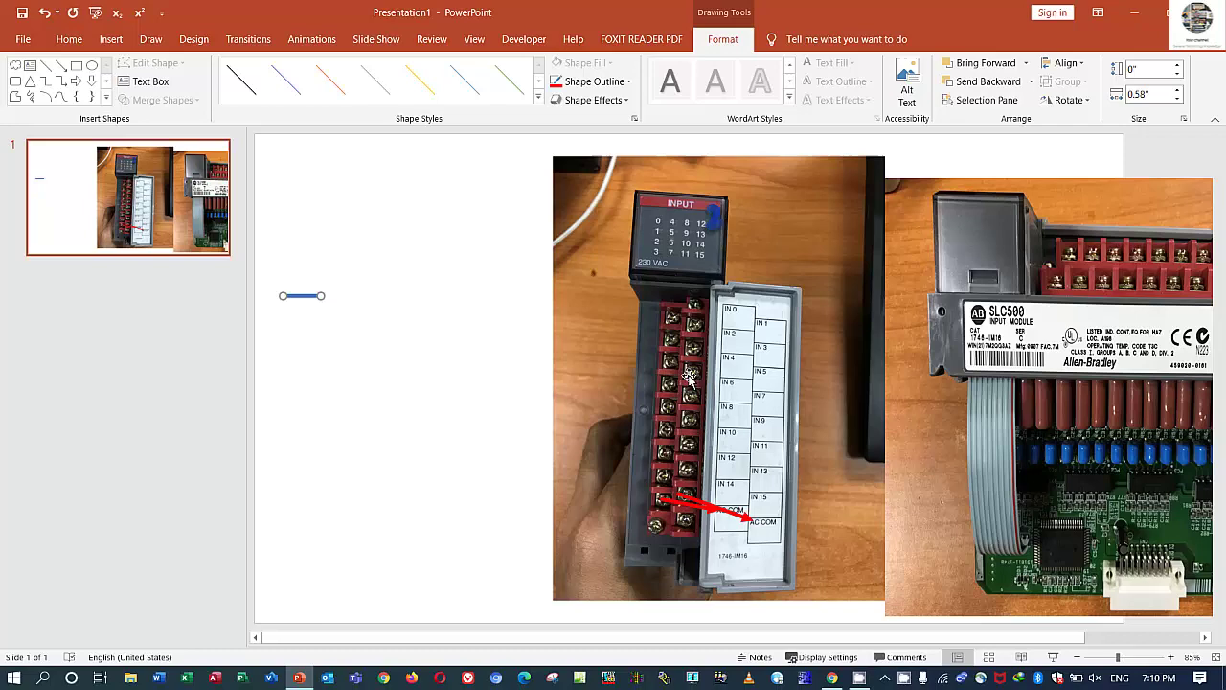
Duplicate the line and turn one copy into a vertical stem above the bar, forming the push-button symbol
left_click(325, 312)
mouse_move(320, 296)
left_mouse_down()
mouse_move(366, 298)
mouse_move(365, 278)
mouse_move(334, 285)
mouse_move(365, 249)
mouse_move(427, 246)
left_mouse_up()
left_click(362, 296, "shift")
left_click(419, 279)
left_click(331, 235)
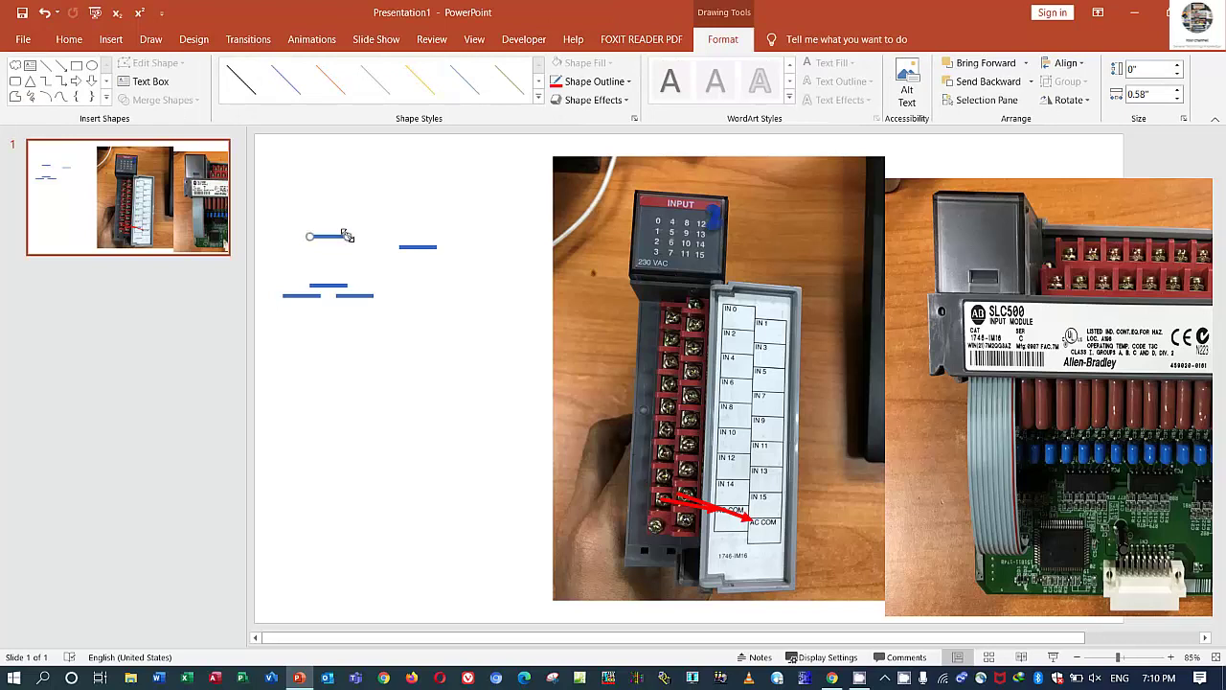
left_click_drag(347, 236, 332, 271)
left_click(309, 220)
left_click(346, 270)
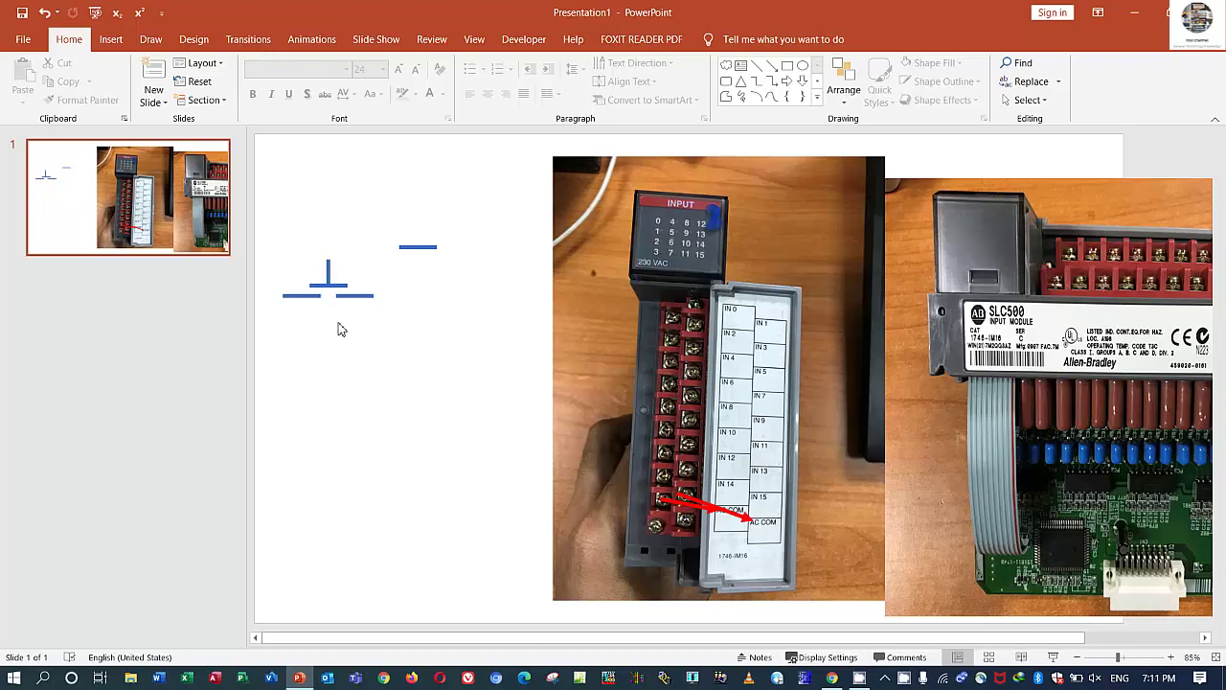
Add a 'start button' text box and move it just above the push-button symbol
left_click(726, 67)
left_click(302, 326)
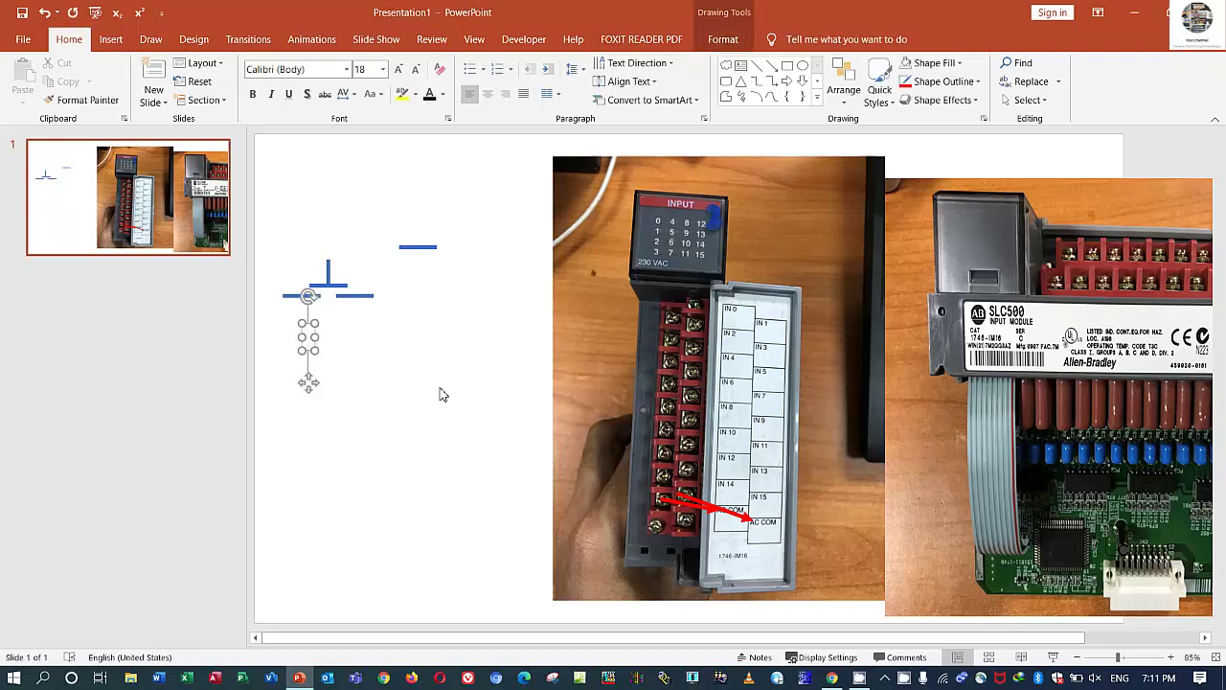
type("start")
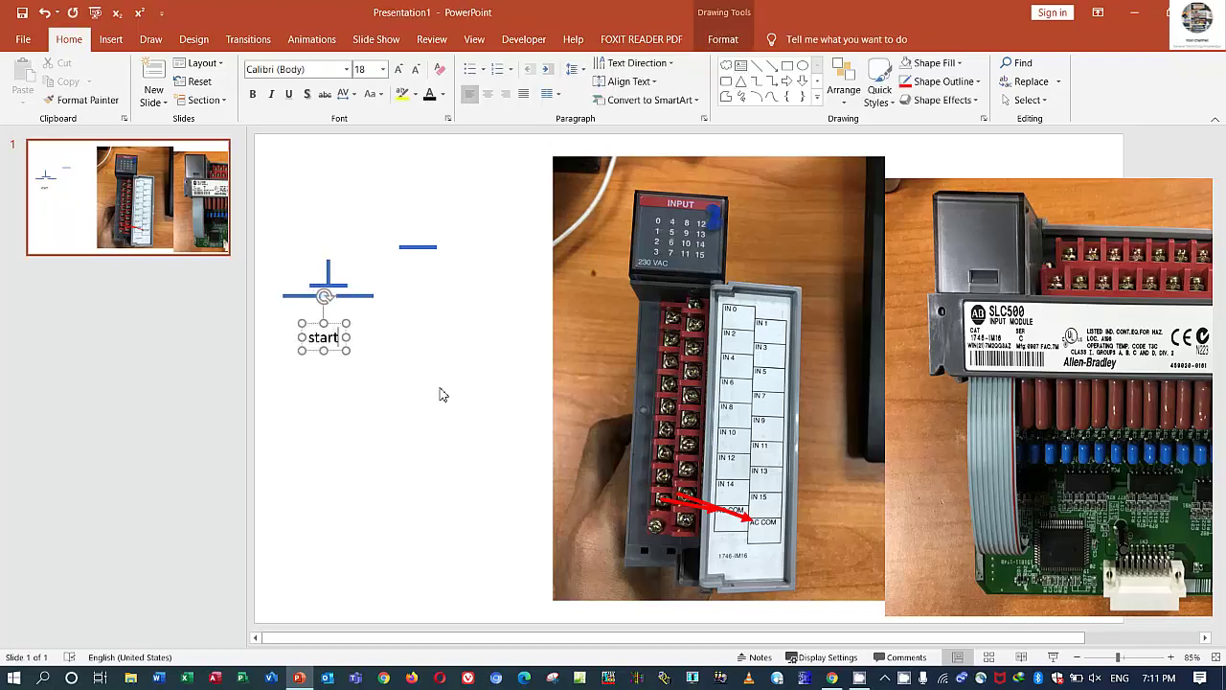
type(" button")
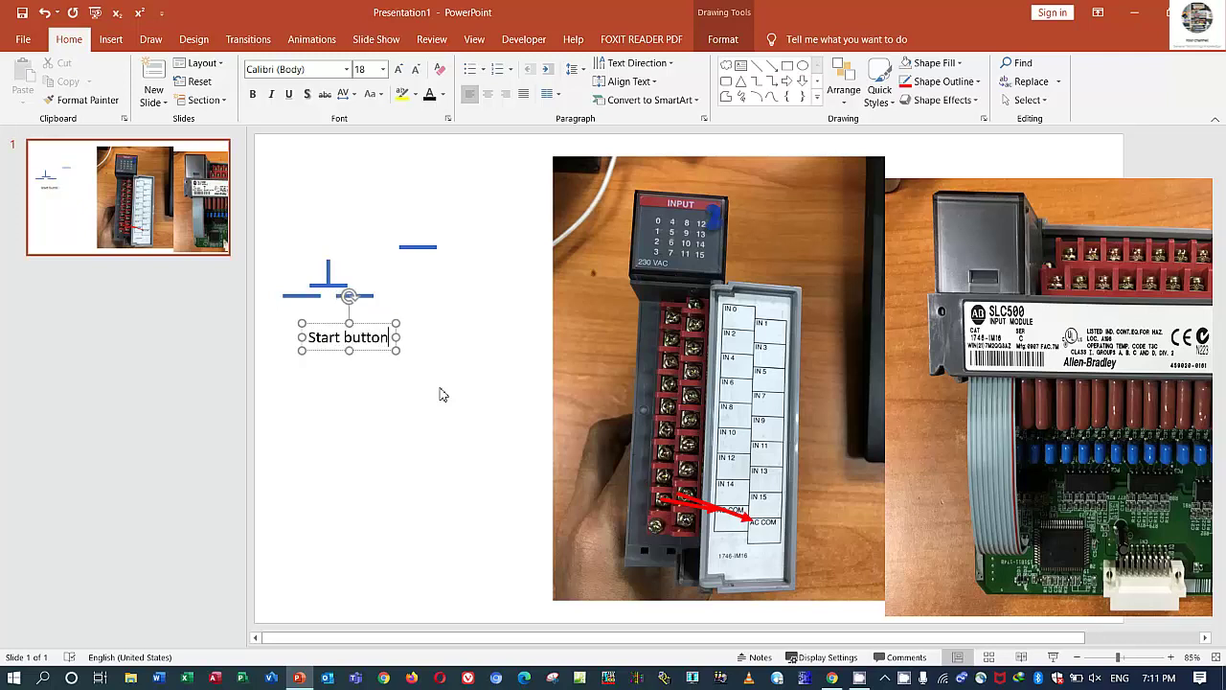
left_click(441, 395)
left_click(383, 357)
mouse_move(383, 357)
left_mouse_down()
mouse_move(357, 258)
mouse_move(463, 244)
left_mouse_up()
left_click(375, 355)
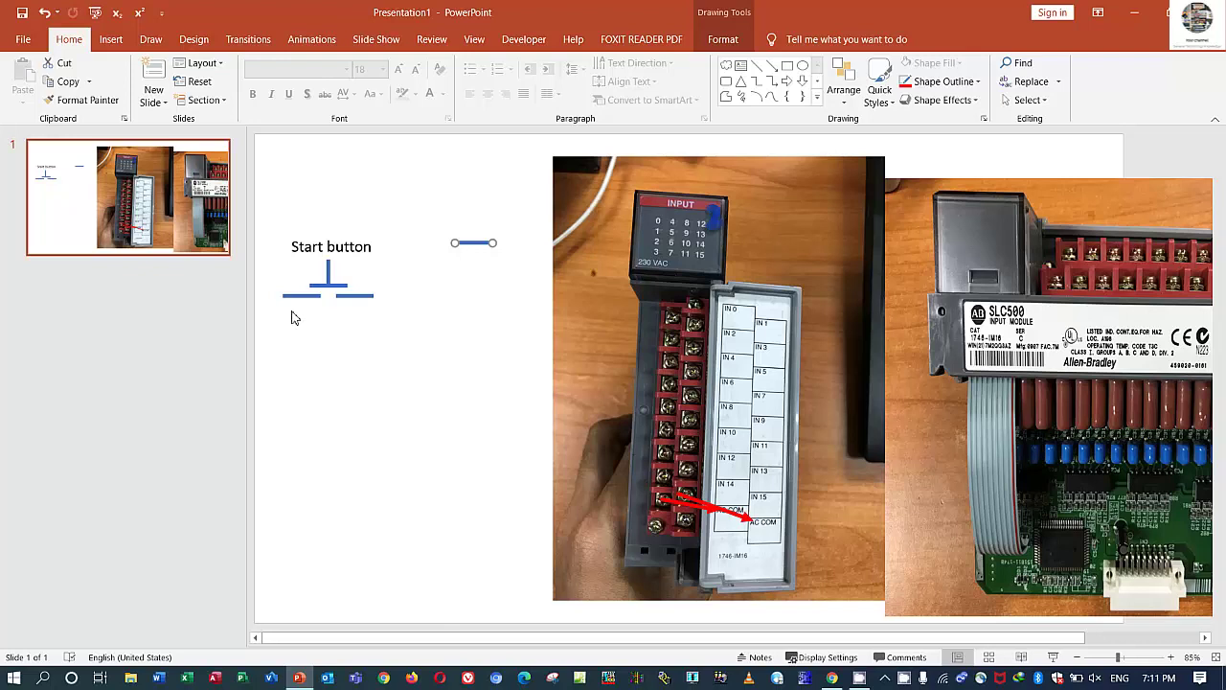
Draw a thick vertical wire running up from the left contact
left_click(756, 65)
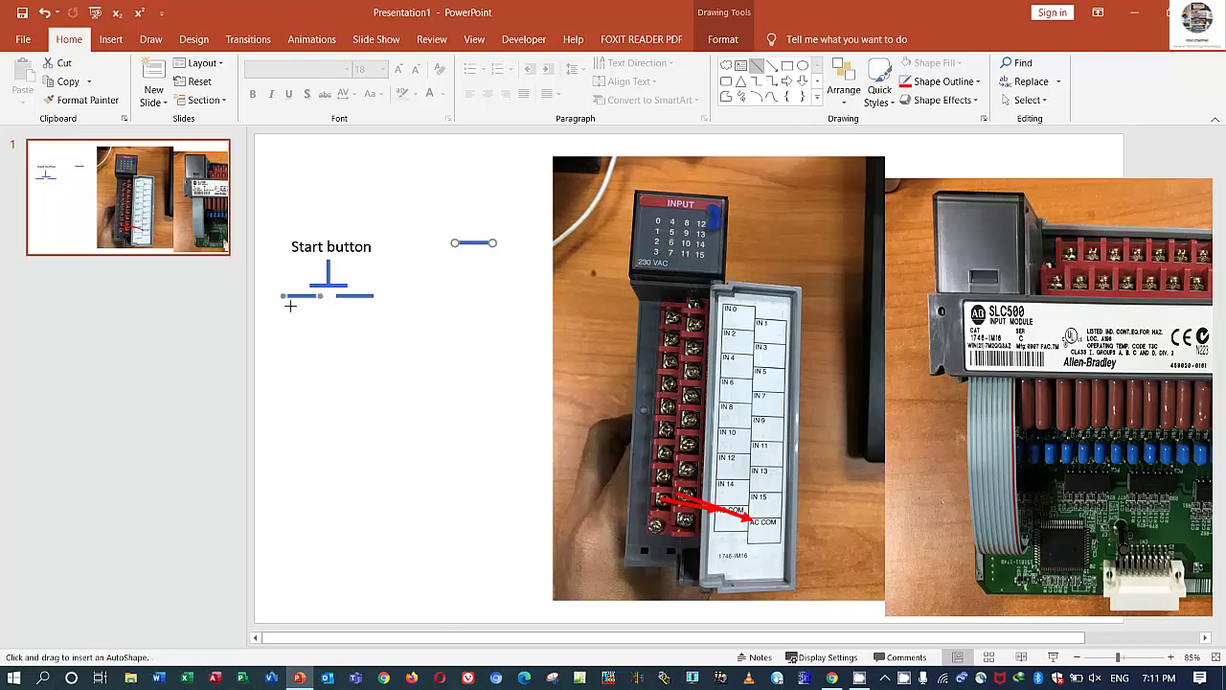
left_click_drag(284, 296, 283, 183)
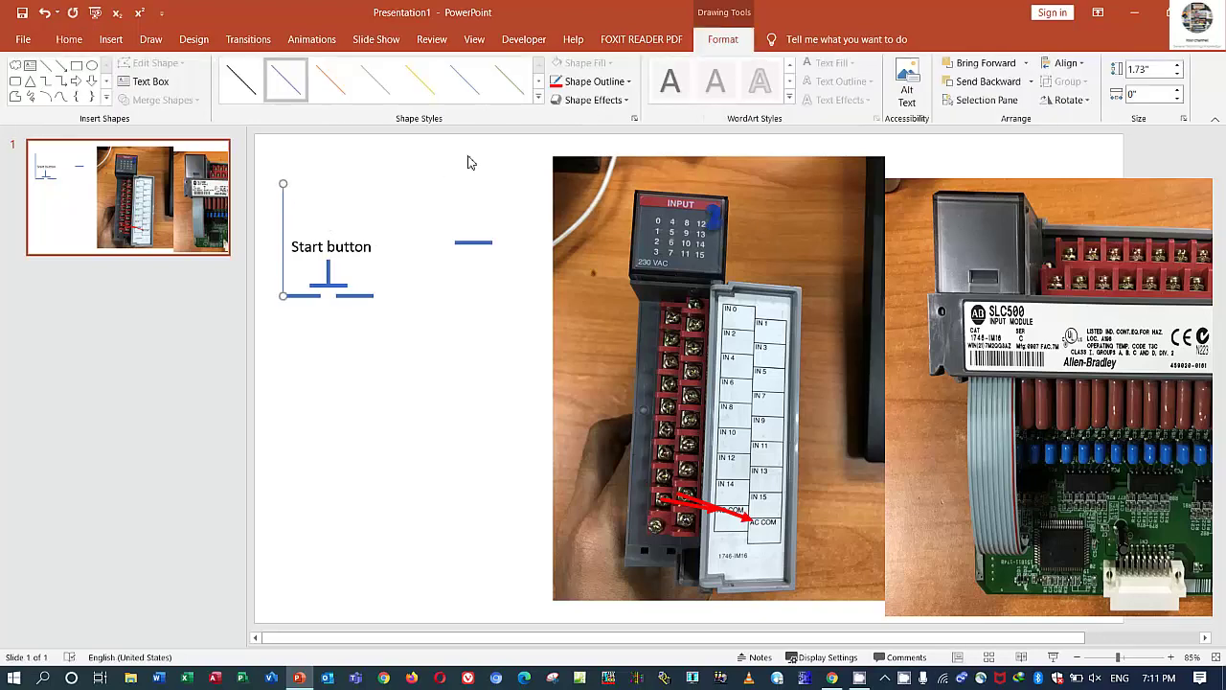
left_click(594, 81)
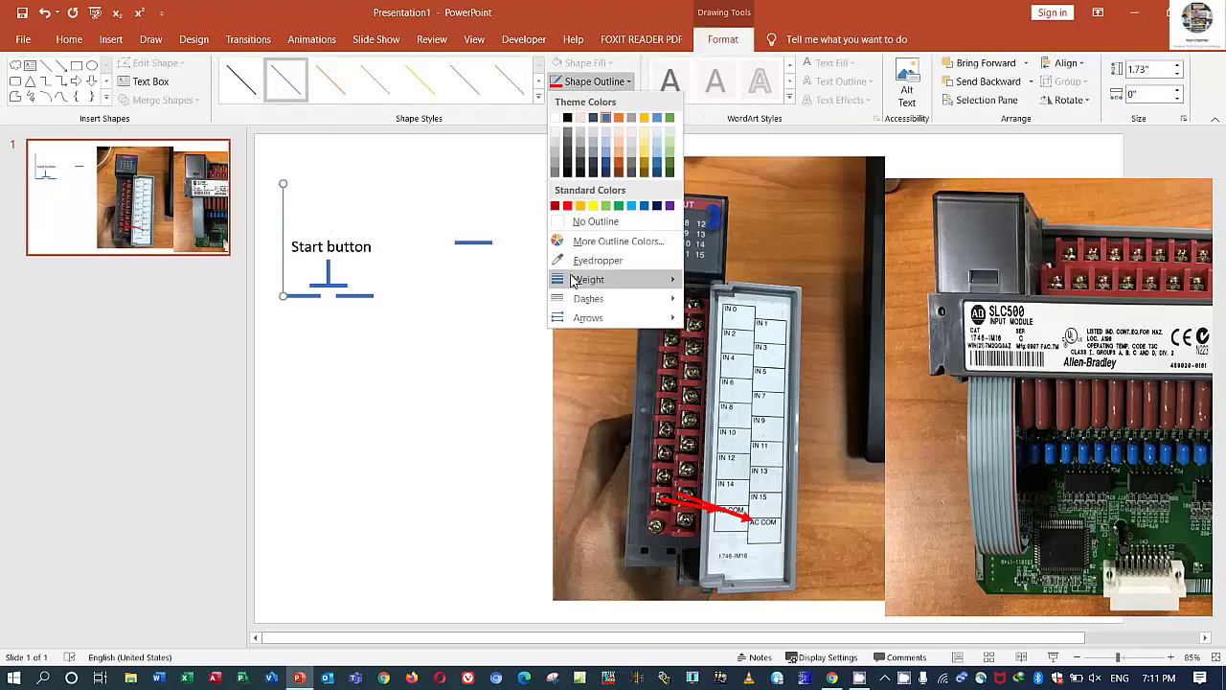
mouse_move(575, 279)
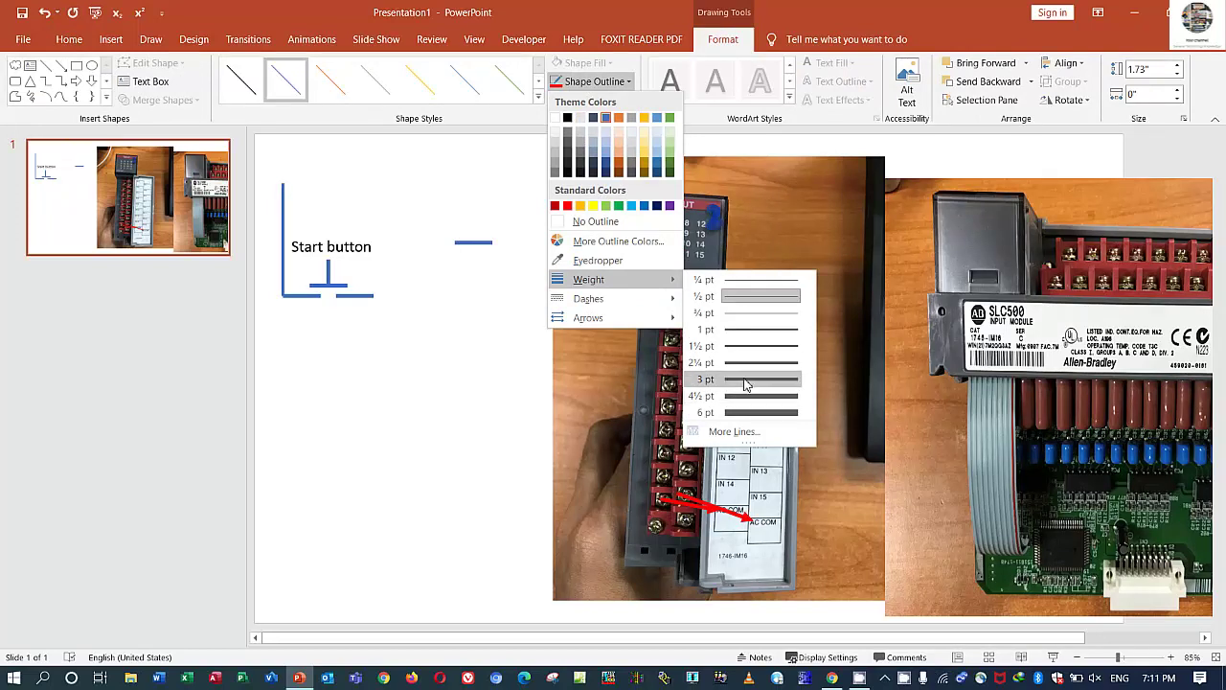
left_click(743, 394)
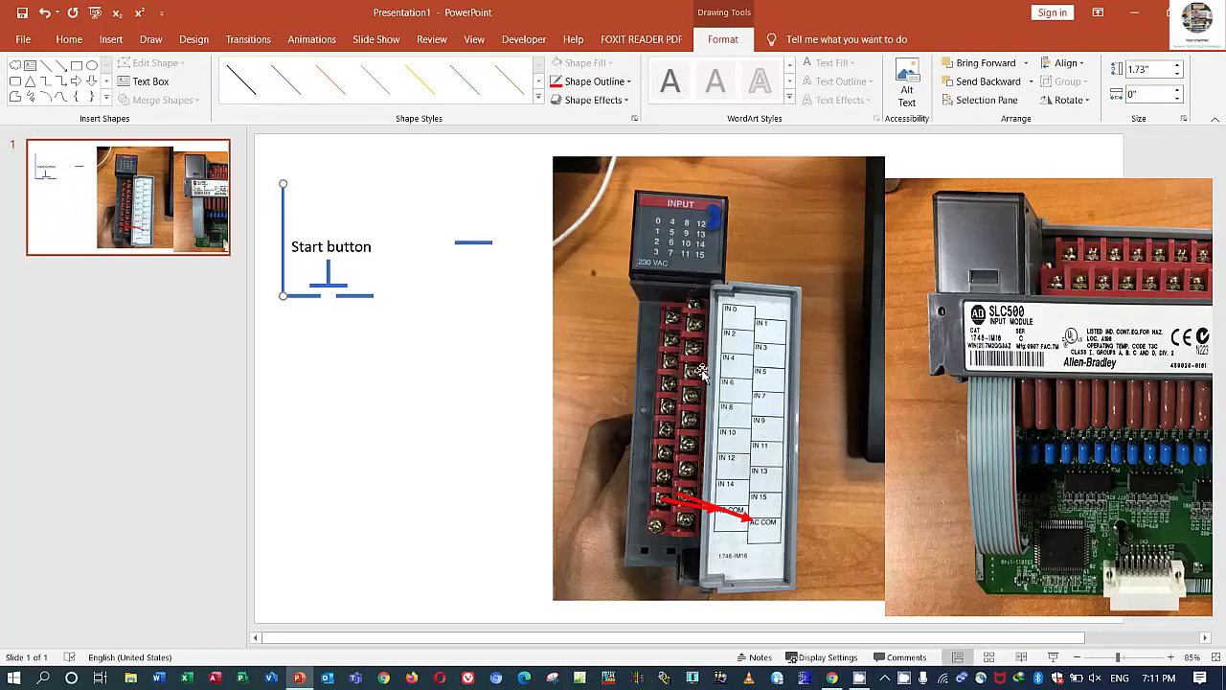
left_click(399, 376)
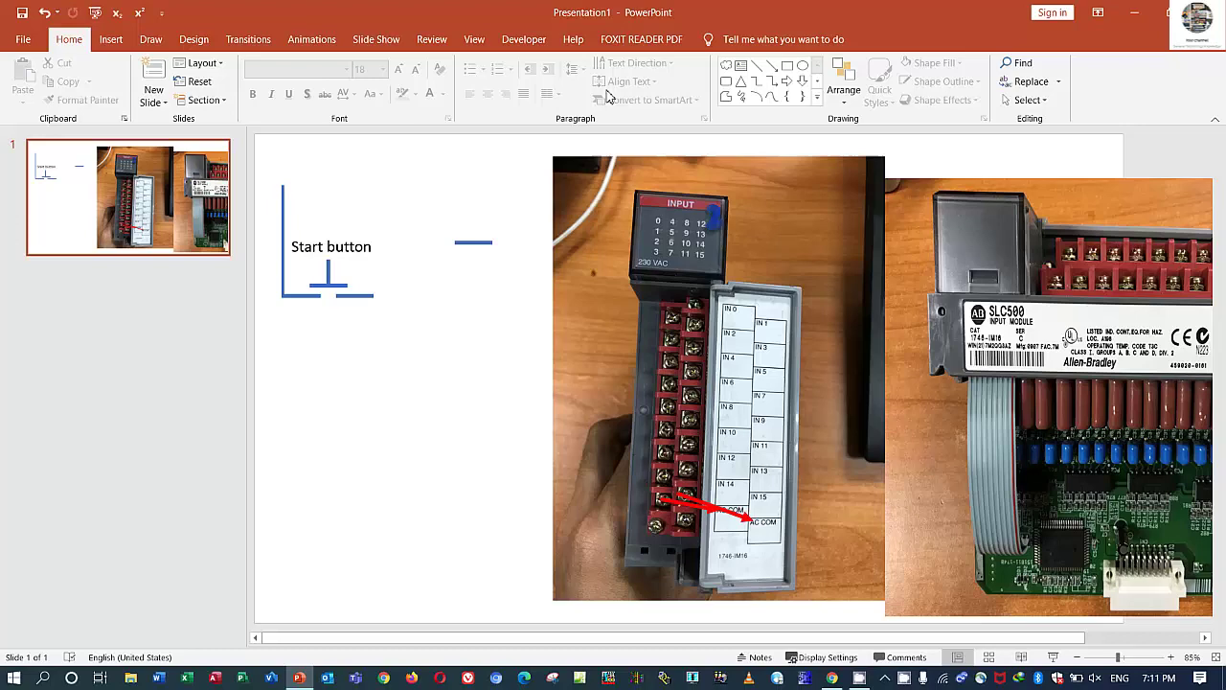
Copy the Start button label, change it to 'L1', and place it atop the vertical wire
left_click(361, 246)
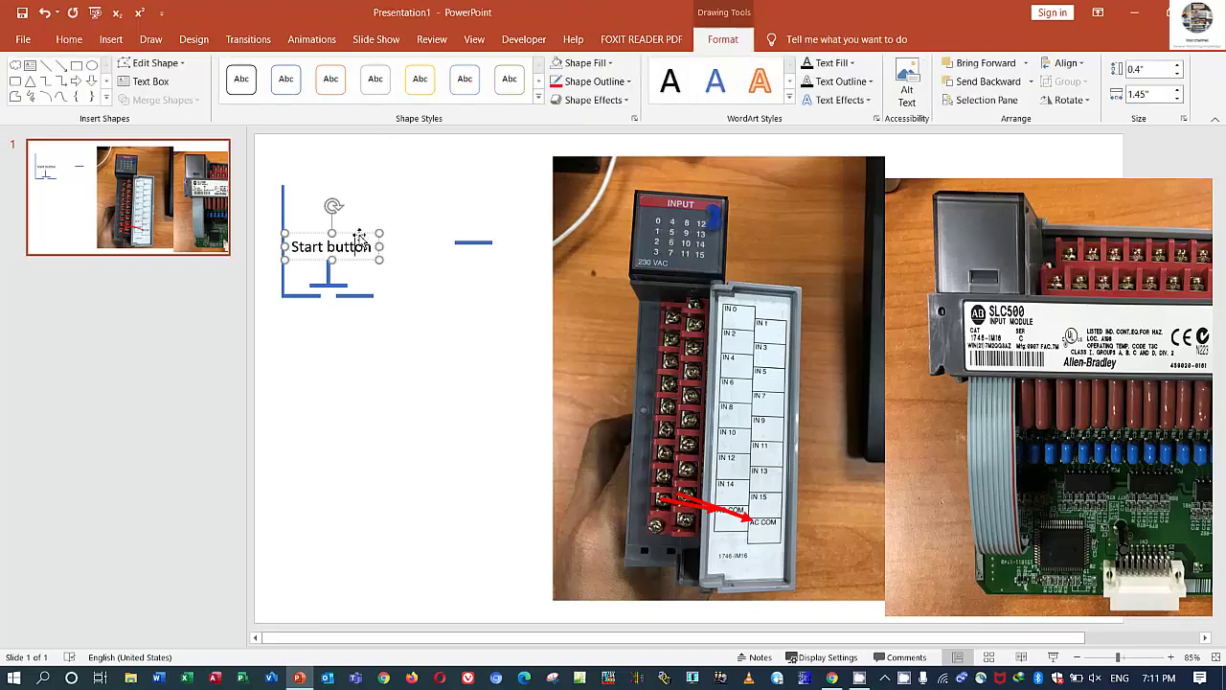
left_click_drag(359, 238, 232, 174)
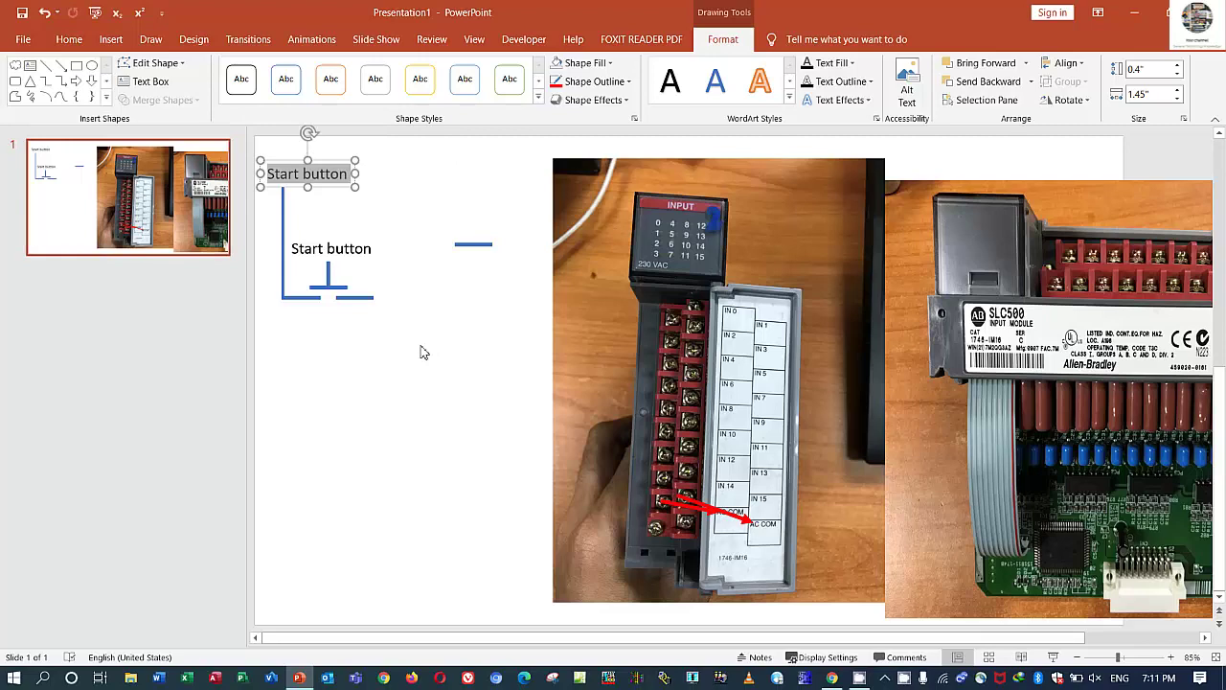
key("BackSpace")
type("L1")
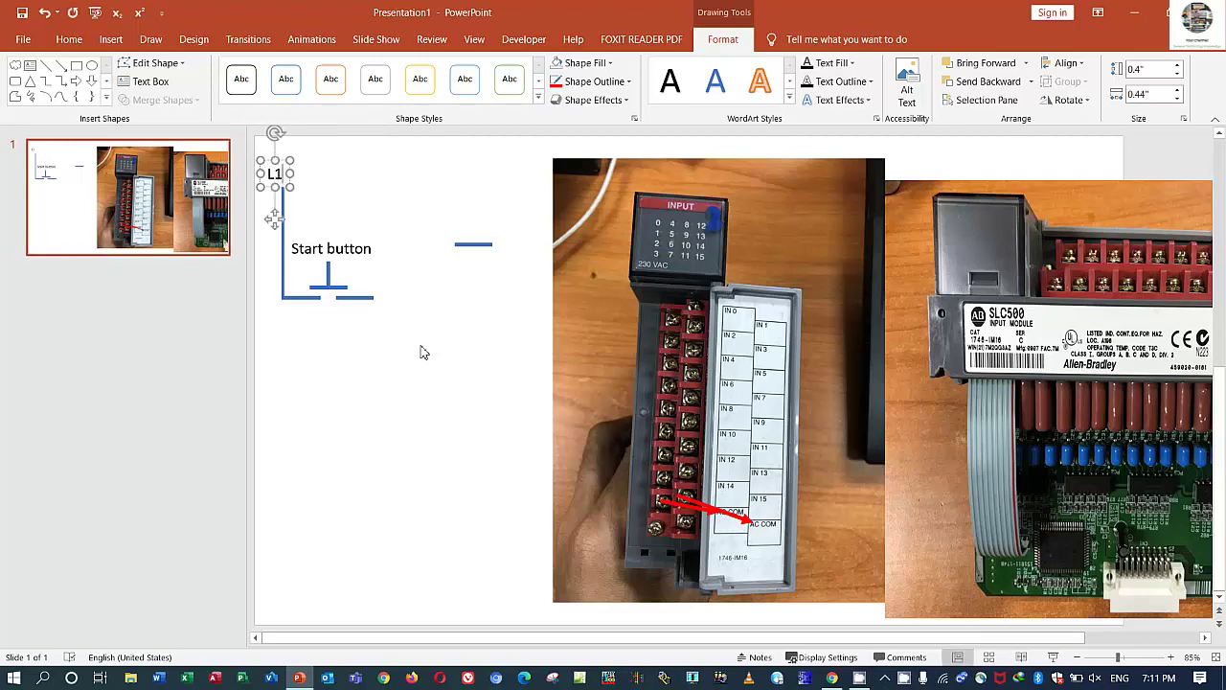
left_click(337, 186)
left_click(287, 181)
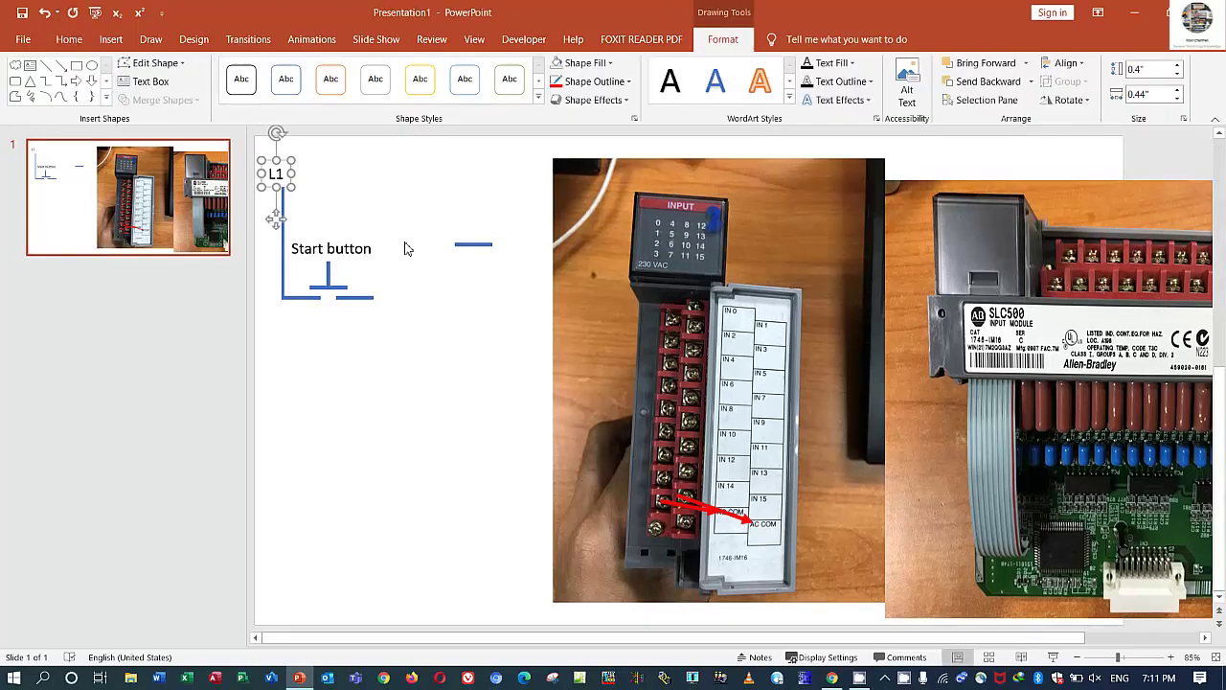
left_click_drag(275, 219, 280, 222)
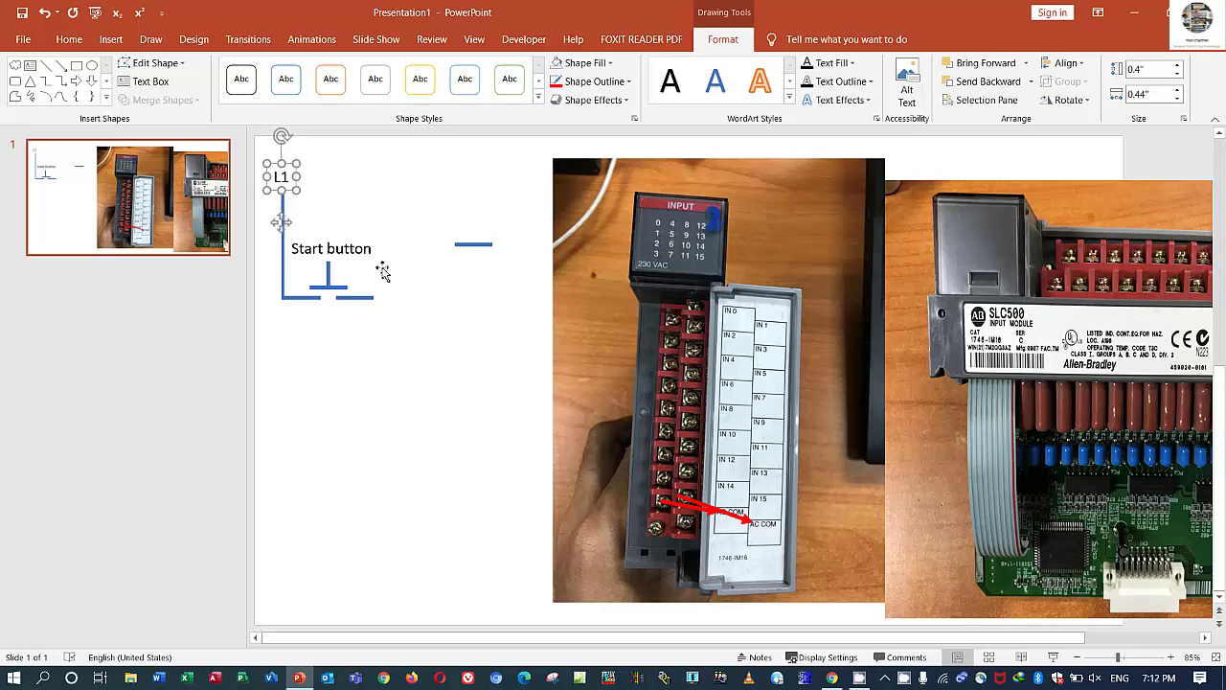
left_click(392, 342)
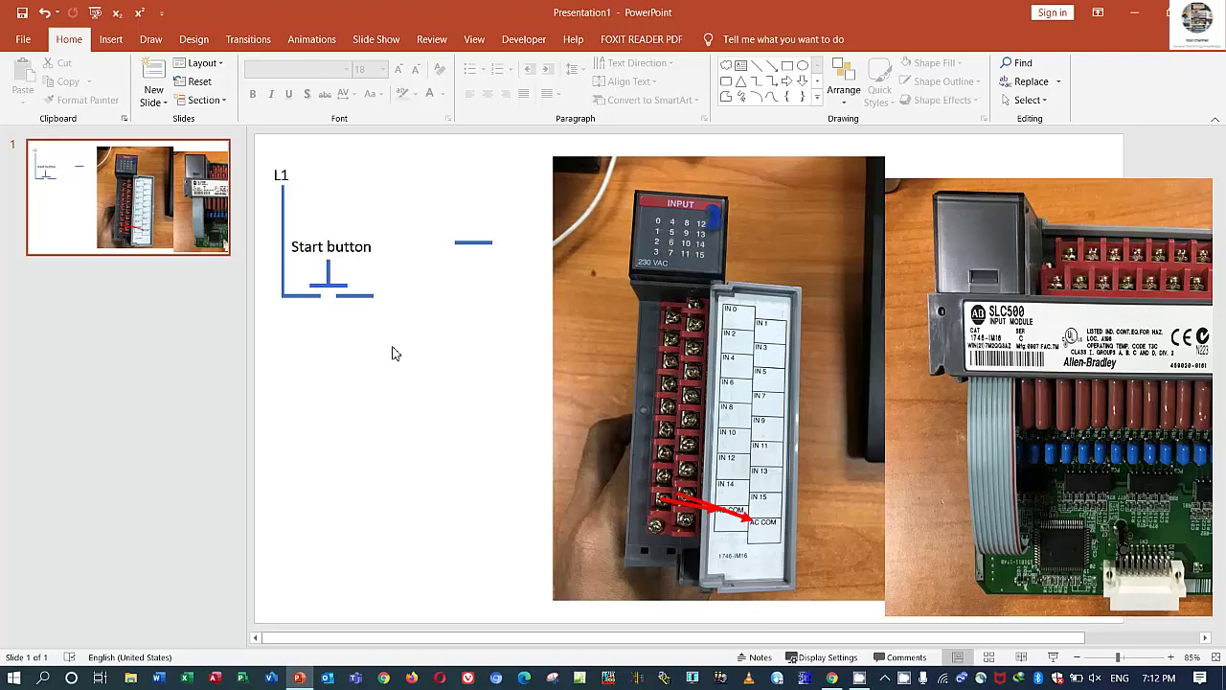
Nudge the whole L1 ladder drawing two steps to the right
mouse_move(456, 351)
left_mouse_down()
mouse_move(403, 335)
mouse_move(257, 160)
left_mouse_up()
key("Right")
key("Right")
key("Right")
key("Right")
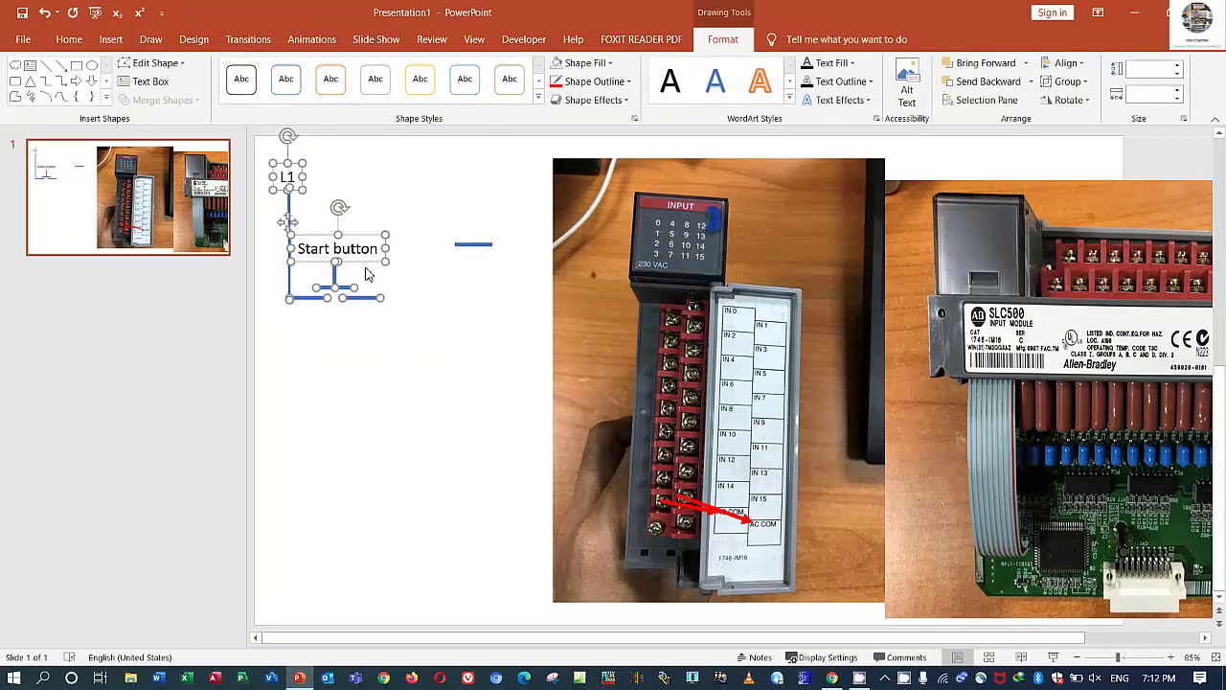
key("Right")
key("Right")
key("Right")
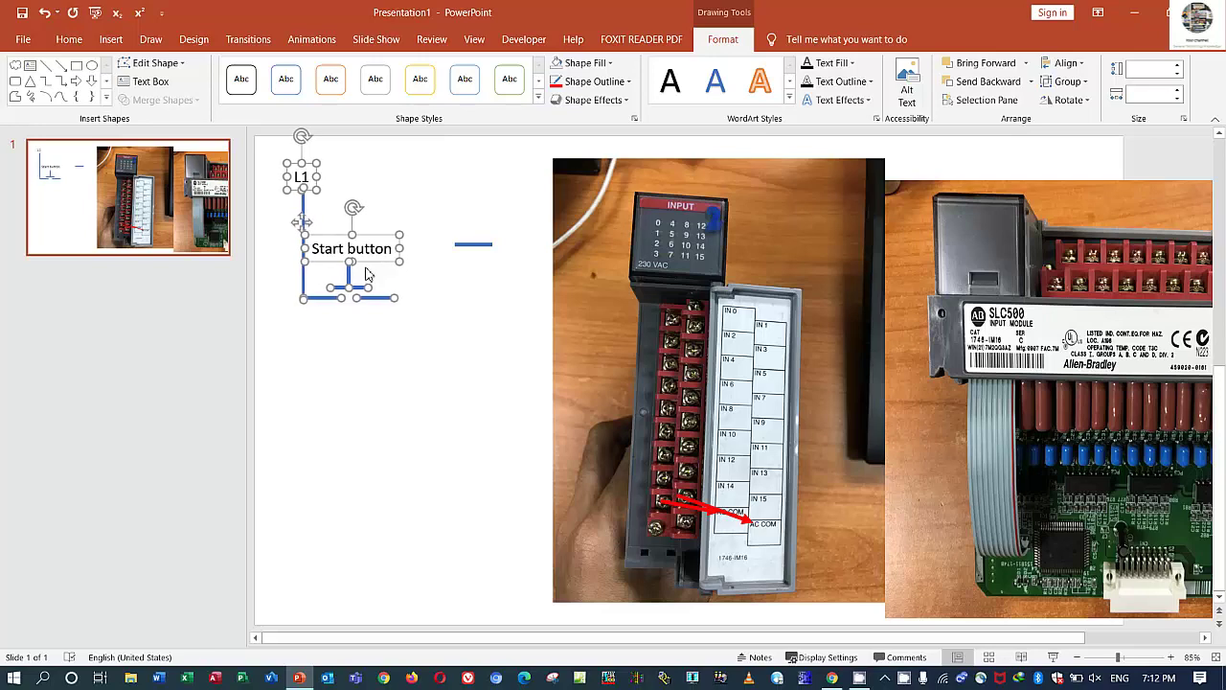
left_click(392, 373)
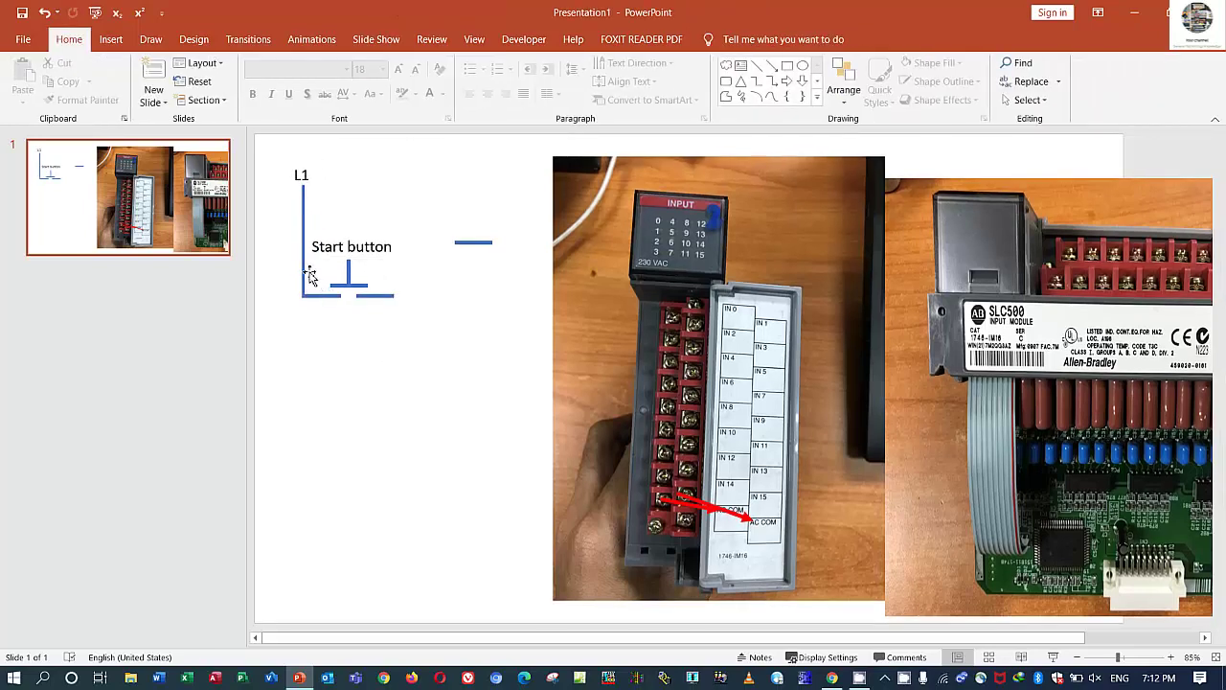
Copy the vertical line to its left as the blue N line and recolour the L1 line red
left_click_drag(307, 272, 285, 272)
left_click(365, 391)
left_click(312, 182)
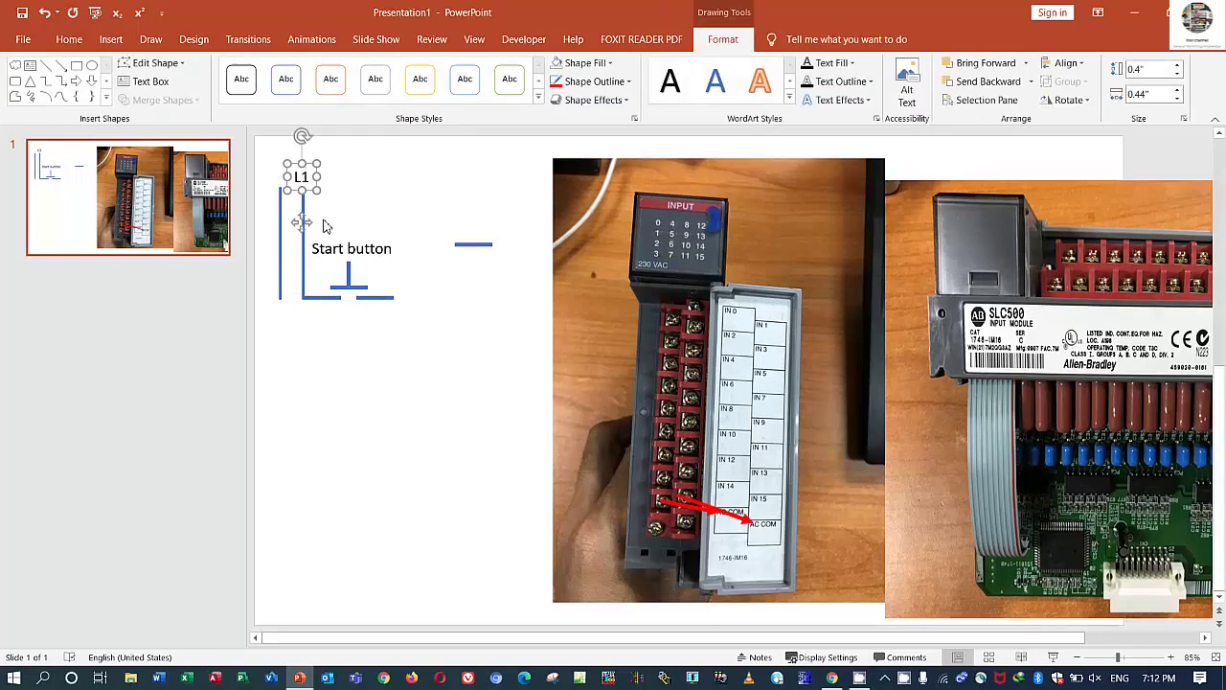
left_click(321, 228)
left_click(303, 263)
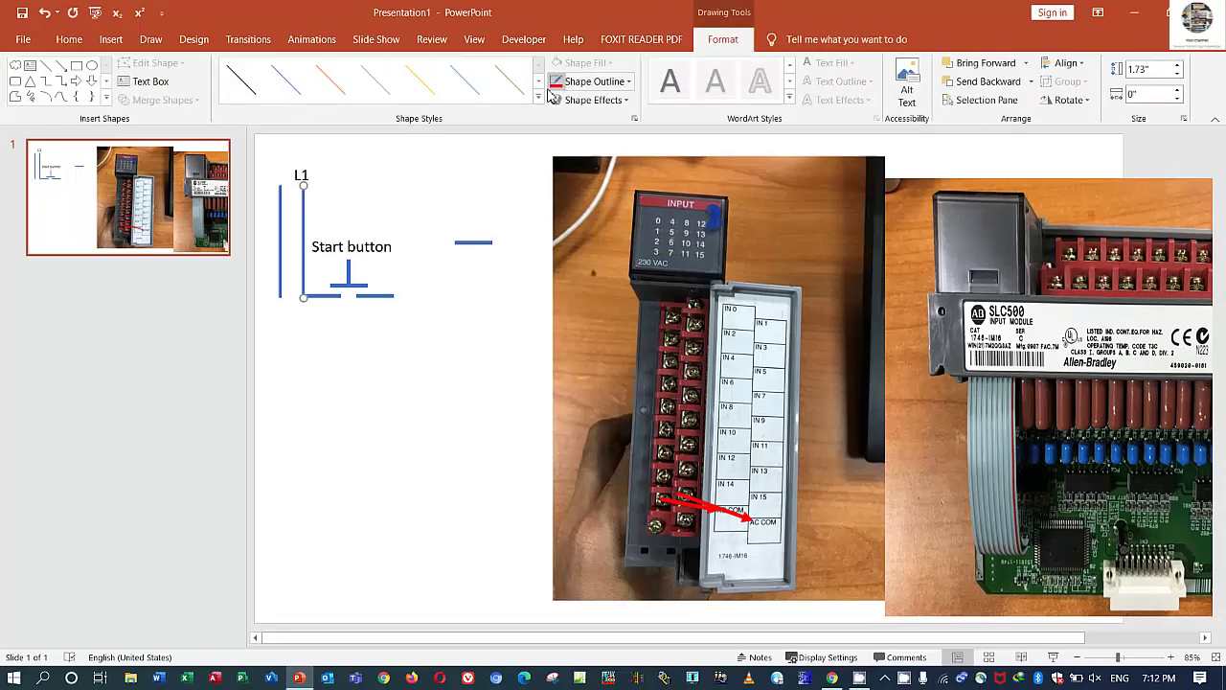
left_click(555, 82)
left_click(403, 185)
Copy the L1 label over the blue line and change its text to N
left_click(305, 176)
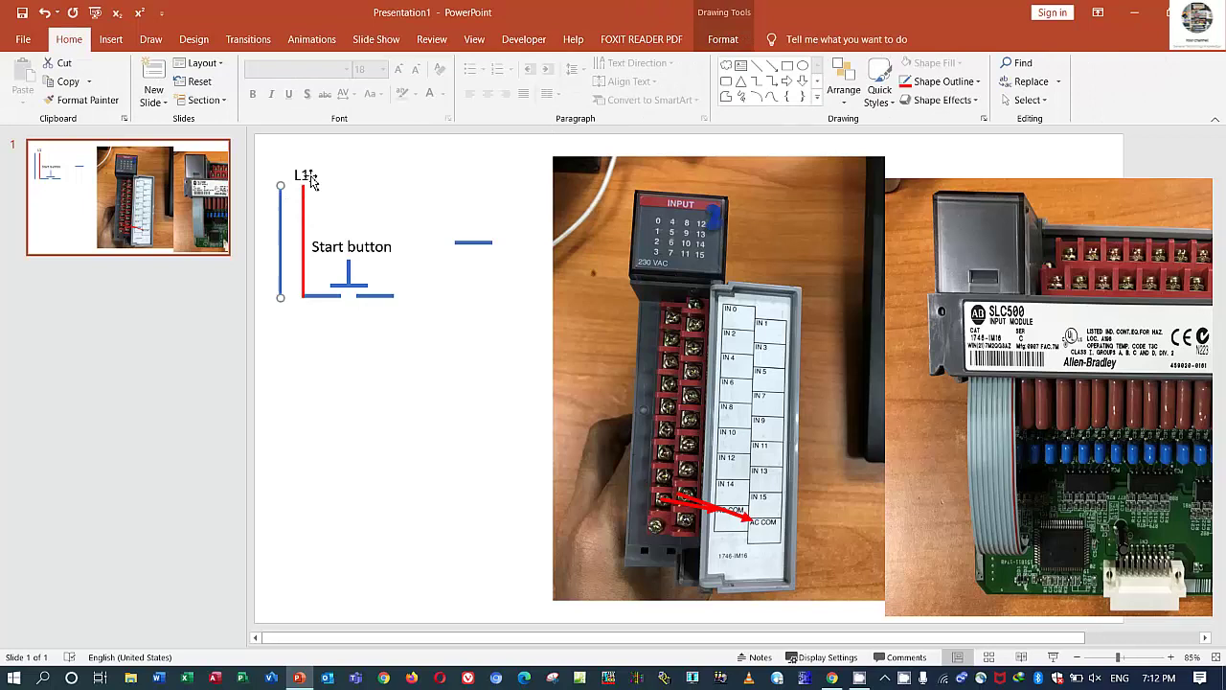
left_click_drag(315, 170, 301, 173)
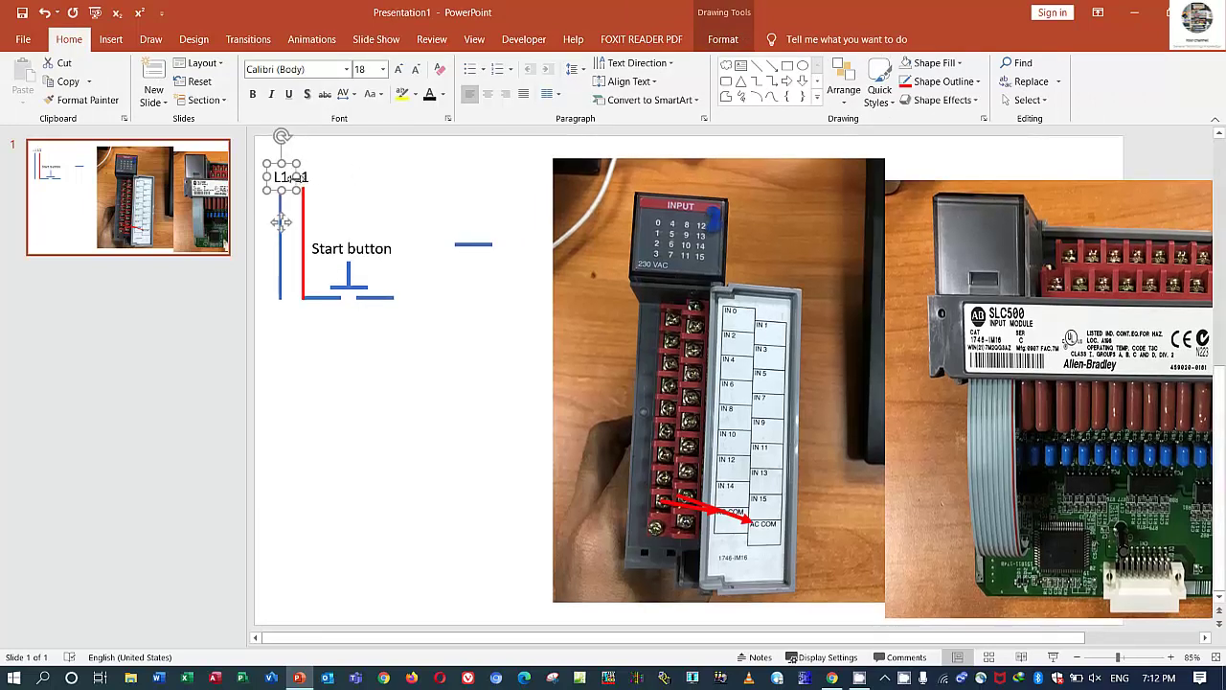
left_click(289, 176)
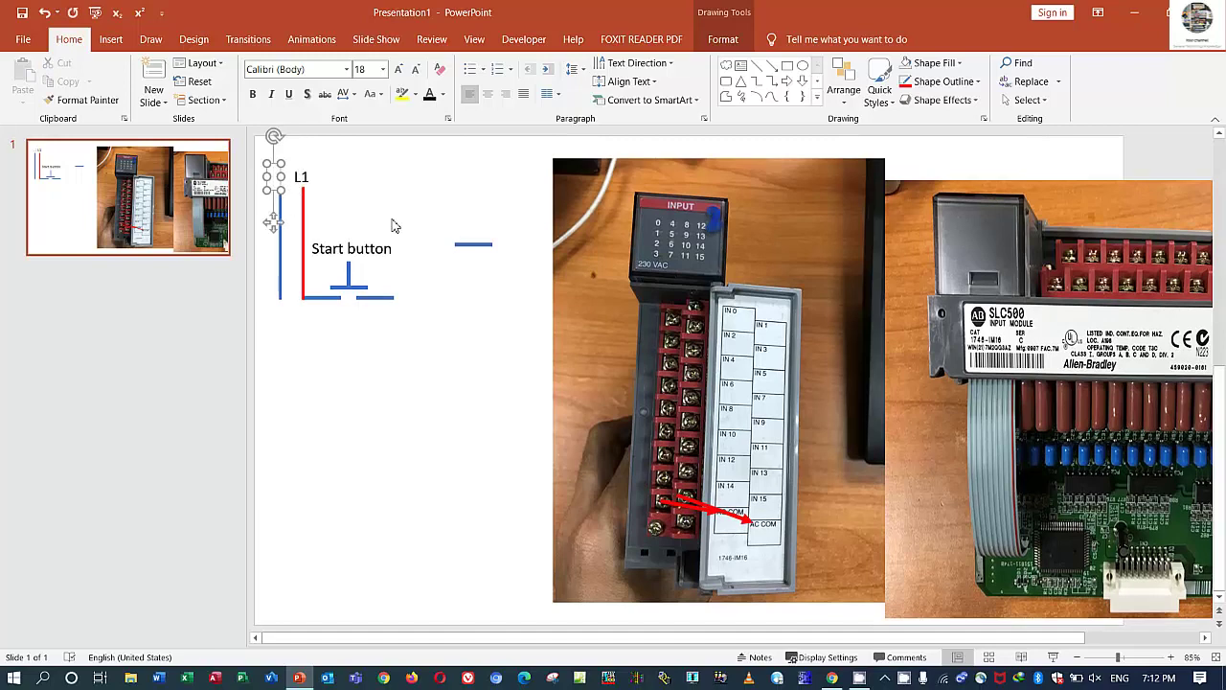
type("N")
left_click(375, 342)
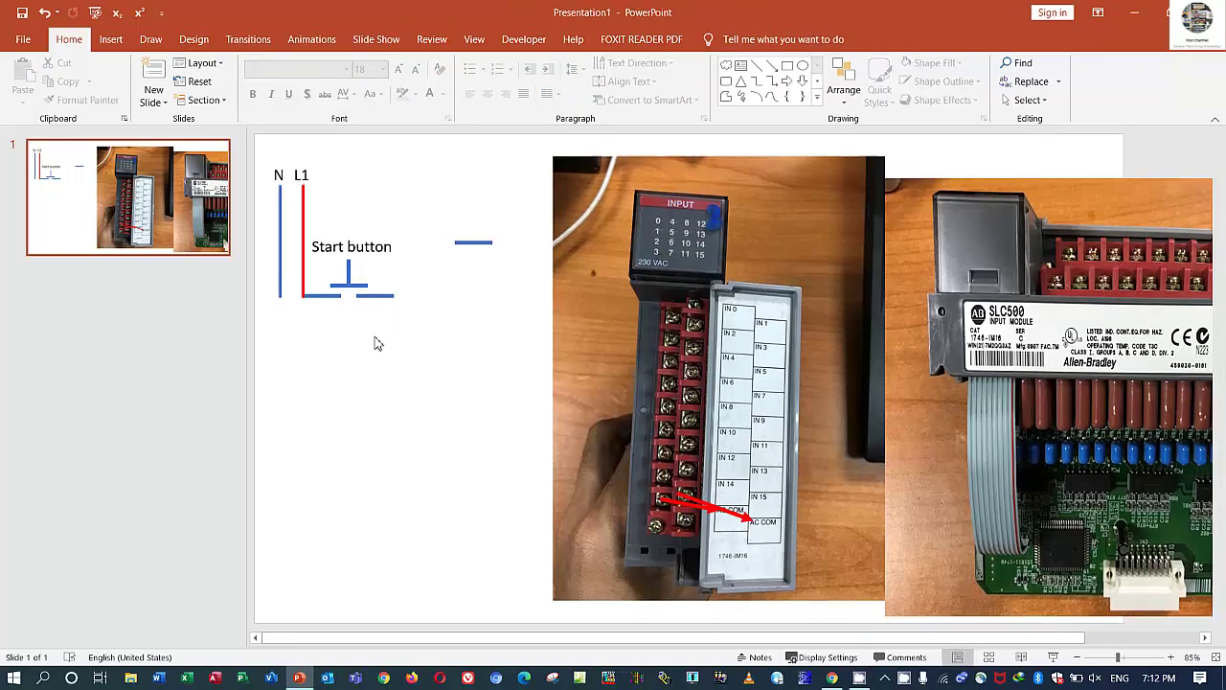
Delete the red arrow from the module photo
left_click(748, 519)
key("Delete")
key("ctrl+z")
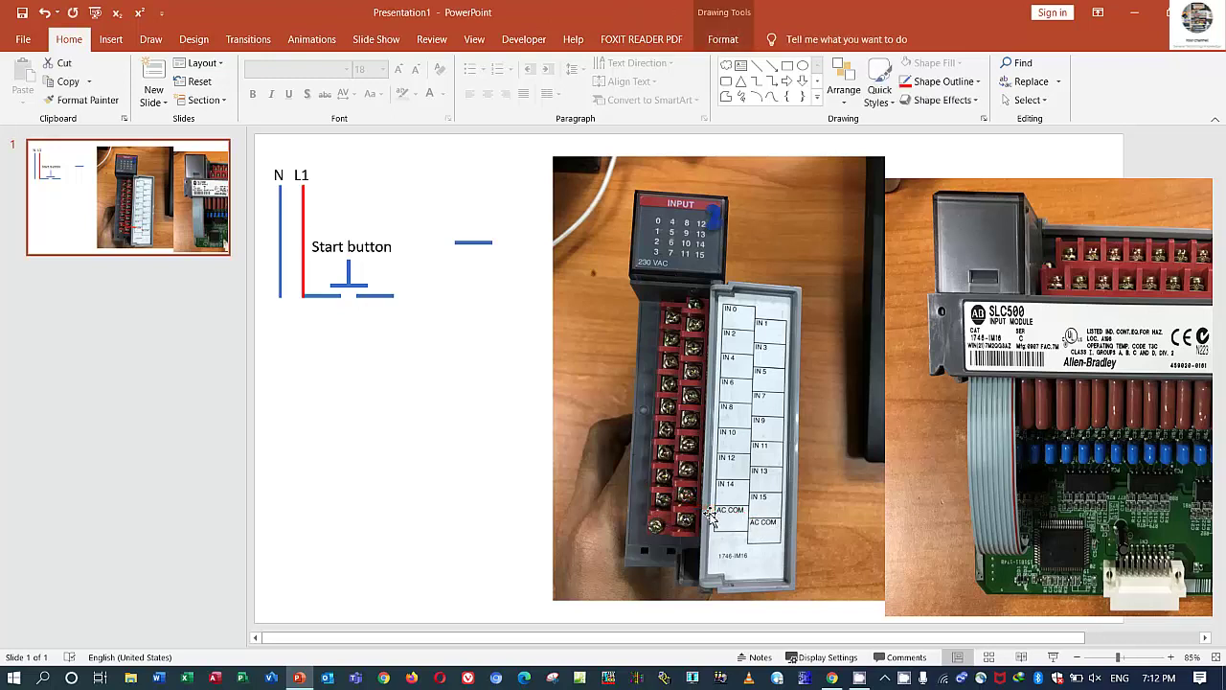
key("Delete")
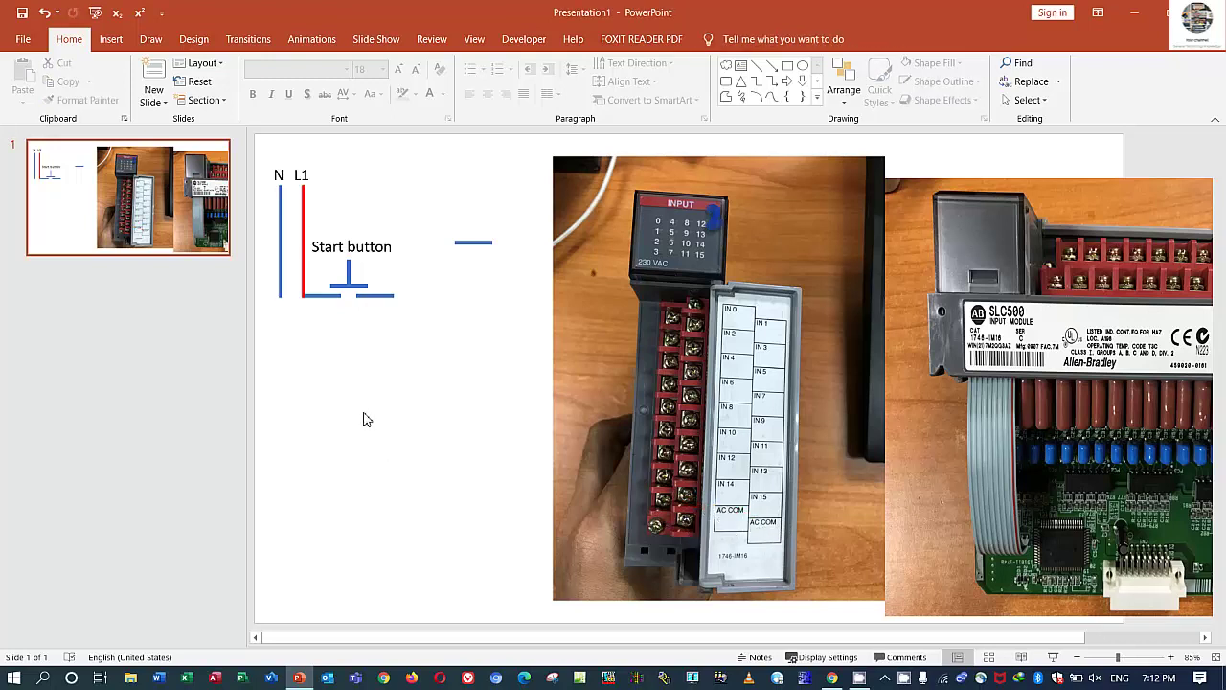
left_click(757, 83)
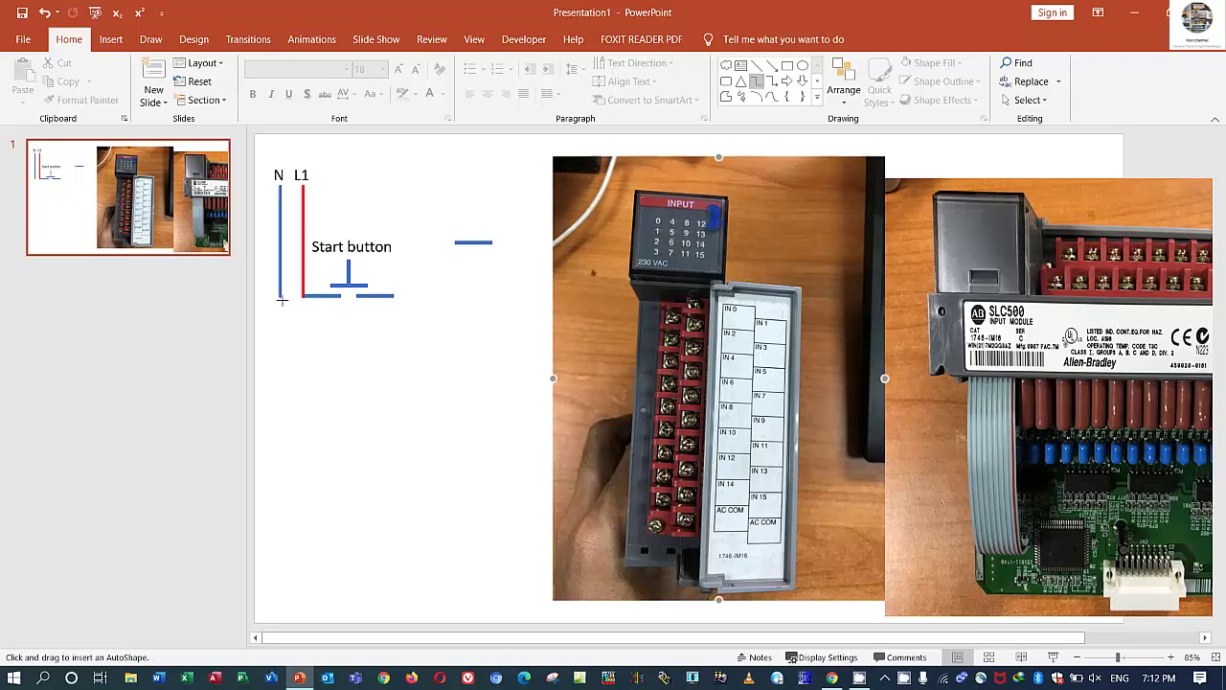
Elbow-wire the N line's bottom to the module photo, then cap the Start button with the short bar
left_click_drag(280, 299, 659, 500)
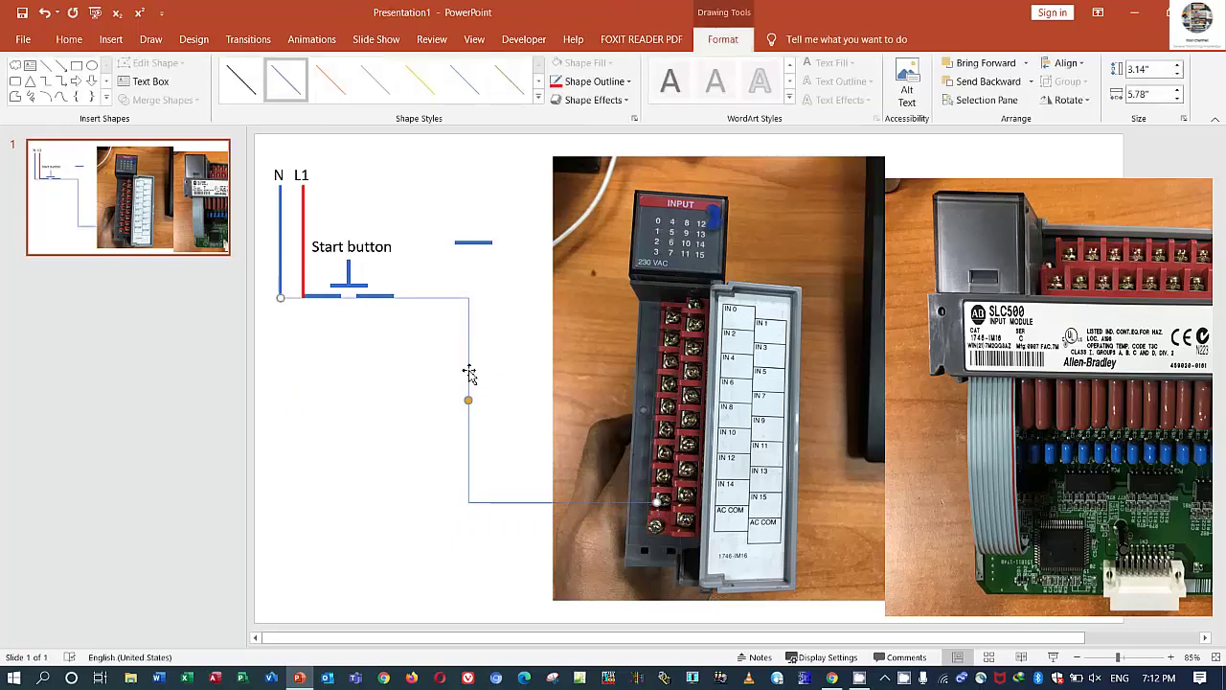
left_click_drag(469, 403, 281, 438)
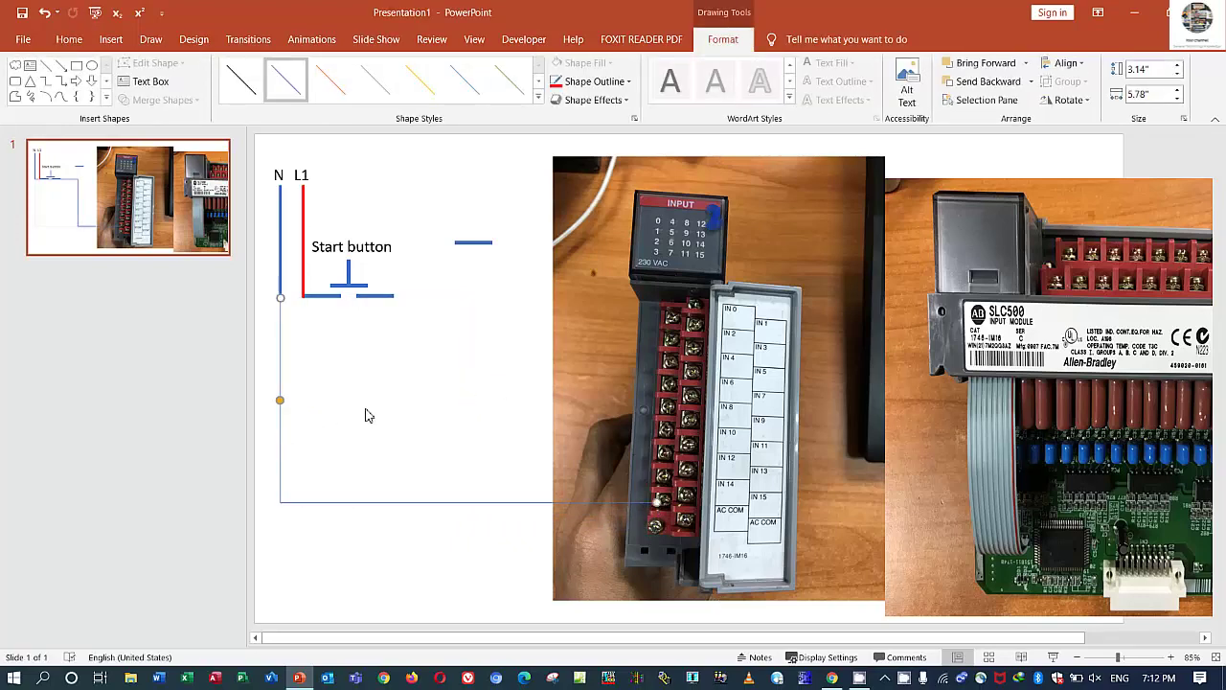
left_click(378, 406)
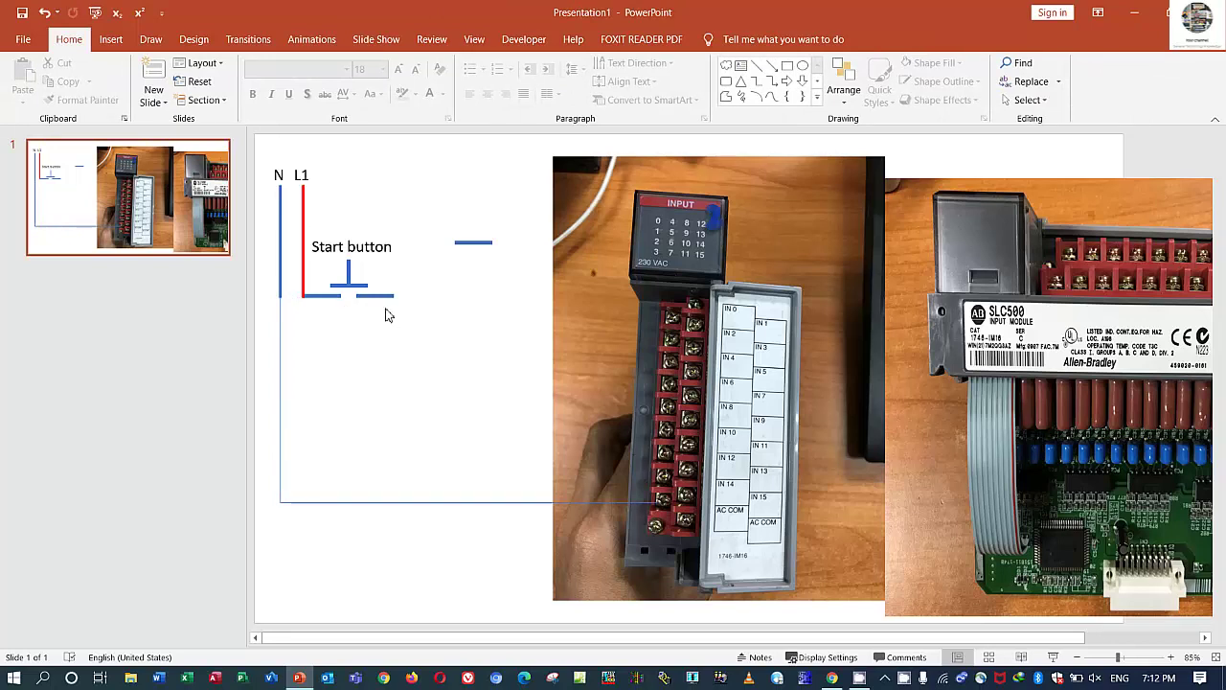
mouse_move(467, 251)
left_mouse_down()
mouse_move(460, 263)
mouse_move(421, 237)
mouse_move(350, 261)
left_mouse_up()
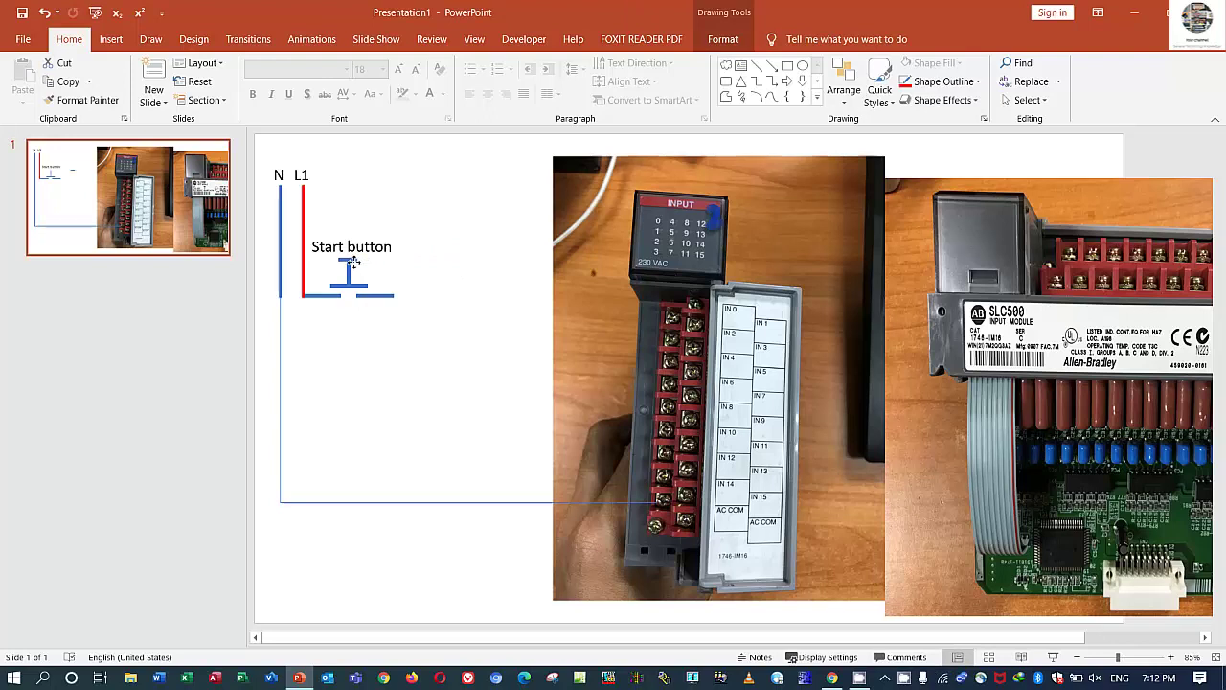
left_click(486, 329)
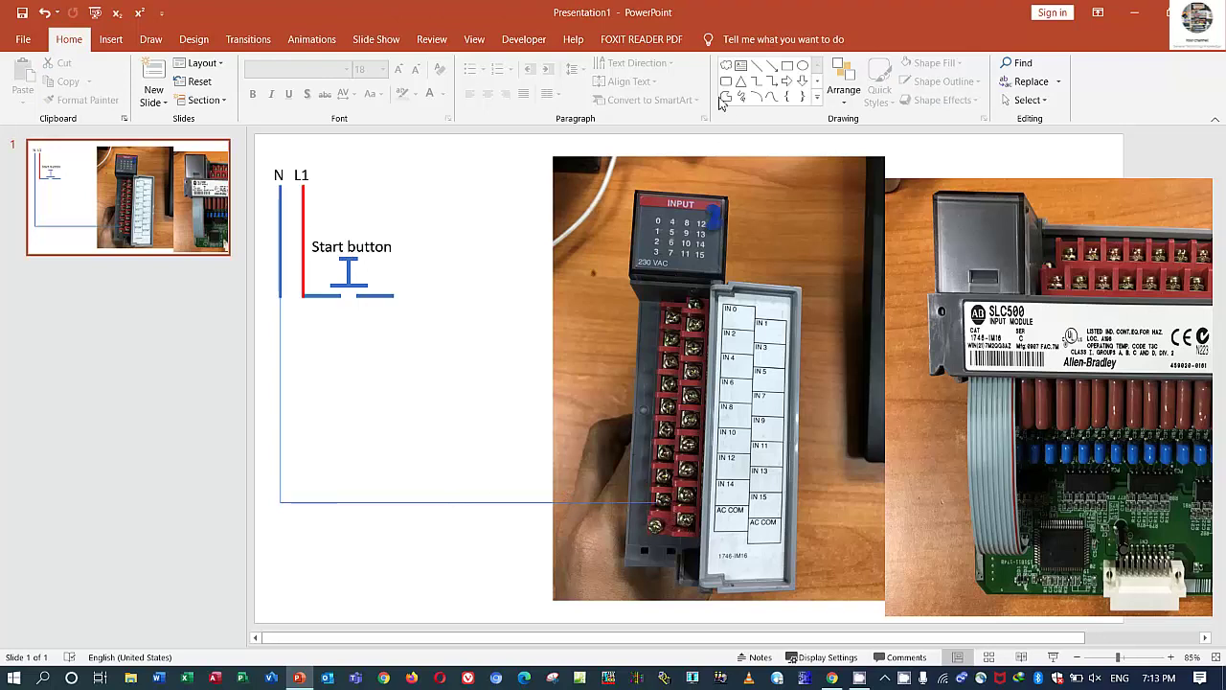
left_click(758, 83)
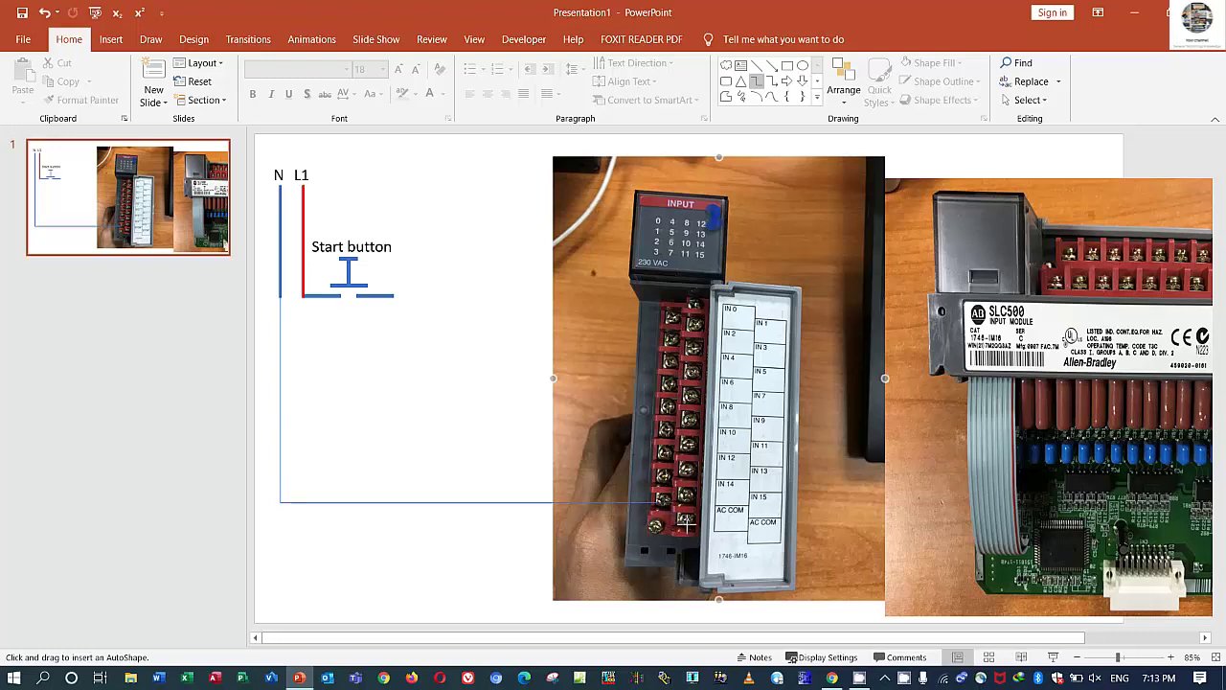
left_click_drag(687, 524, 682, 518)
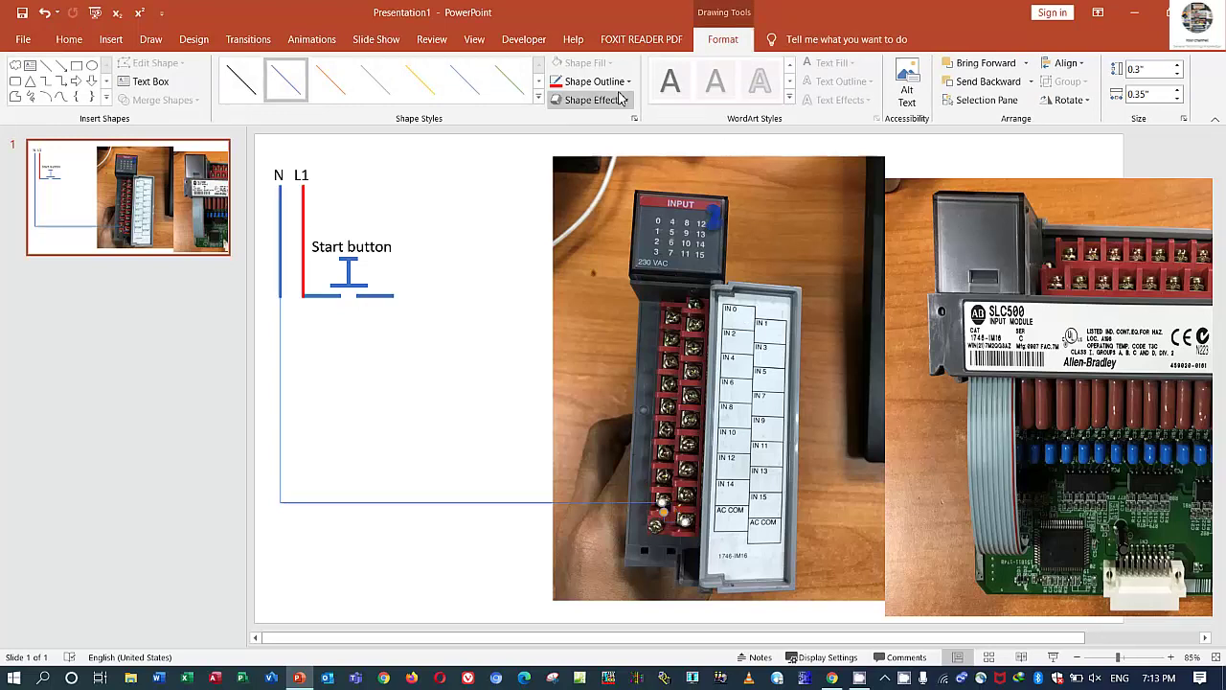
left_click(586, 83)
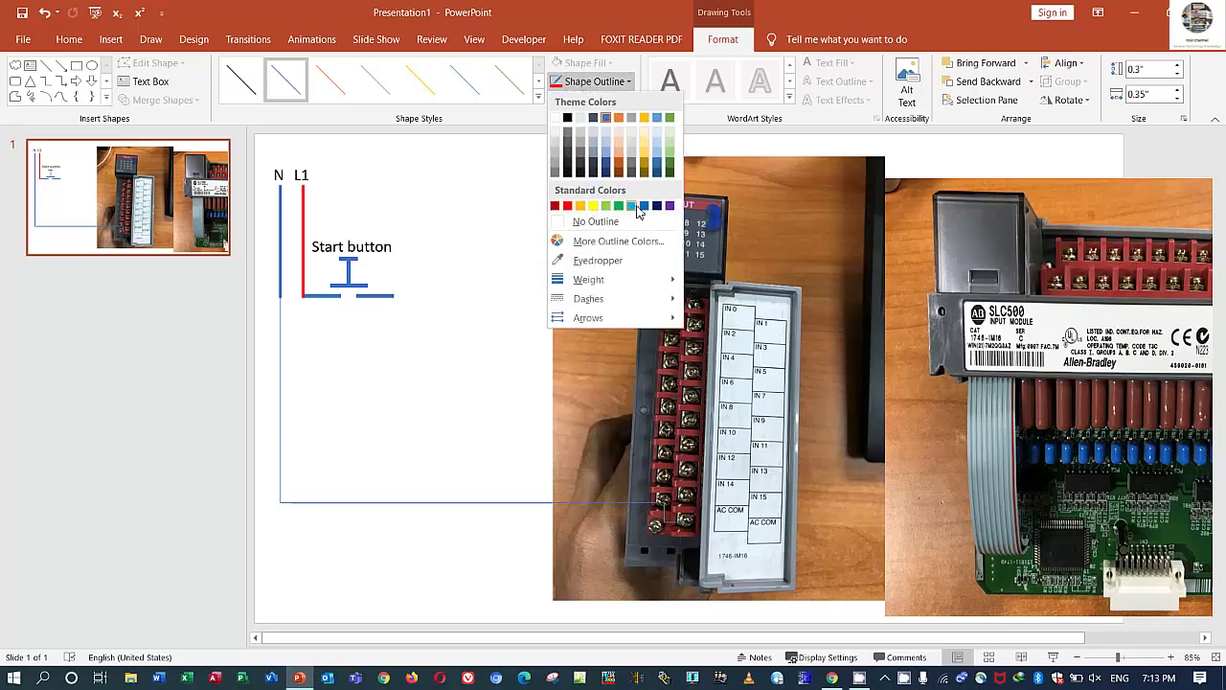
mouse_move(638, 280)
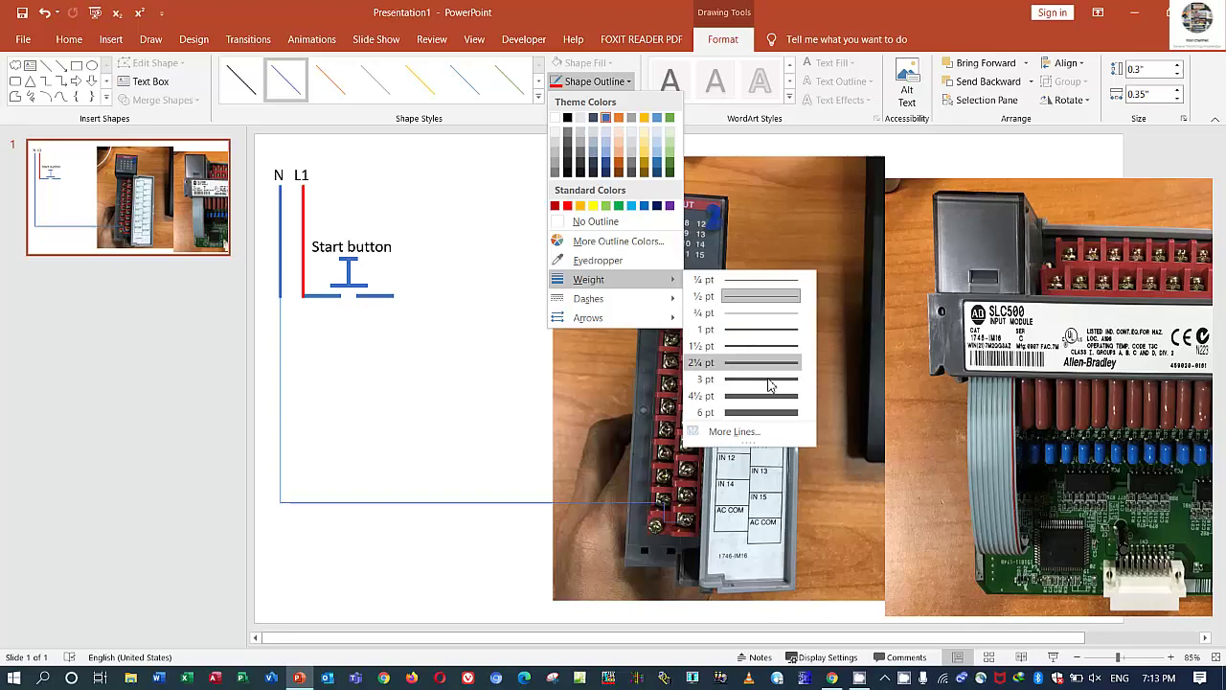
left_click(761, 412)
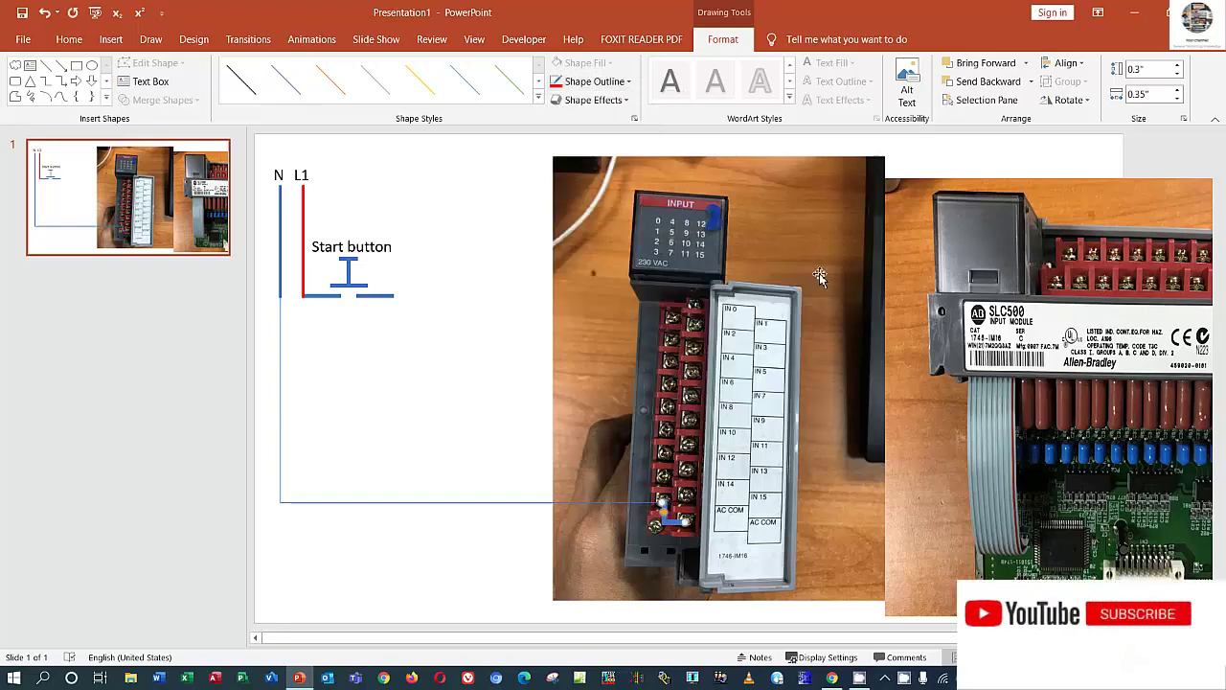
left_click(534, 374)
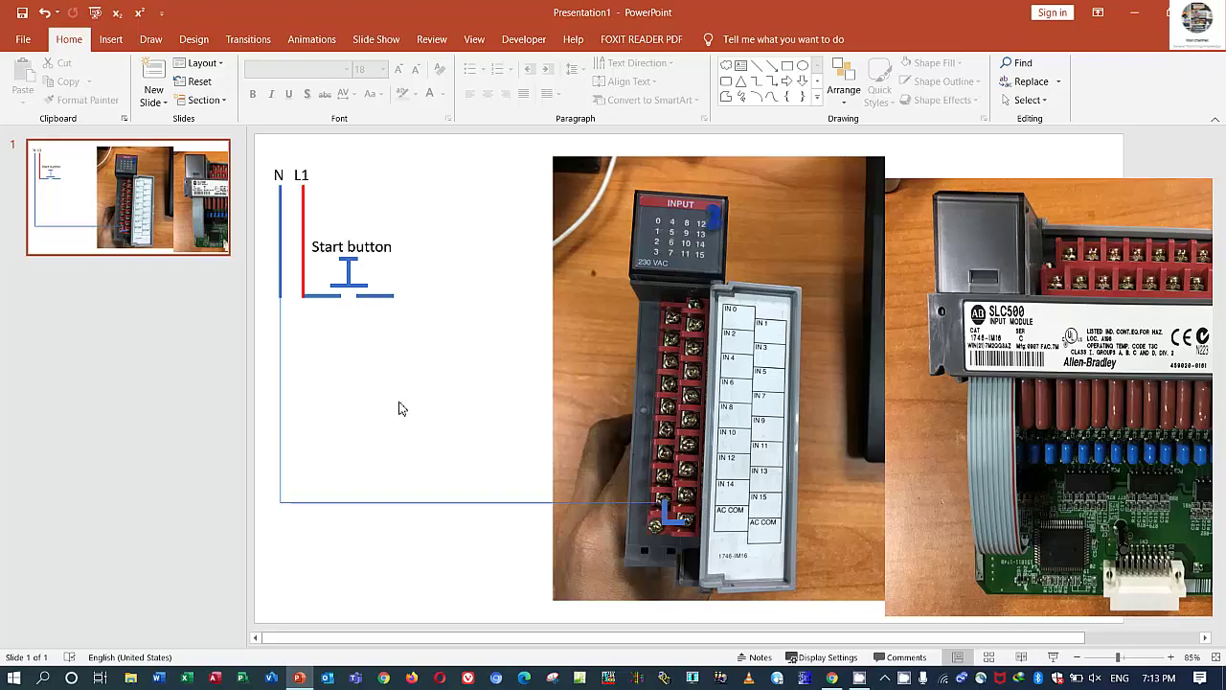
left_click(317, 172)
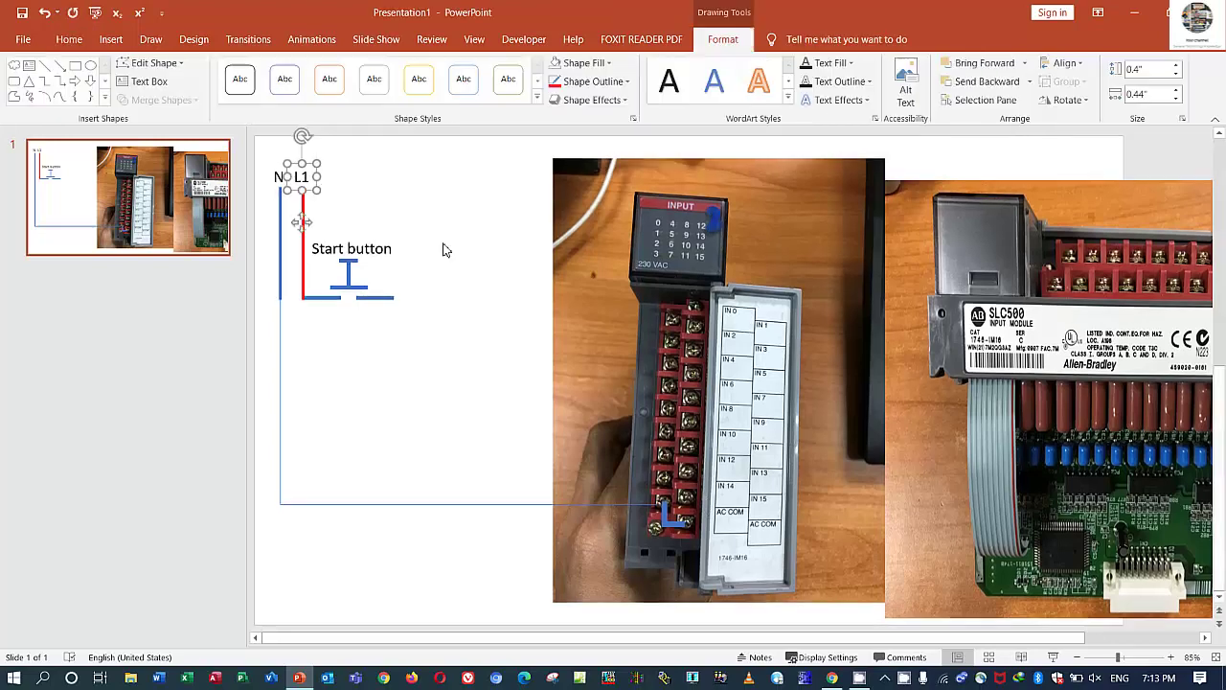
left_click(443, 307)
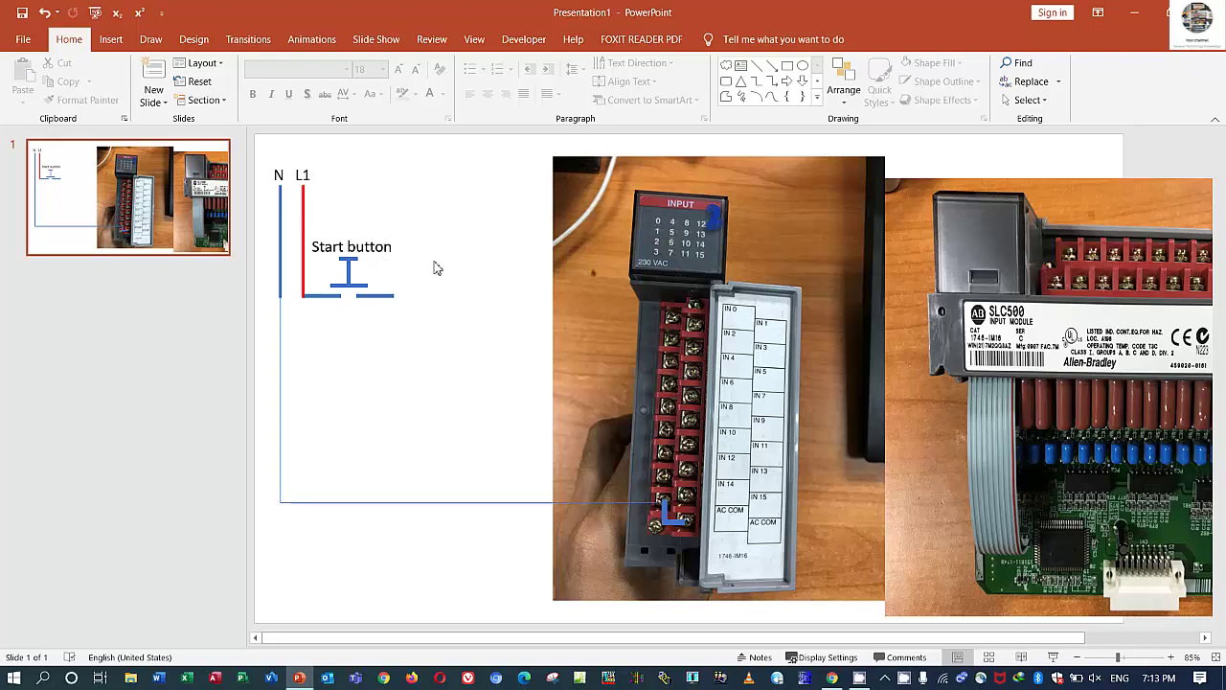
Draw a 3 pt red elbow wire from the Start button's right contact to terminal IN 0
left_click(757, 66)
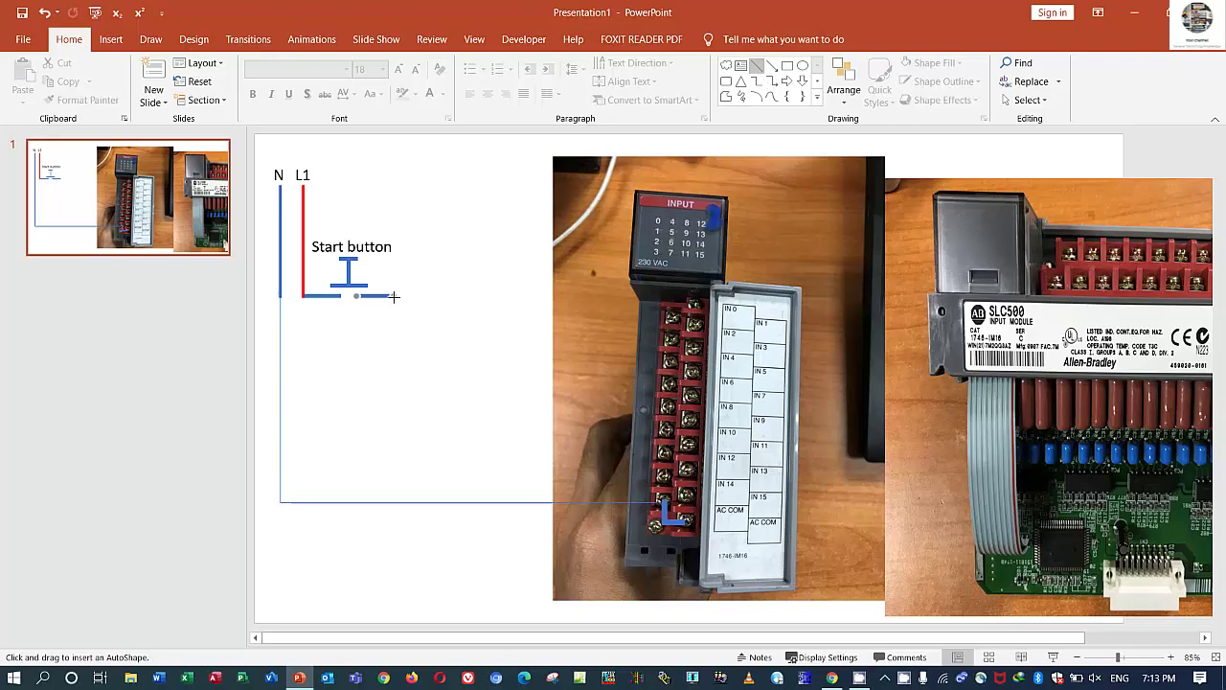
mouse_move(393, 296)
left_mouse_down()
mouse_move(644, 305)
mouse_move(672, 319)
mouse_move(554, 296)
left_mouse_up()
key("ctrl+z")
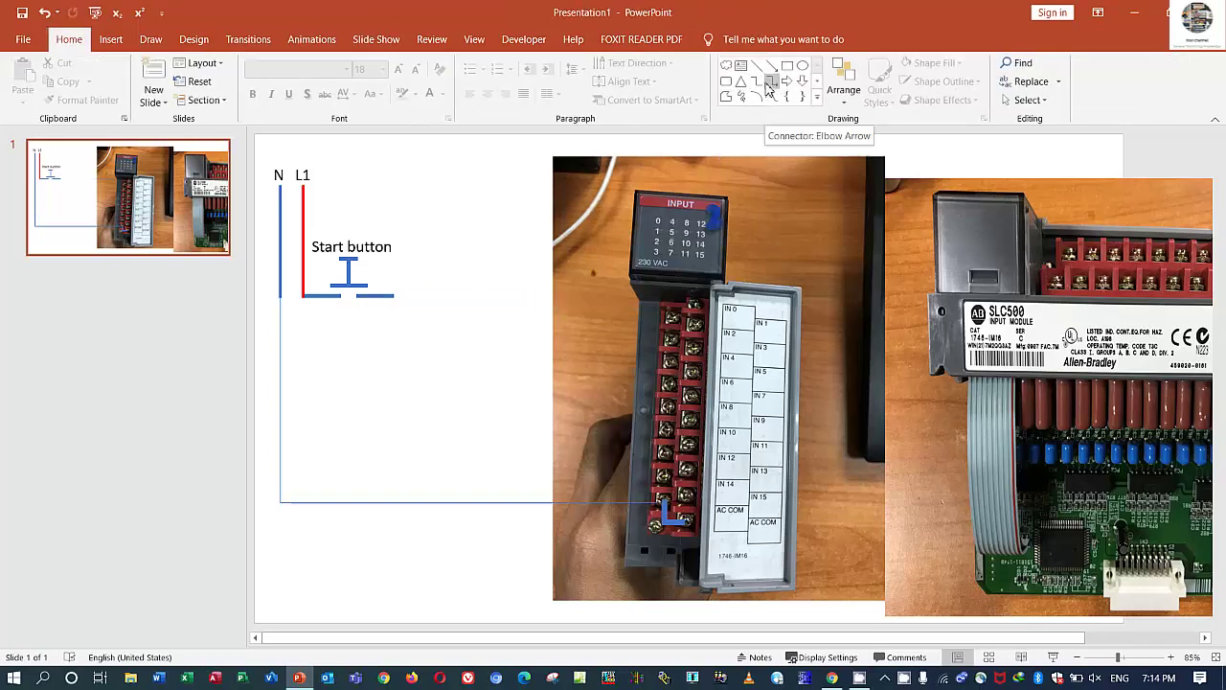
left_click(772, 83)
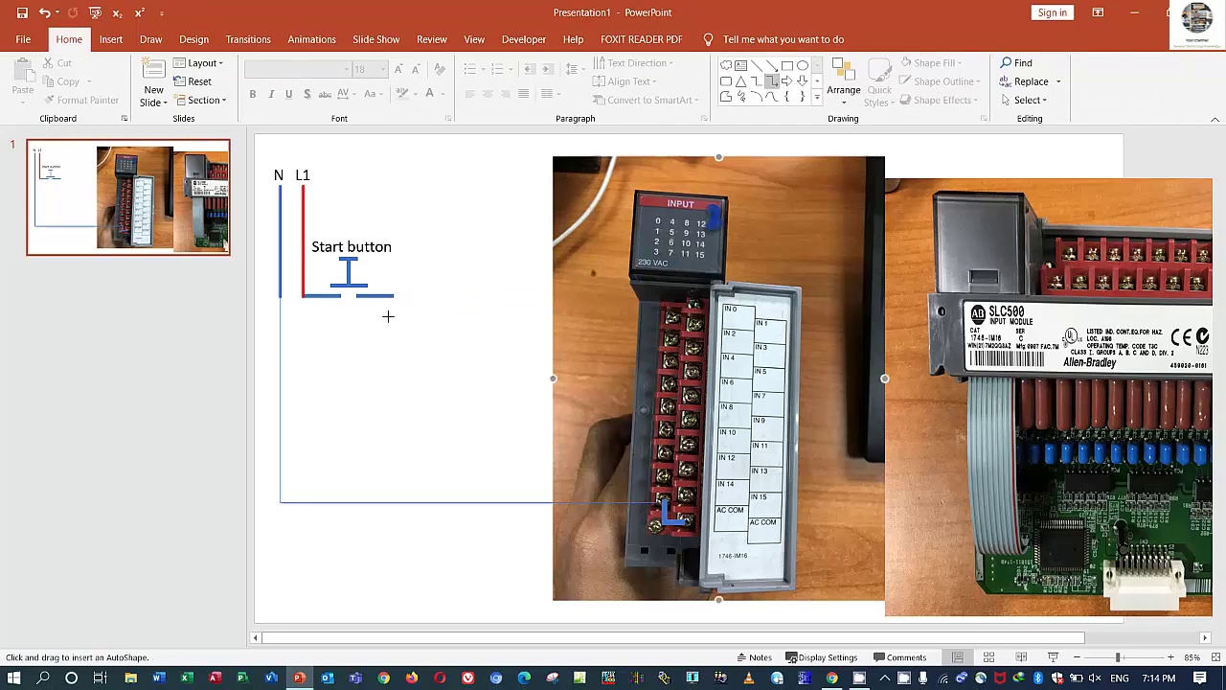
mouse_move(393, 297)
left_mouse_down()
mouse_move(560, 336)
mouse_move(668, 319)
left_mouse_up()
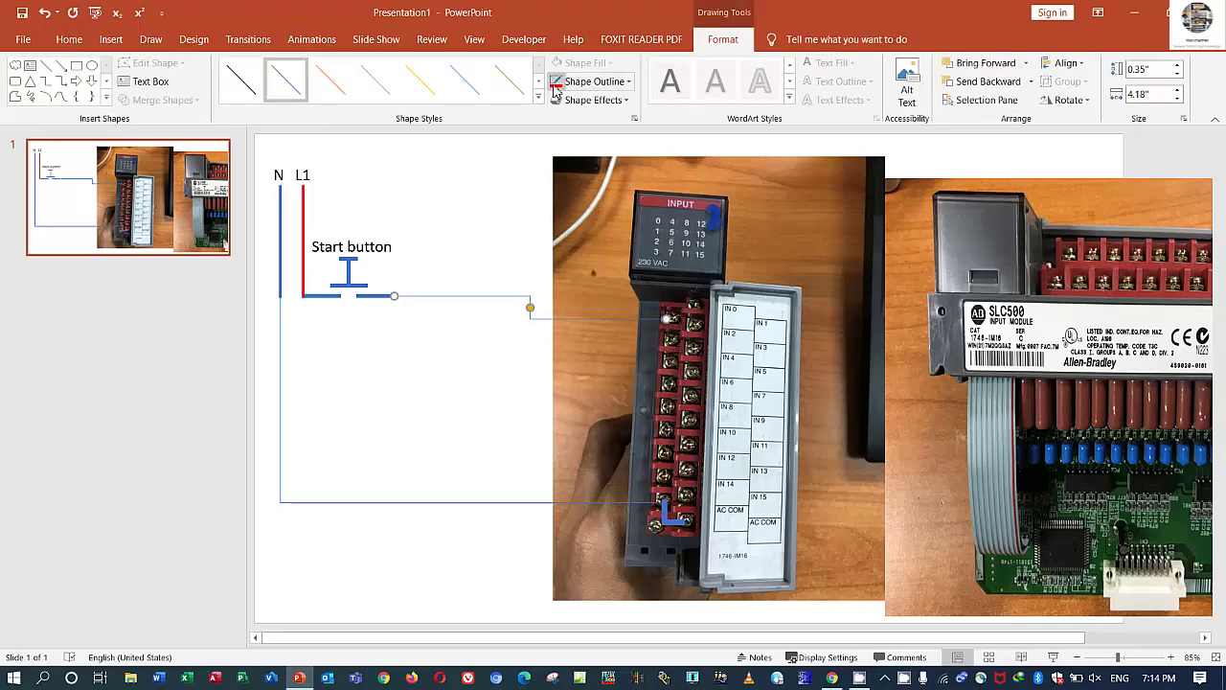
left_click(603, 85)
mouse_move(657, 301)
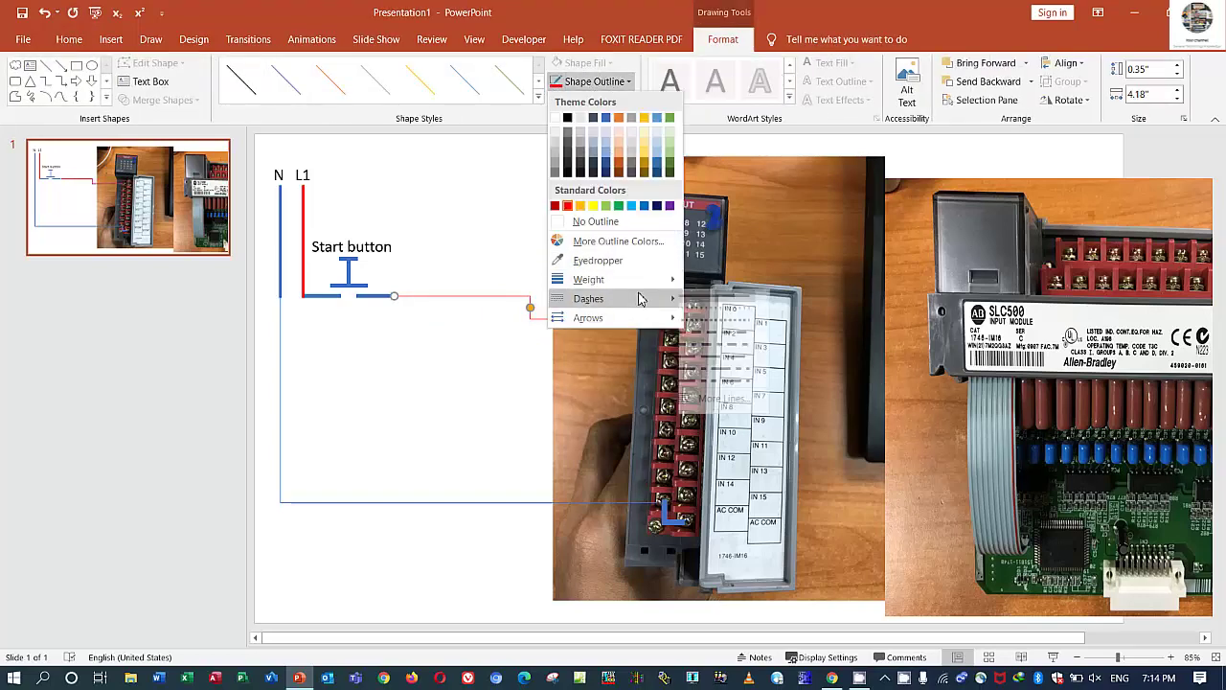
mouse_move(623, 279)
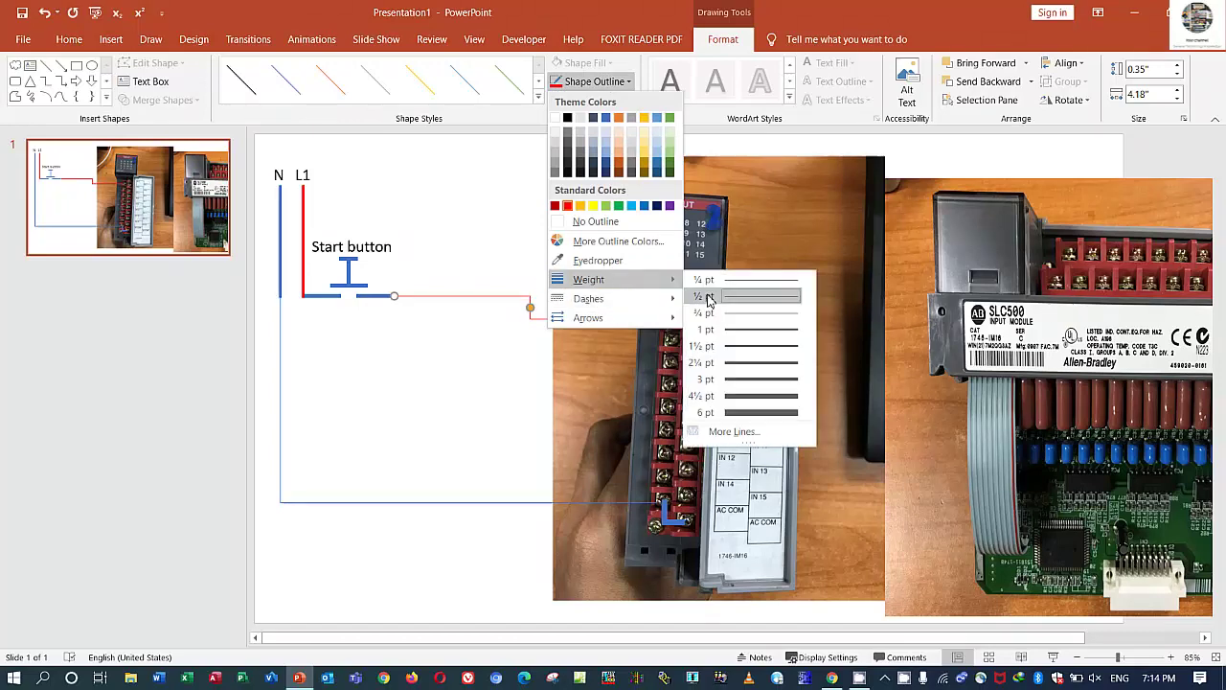
left_click(737, 381)
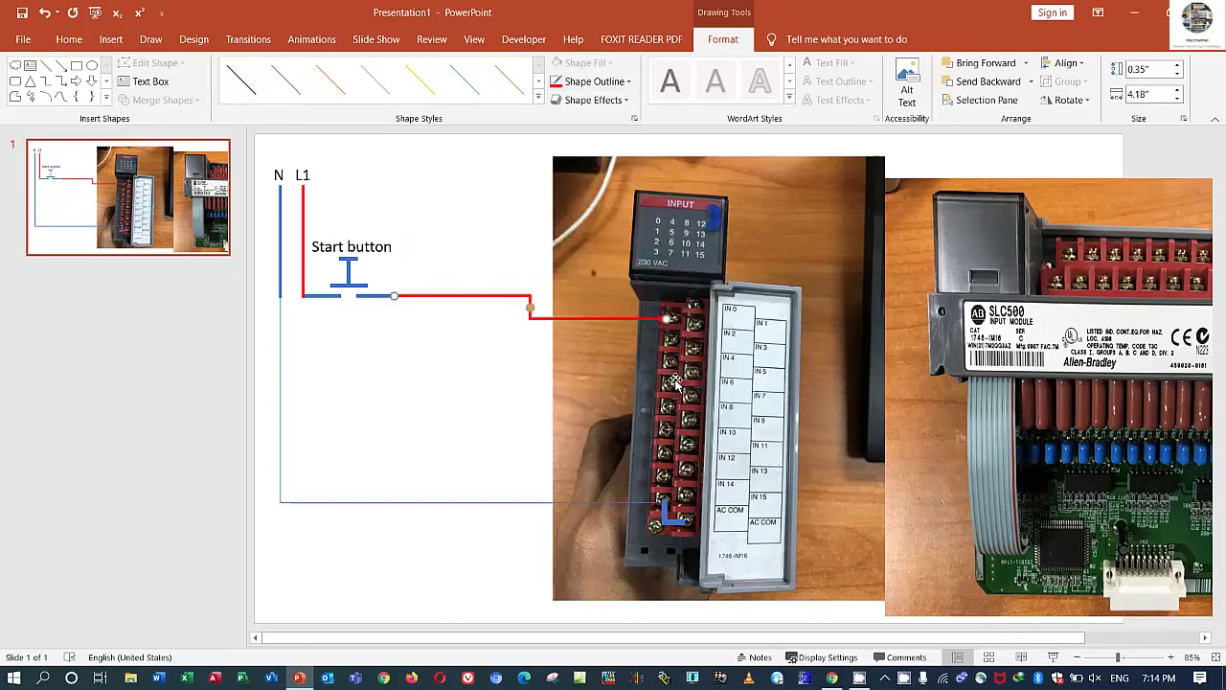
left_click(482, 382)
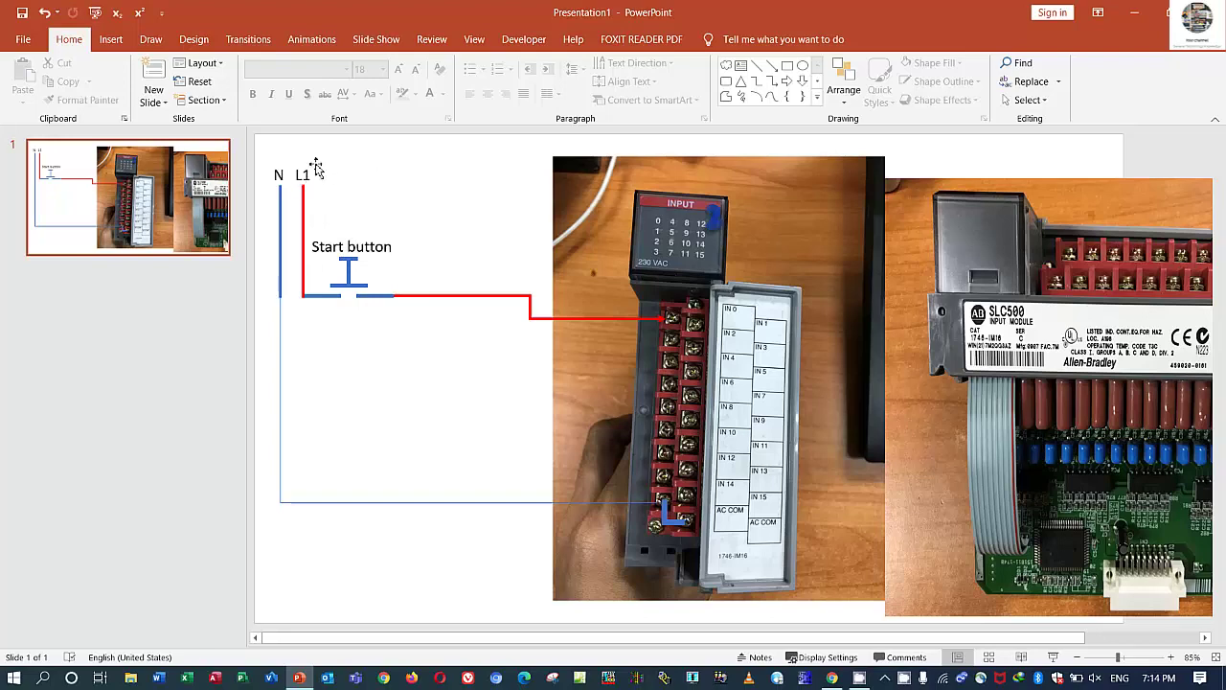
Copy the L1 label upward, retype it as '220ACV', and place it above N and L1
left_click(305, 171)
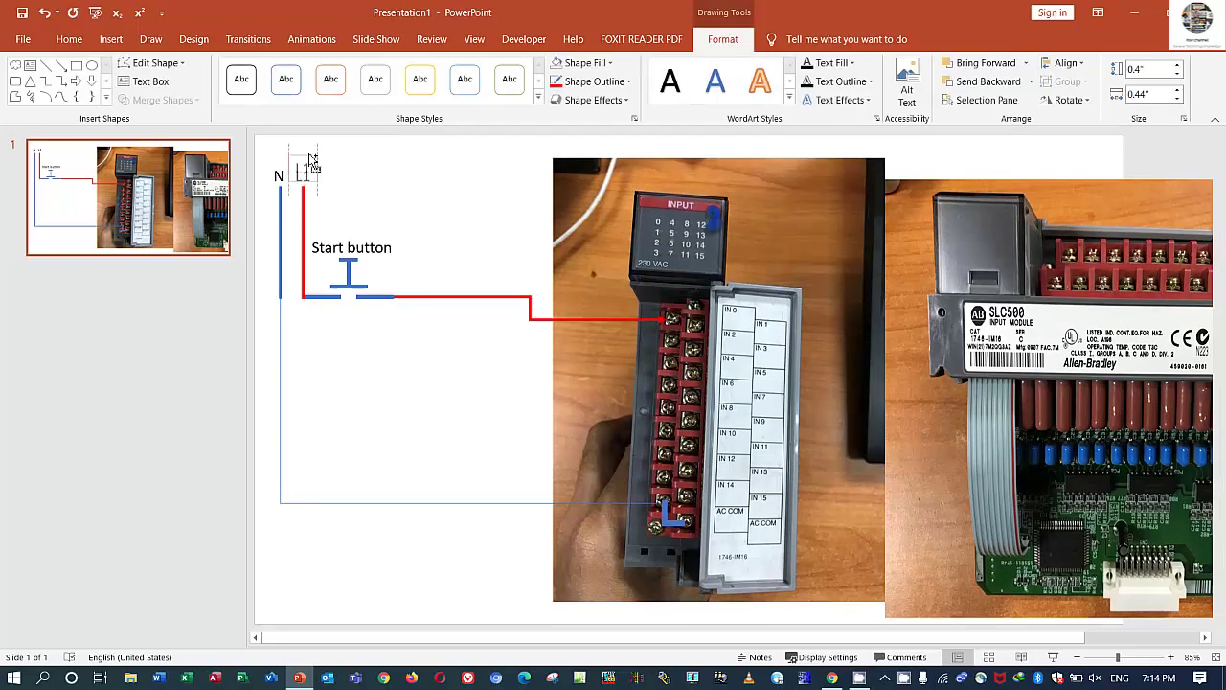
left_click_drag(306, 171, 308, 157)
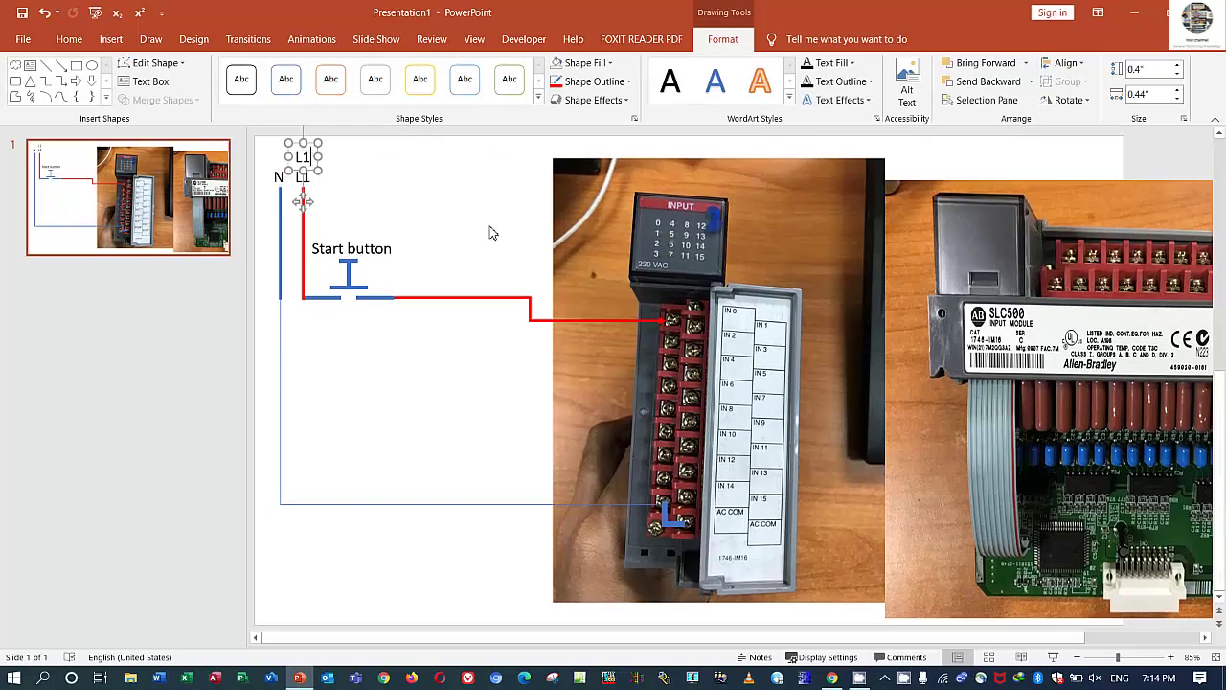
key("ctrl+z")
type("220")
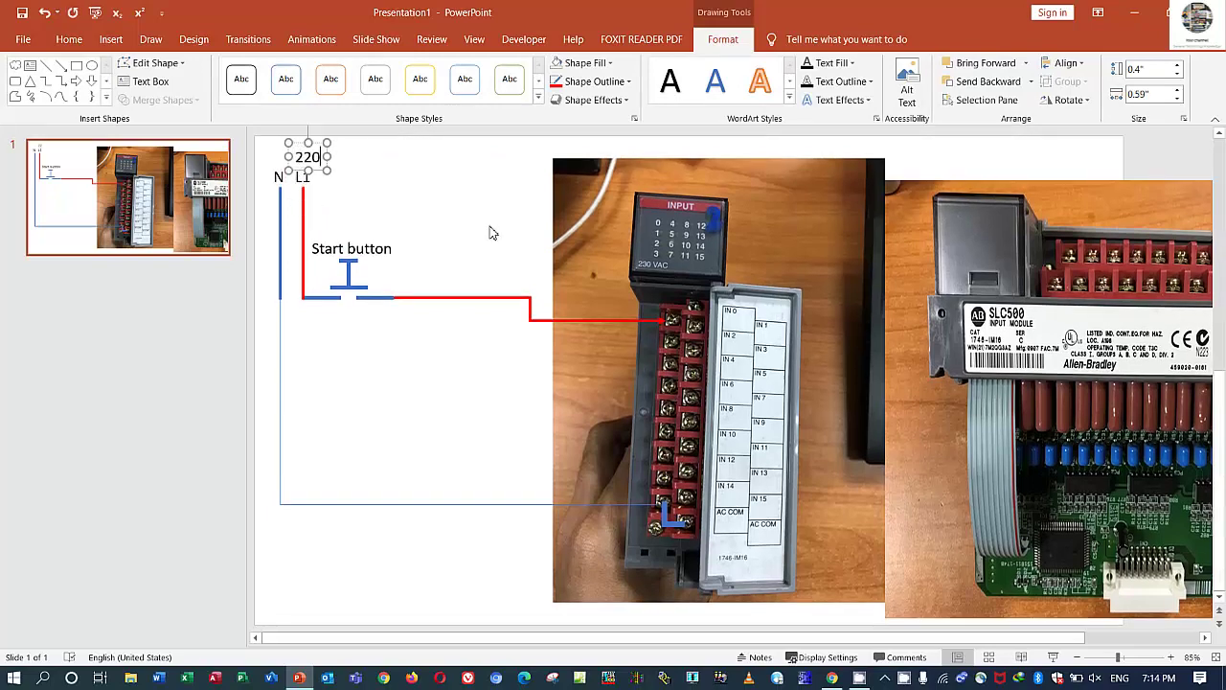
type("AC")
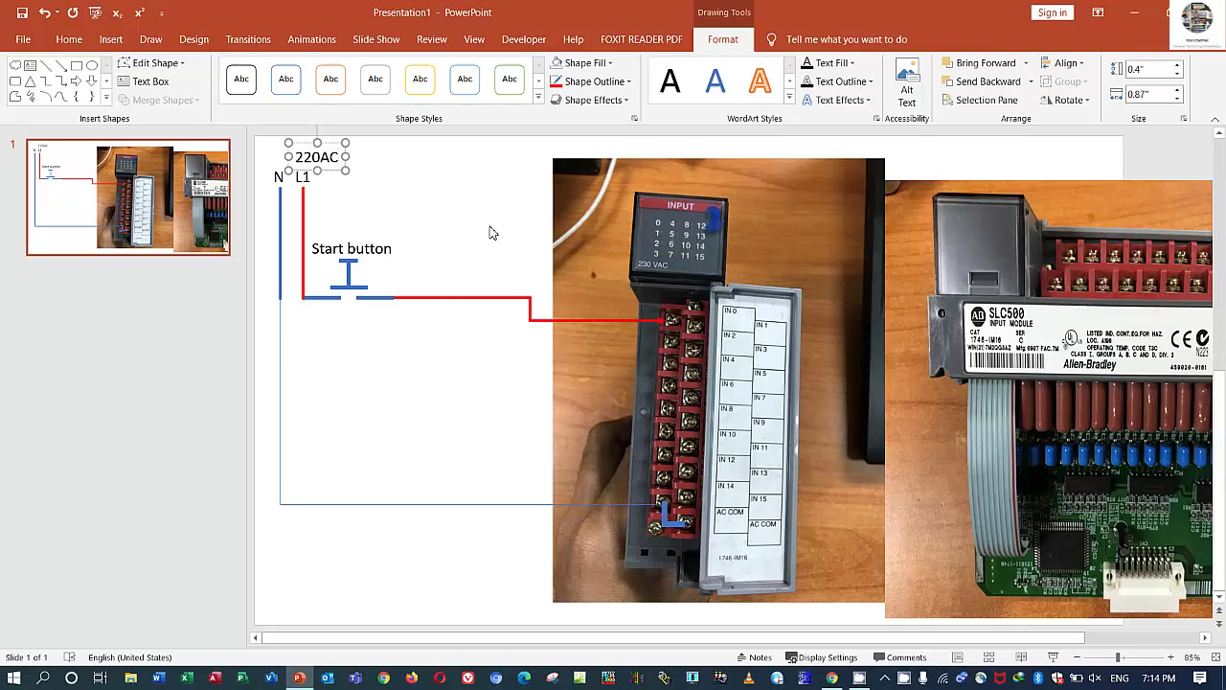
type("V")
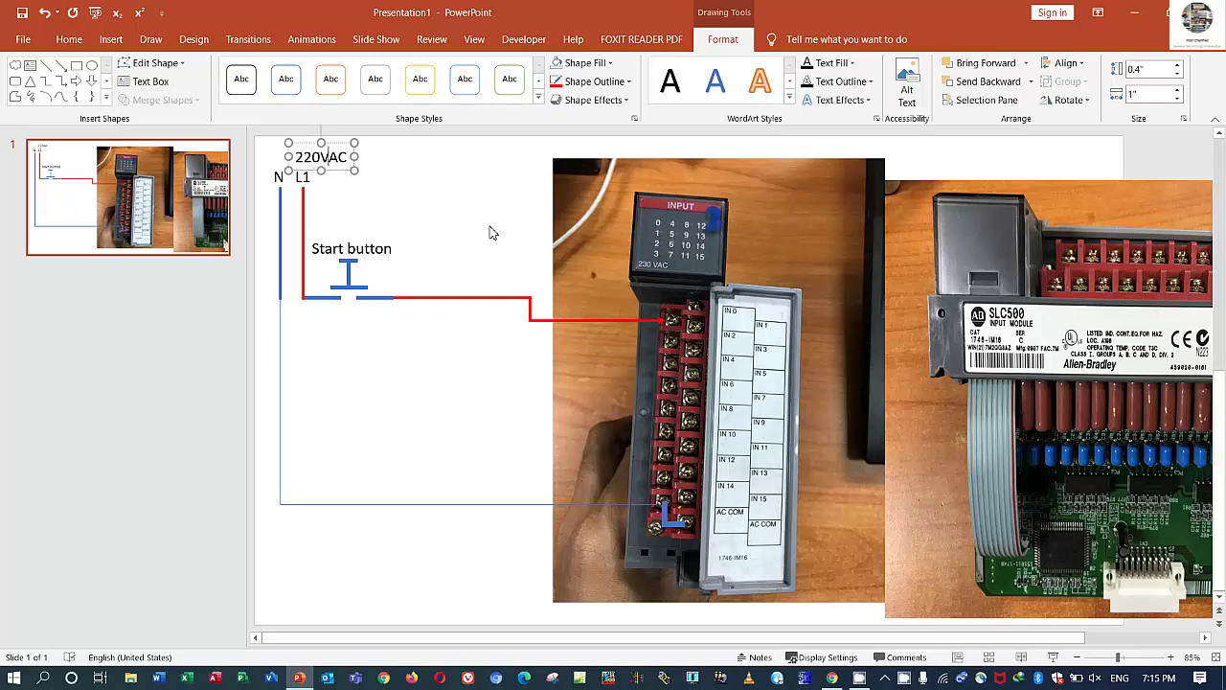
left_click_drag(350, 172, 318, 177)
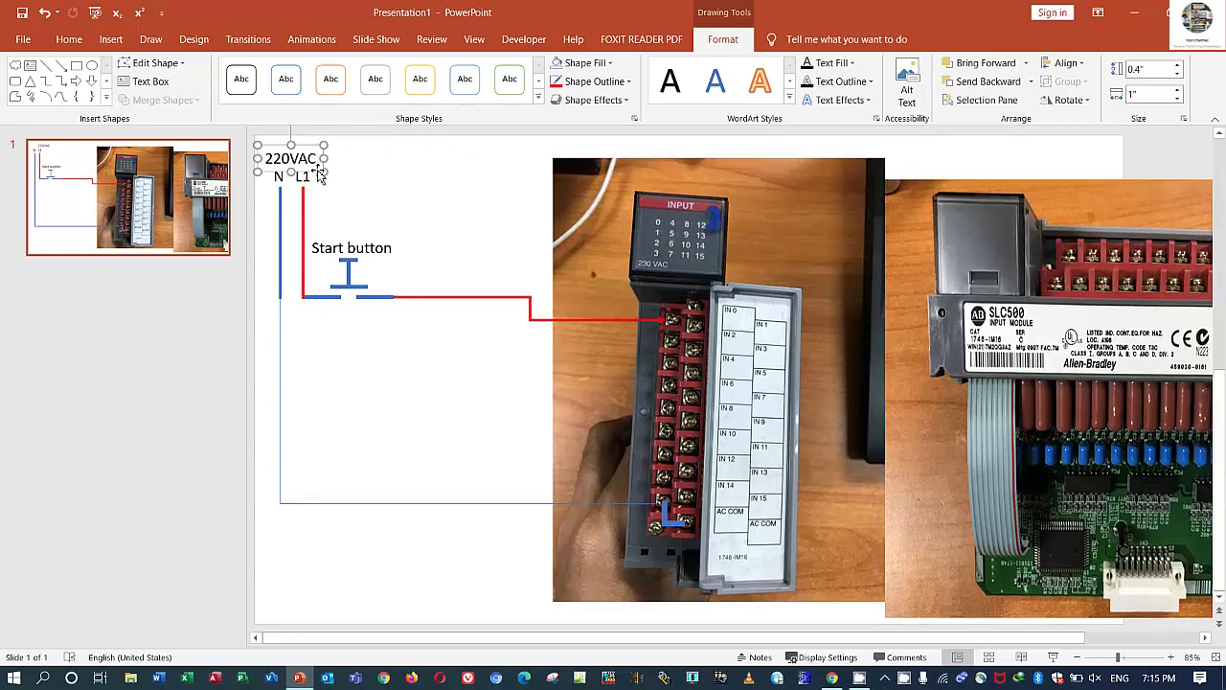
left_click(321, 197)
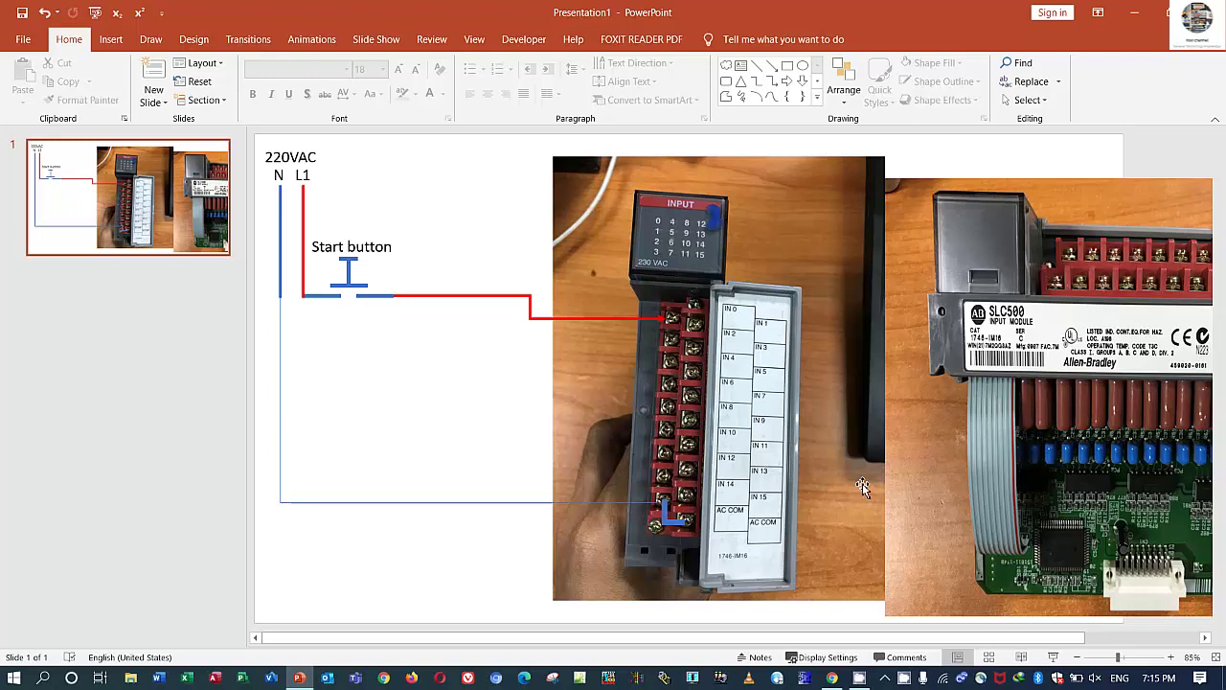
Duplicate the Start button's contacts, plunger and label directly below the original
left_click(328, 295)
left_click(360, 295, "shift")
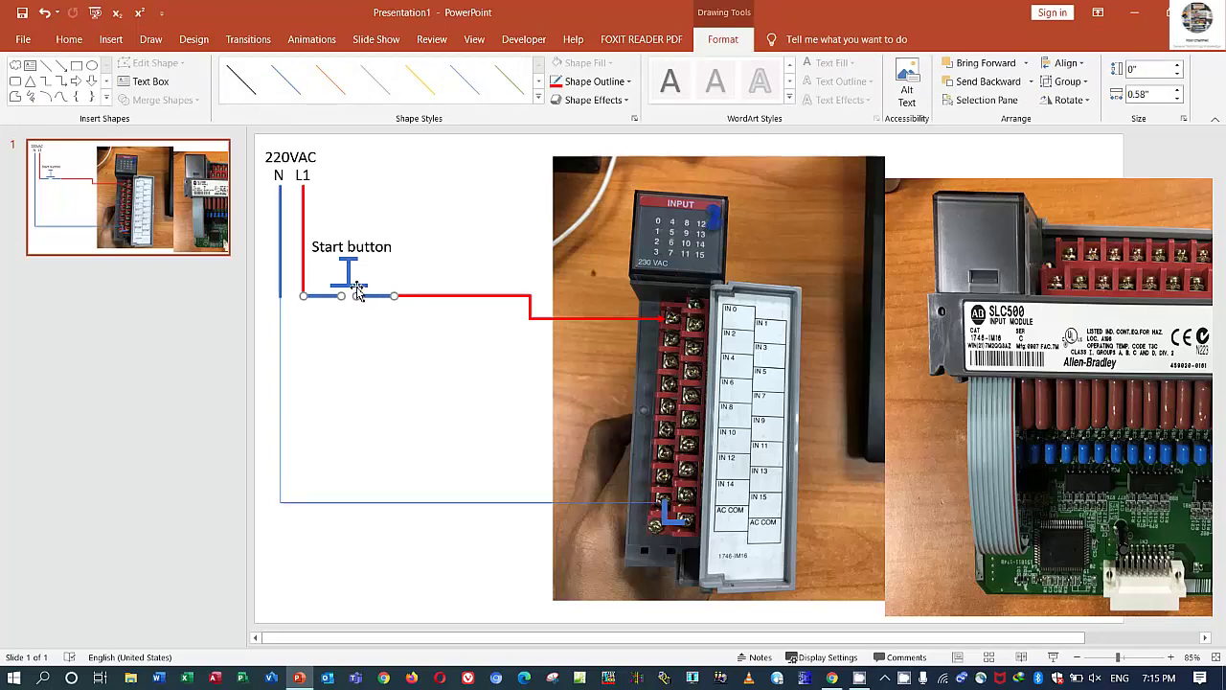
left_click(351, 274, "shift")
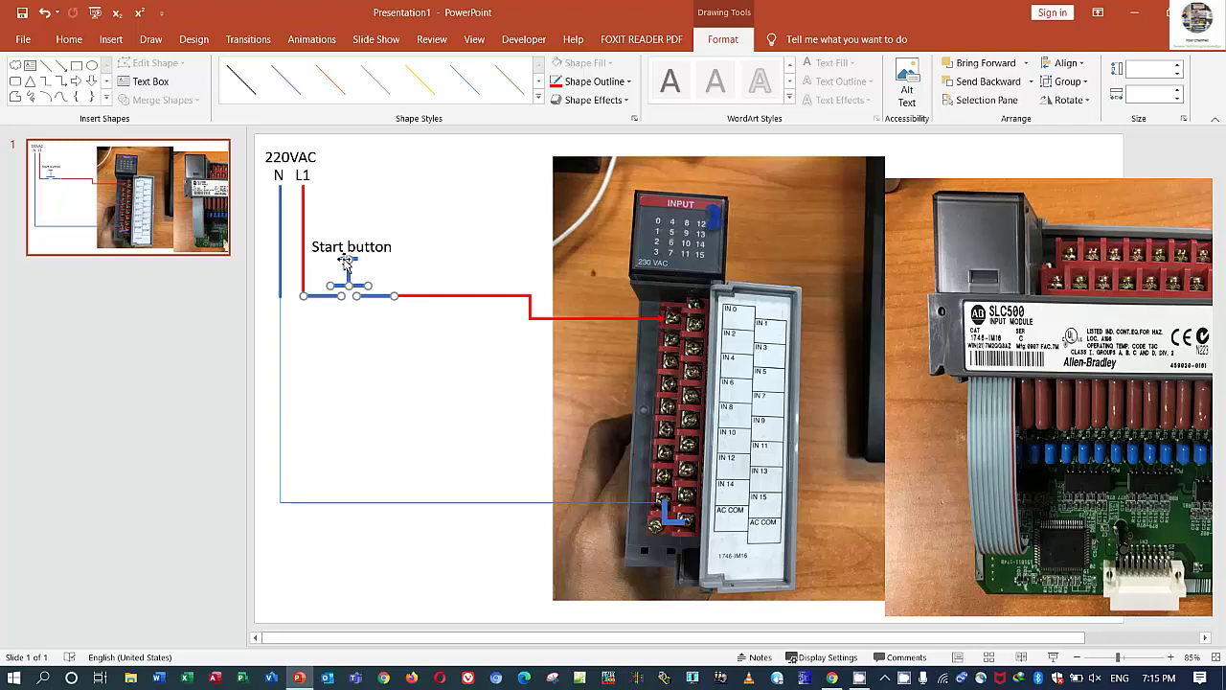
left_click(346, 261, "shift")
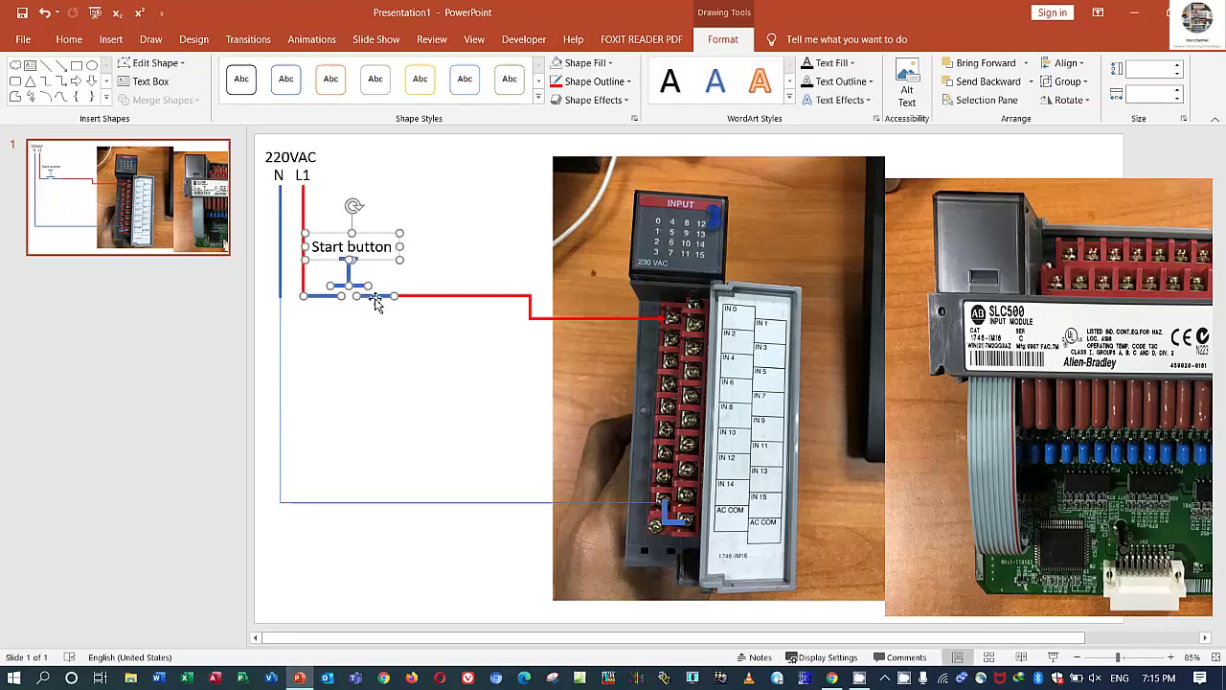
left_click_drag(379, 302, 378, 377)
left_click(410, 374)
Change the copied label's text from 'Start button' to 'Stop button'
left_click(369, 322)
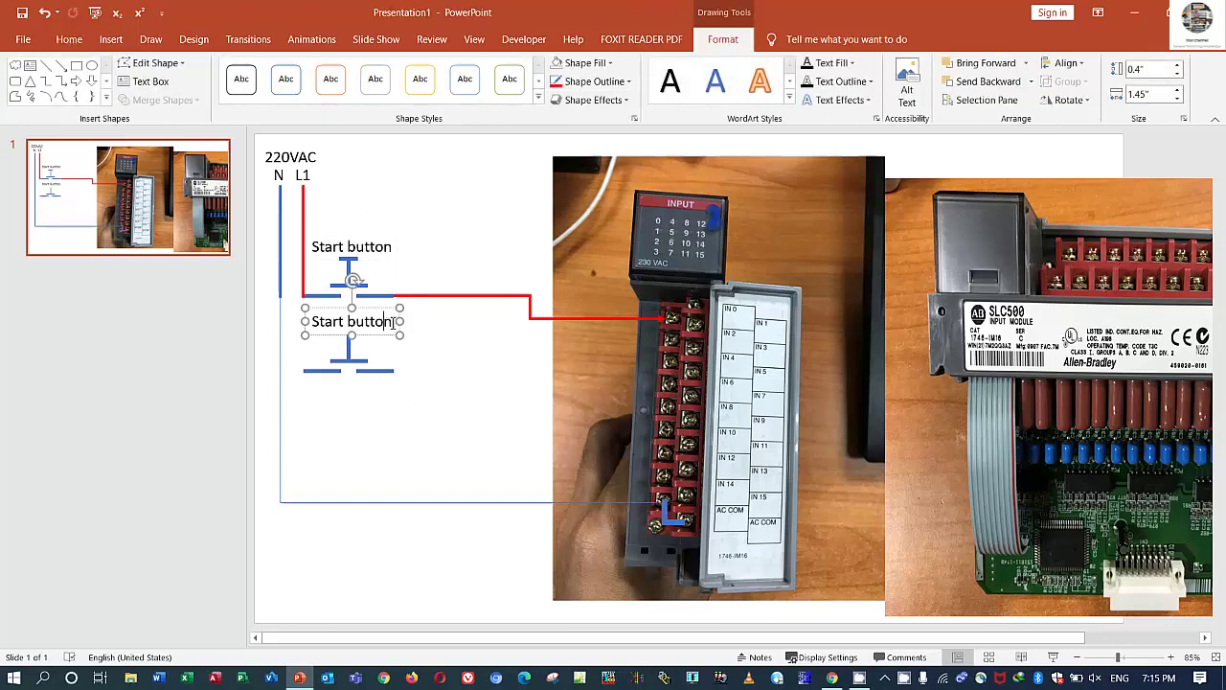
double_click(369, 322)
key("Left")
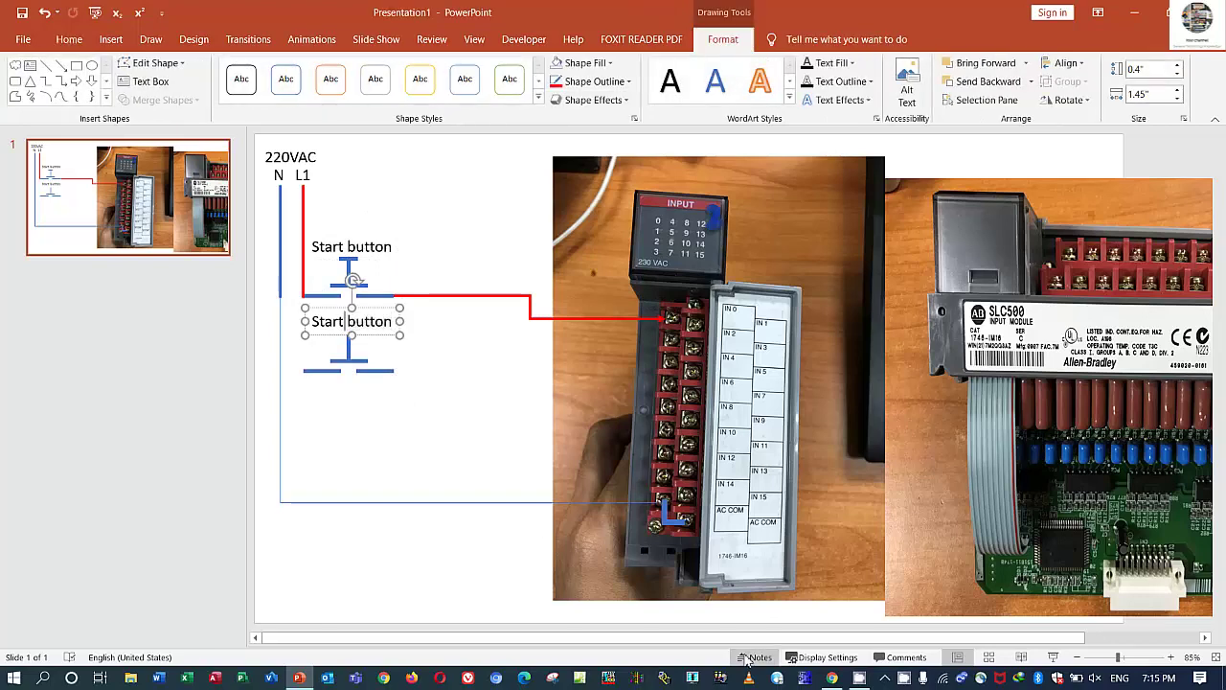
key("Left")
key("BackSpace")
key("BackSpace")
key("BackSpace")
key("BackSpace")
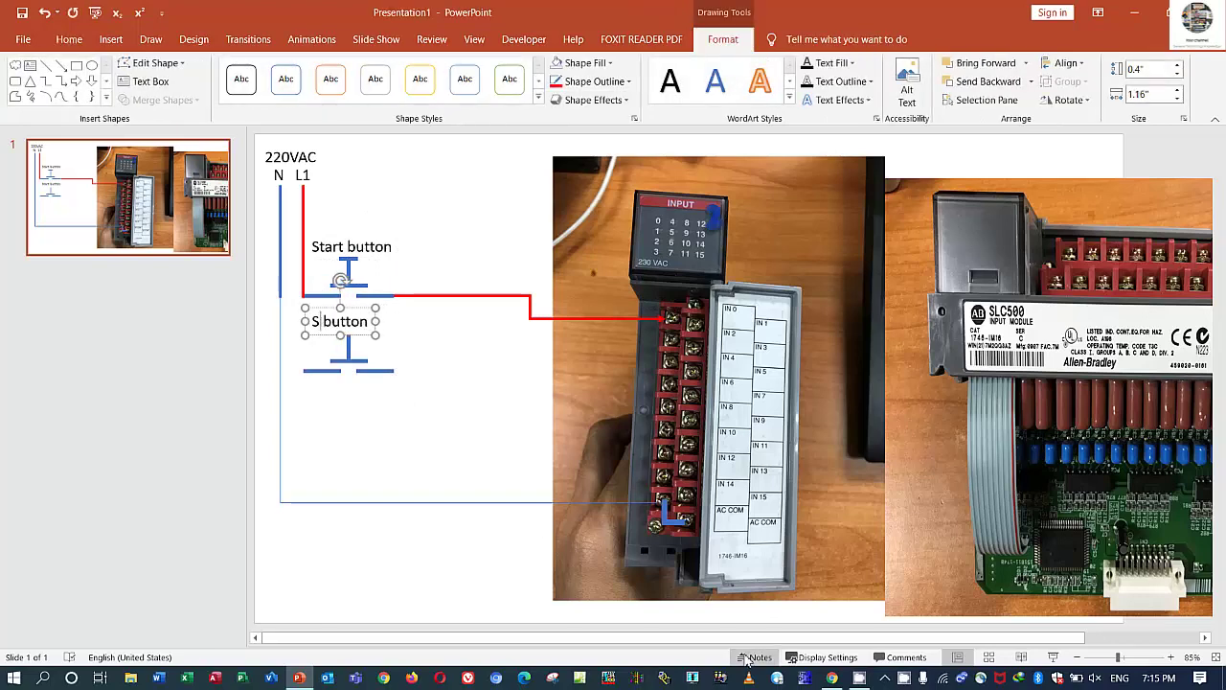
type("top")
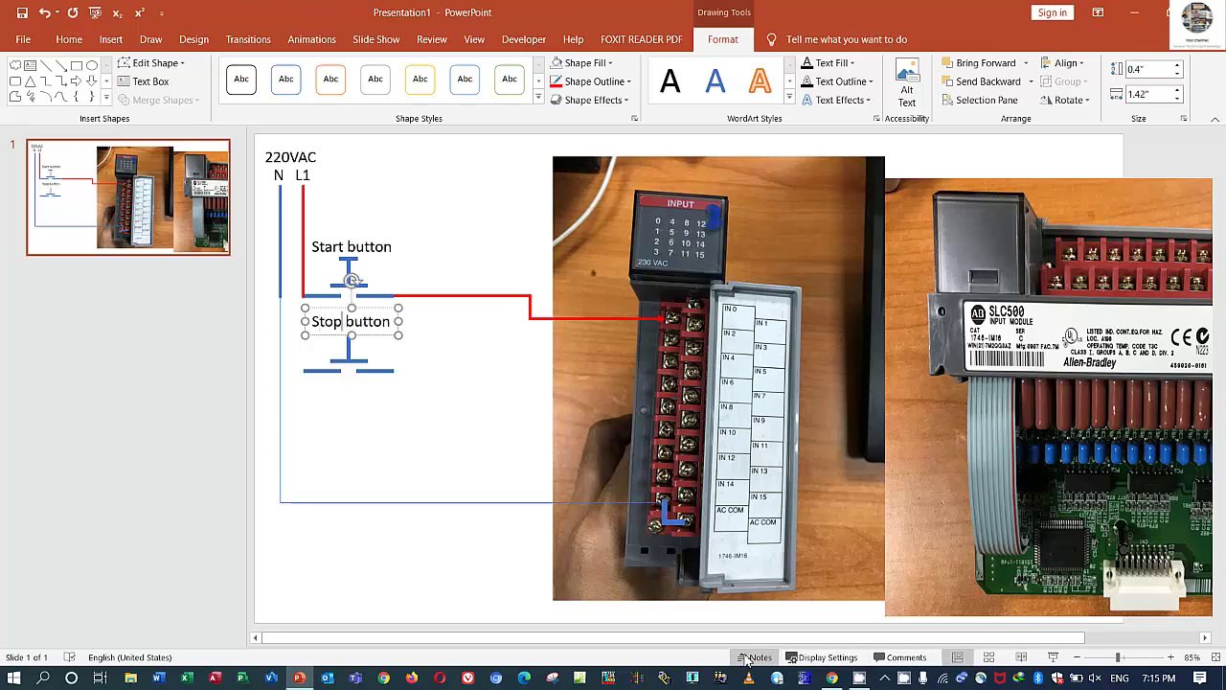
left_click(424, 442)
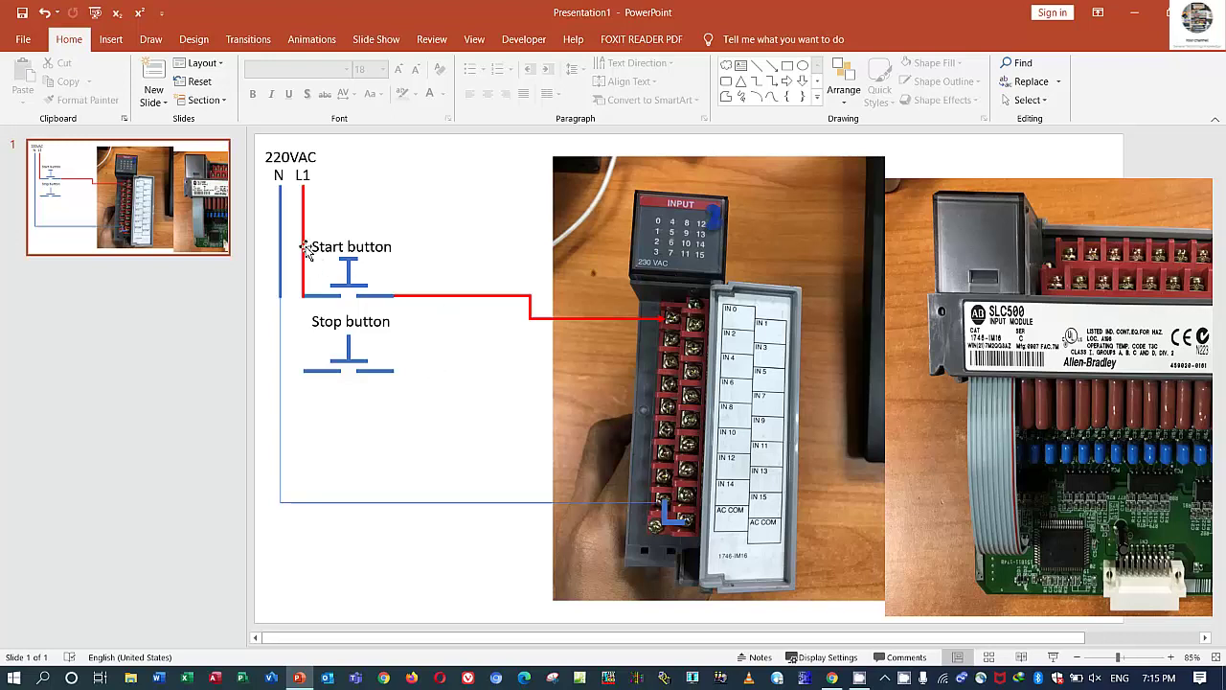
Extend the red L1 line to the Stop row and copy the red wire from Stop's contact to the terminal
left_click_drag(304, 247, 304, 327)
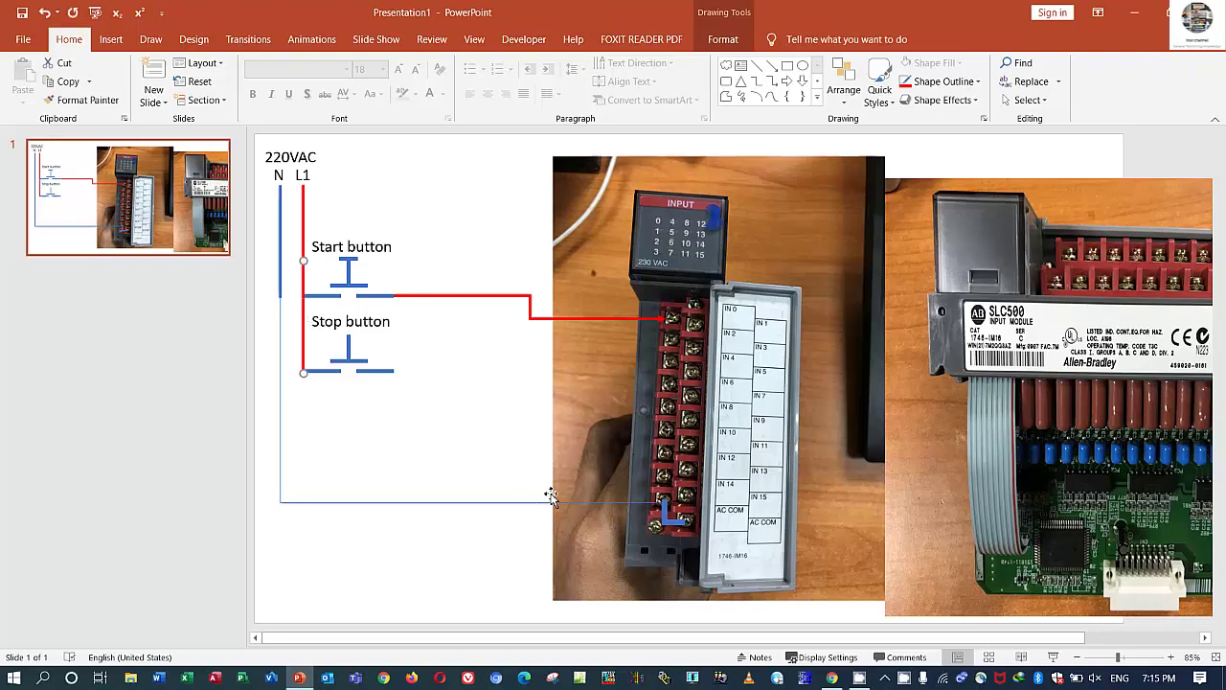
left_click(426, 439)
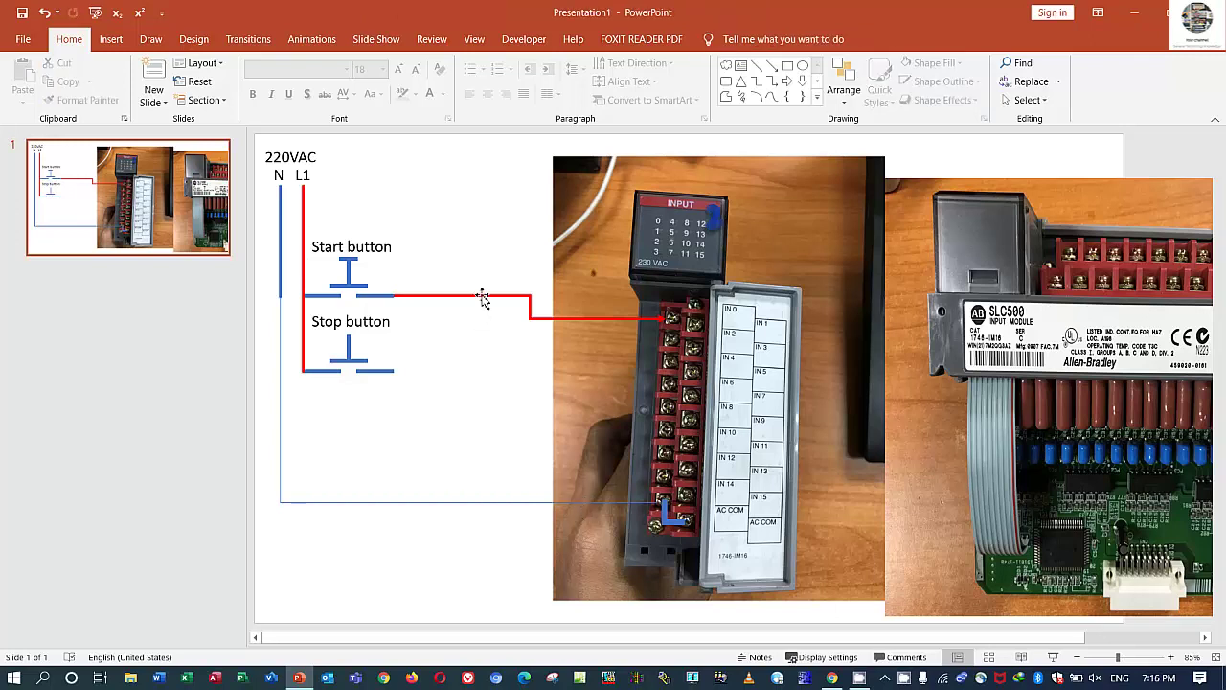
left_click_drag(481, 300, 487, 381)
left_click(674, 342)
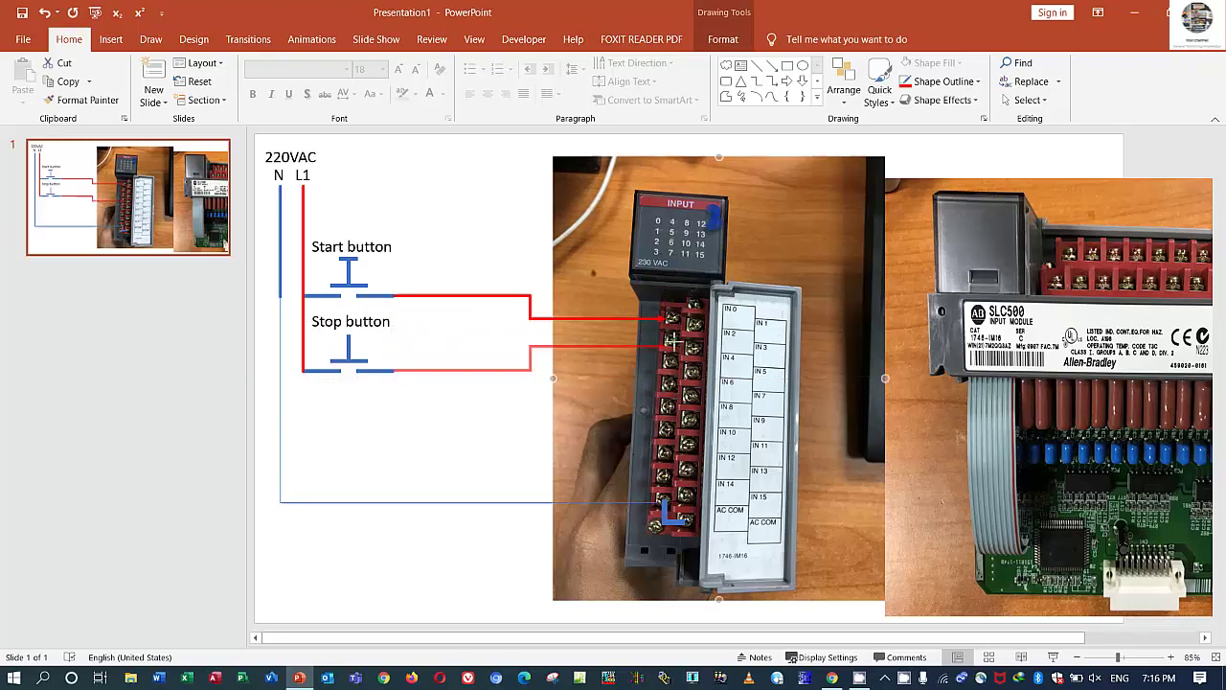
left_click_drag(680, 337, 695, 328)
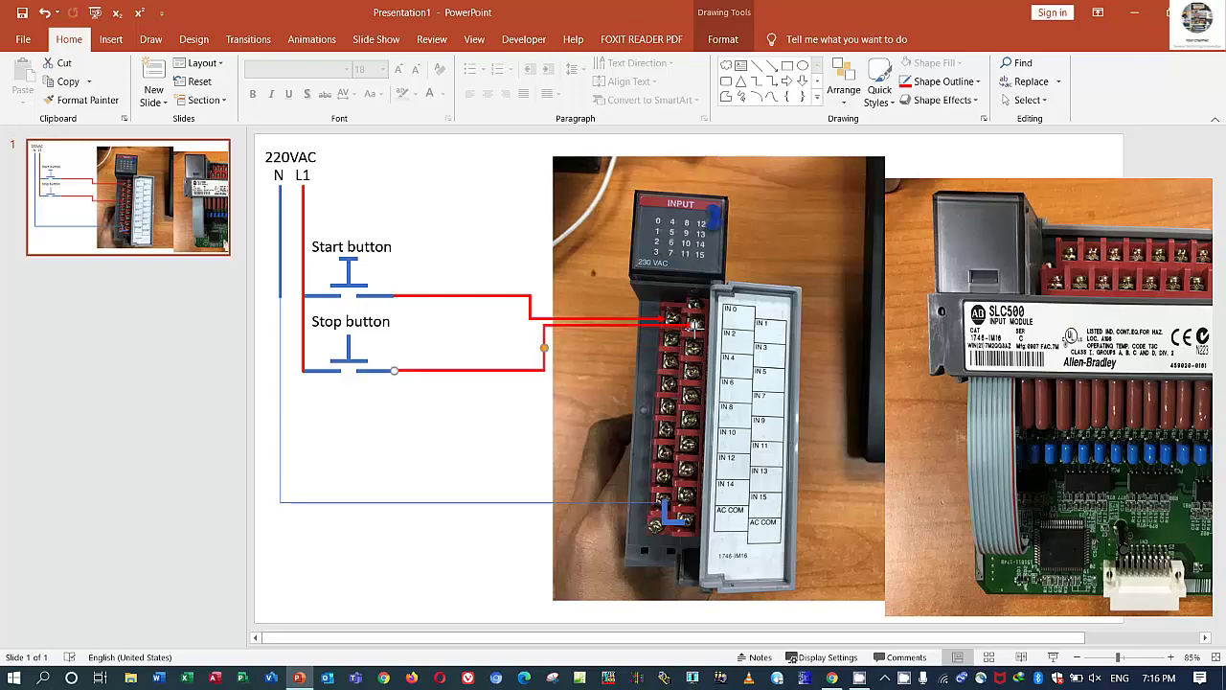
left_click(494, 427)
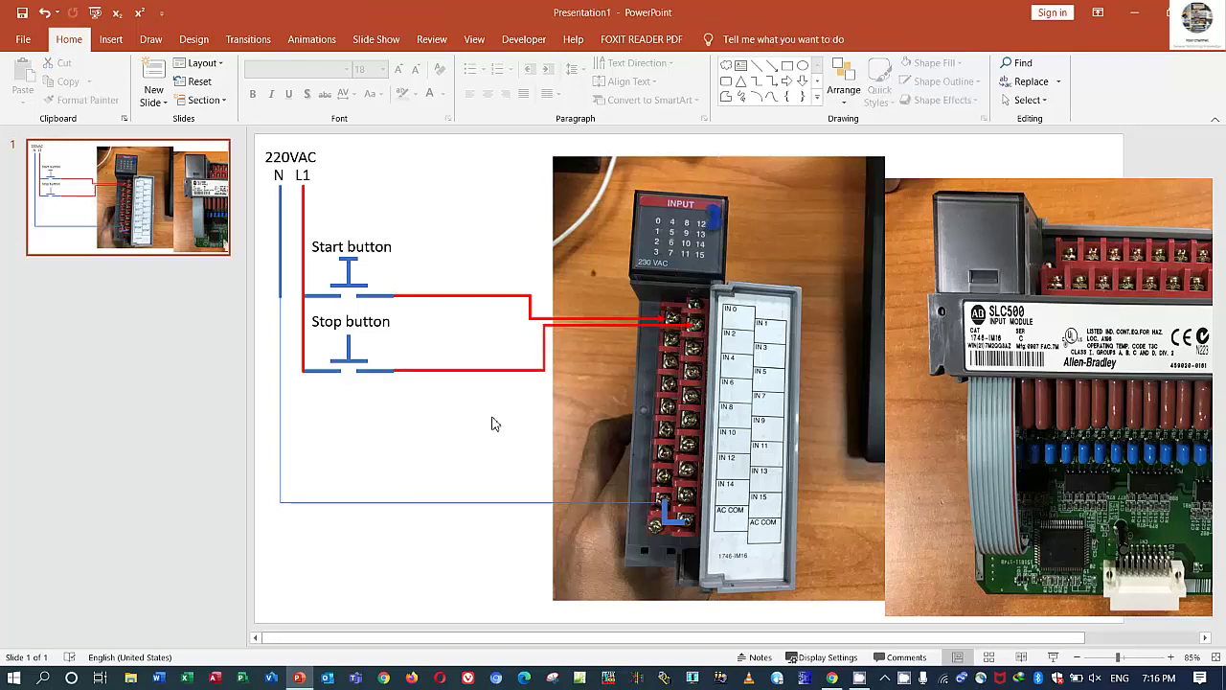